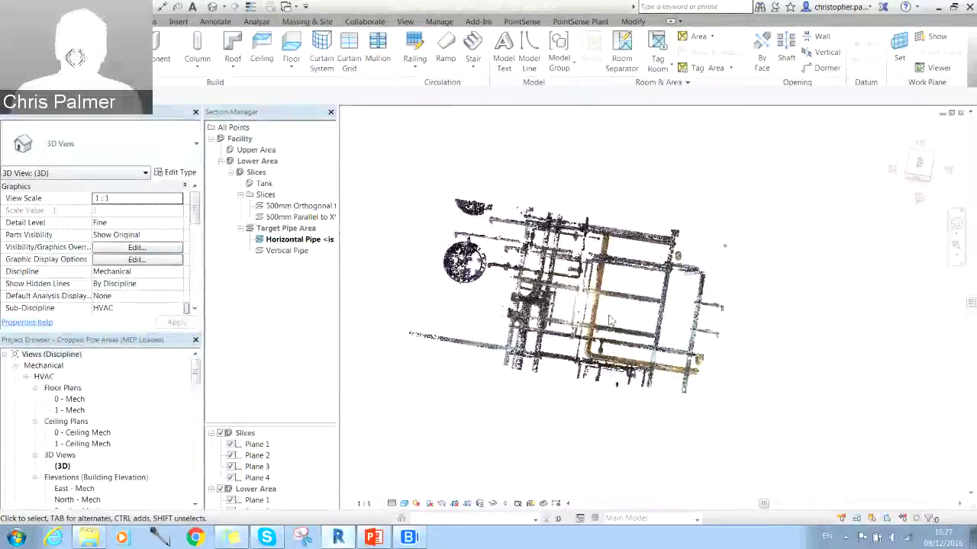
Step: Widen the Section Manager so the full names of the point cloud sections can be read
{"action": "middle_click_drag", "start_coordinate": [640, 336], "coordinate": [521, 268]}
{"action": "scroll", "coordinate": [521, 268], "scroll_direction": "up", "scroll_amount": 4}
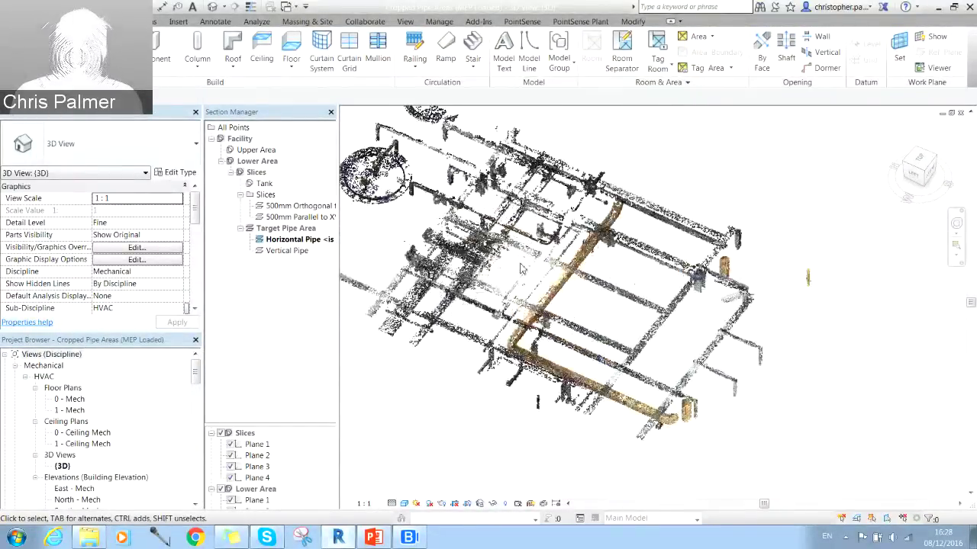
{"action": "left_click_drag", "start_coordinate": [339, 245], "coordinate": [370, 245]}
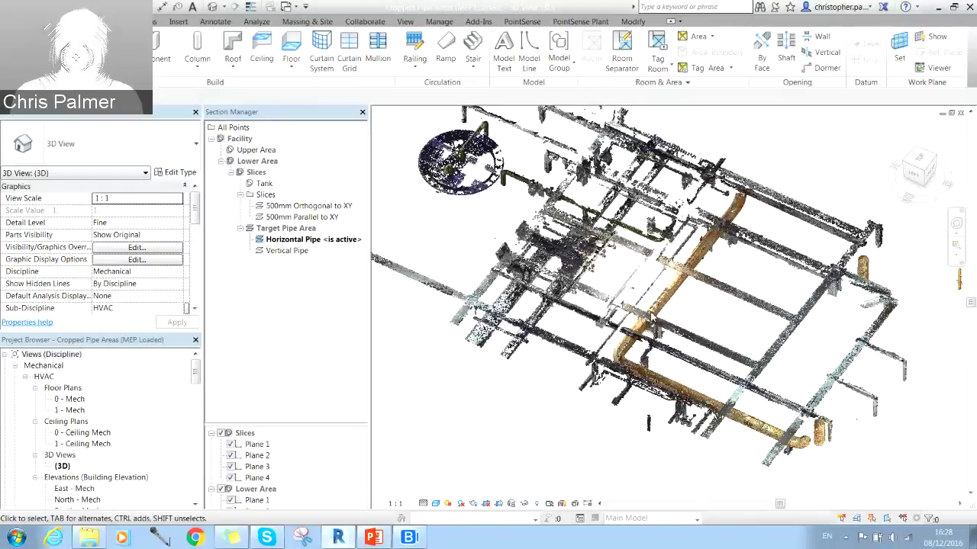
Step: Display the Vertical Pipe section to inspect its point cloud, and reactivate the Horizontal Pipe section
{"action": "double_click", "coordinate": [287, 250]}
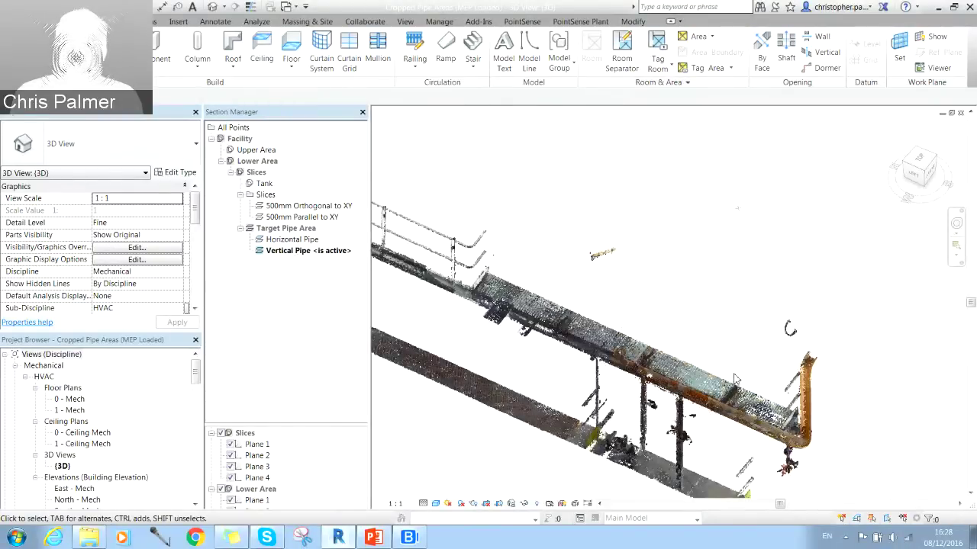
{"action": "middle_click_drag", "start_coordinate": [710, 348], "coordinate": [743, 275]}
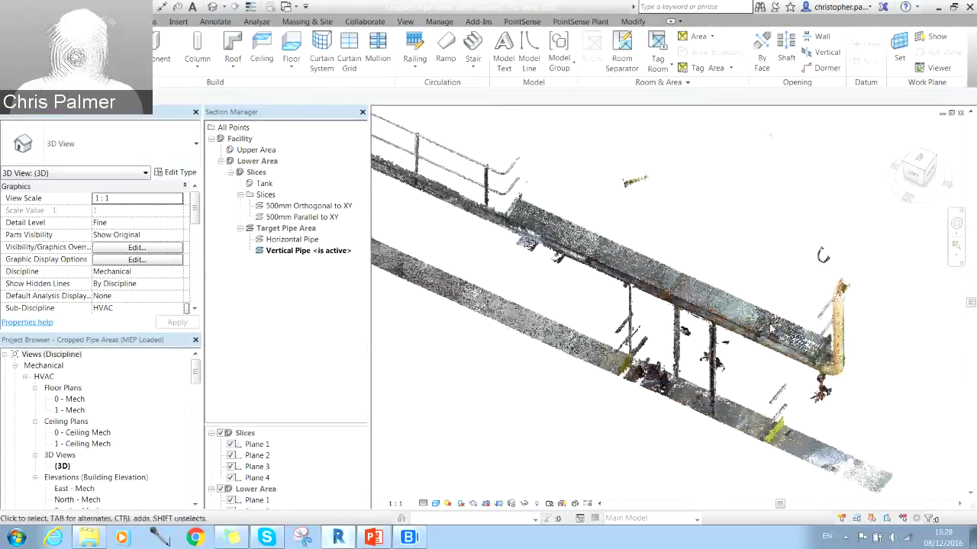
{"action": "scroll", "coordinate": [810, 321], "scroll_direction": "up", "scroll_amount": 1}
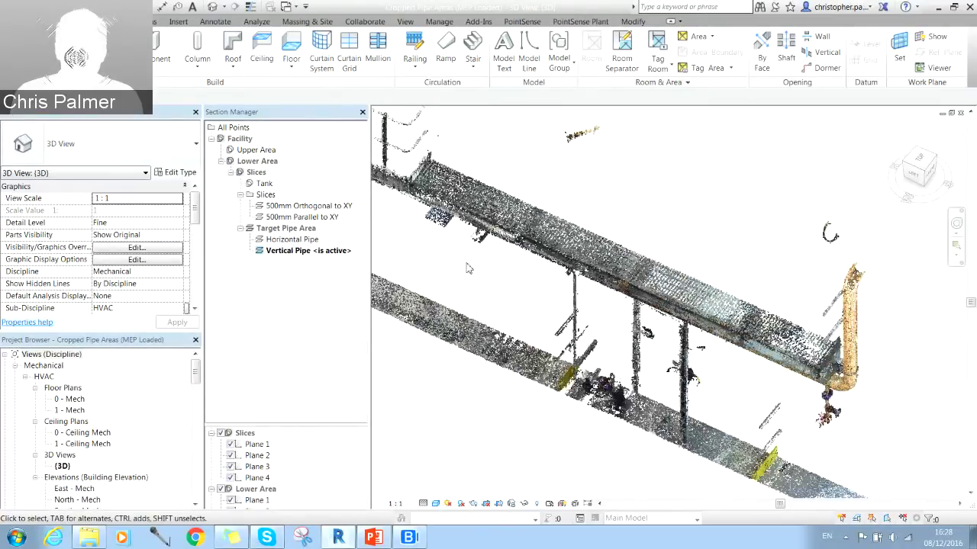
{"action": "scroll", "coordinate": [488, 270], "scroll_direction": "down", "scroll_amount": 5}
{"action": "middle_click_drag", "start_coordinate": [488, 270], "coordinate": [583, 428], "text": "shift"}
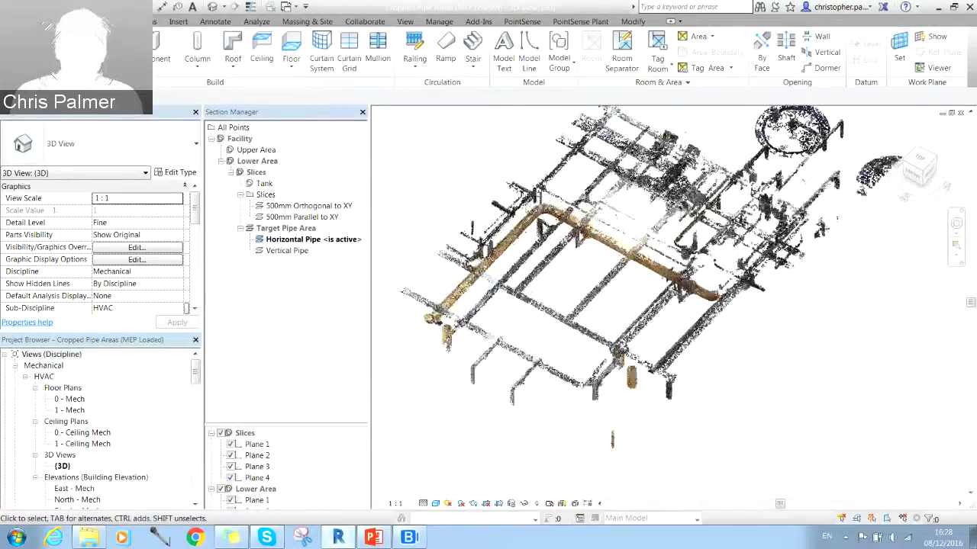
Step: Examine the orange pipe run and its elbow in the Horizontal Pipe section's point cloud from several angles
{"action": "scroll", "coordinate": [610, 305], "scroll_direction": "up", "scroll_amount": 5}
{"action": "middle_click_drag", "start_coordinate": [603, 294], "coordinate": [639, 300], "text": "shift"}
{"action": "middle_click_drag", "start_coordinate": [679, 247], "coordinate": [667, 273]}
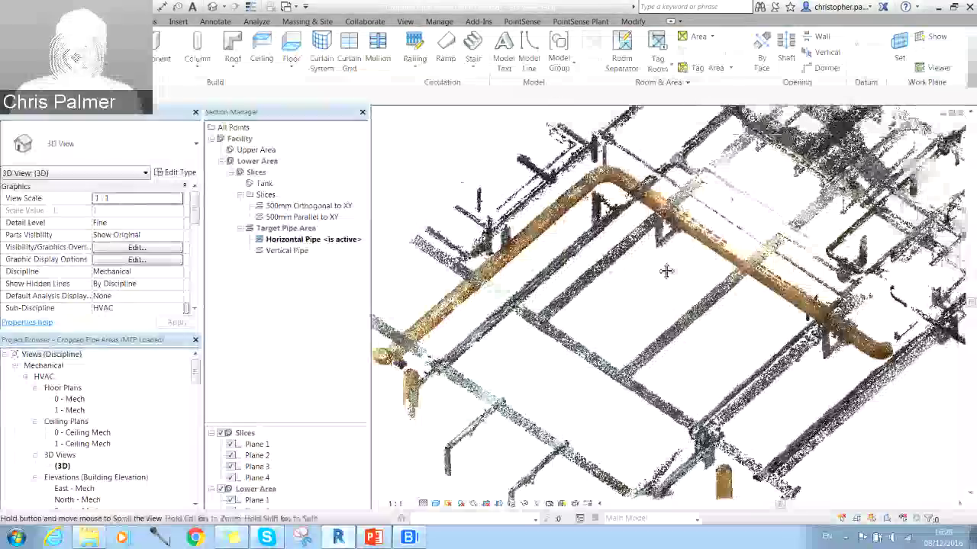
{"action": "scroll", "coordinate": [545, 292], "scroll_direction": "up", "scroll_amount": 2}
{"action": "middle_click_drag", "start_coordinate": [545, 292], "coordinate": [568, 305], "text": "shift"}
{"action": "middle_click_drag", "start_coordinate": [664, 427], "coordinate": [710, 309]}
{"action": "scroll", "coordinate": [710, 313], "scroll_direction": "down", "scroll_amount": 1}
{"action": "scroll", "coordinate": [717, 320], "scroll_direction": "up", "scroll_amount": 1}
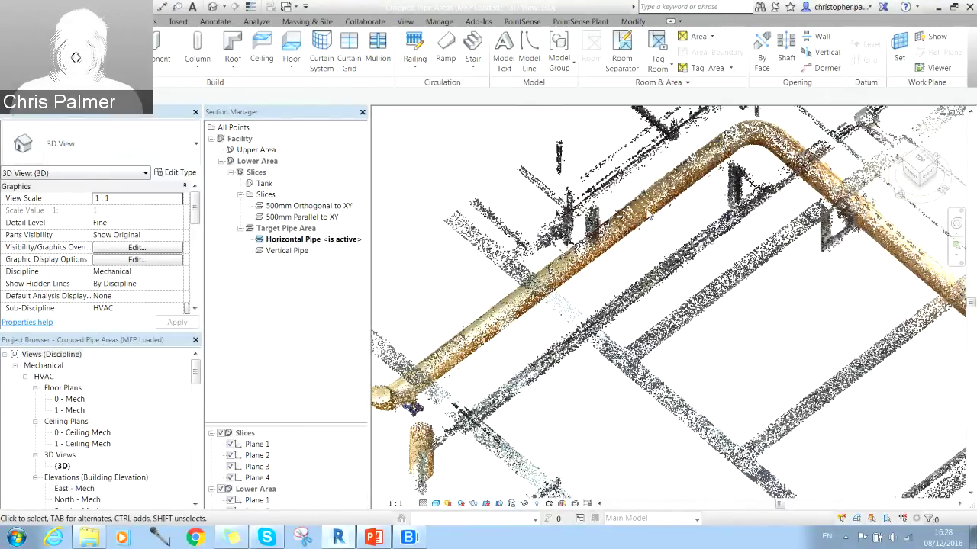
{"action": "middle_click_drag", "start_coordinate": [438, 203], "coordinate": [392, 183], "text": "shift"}
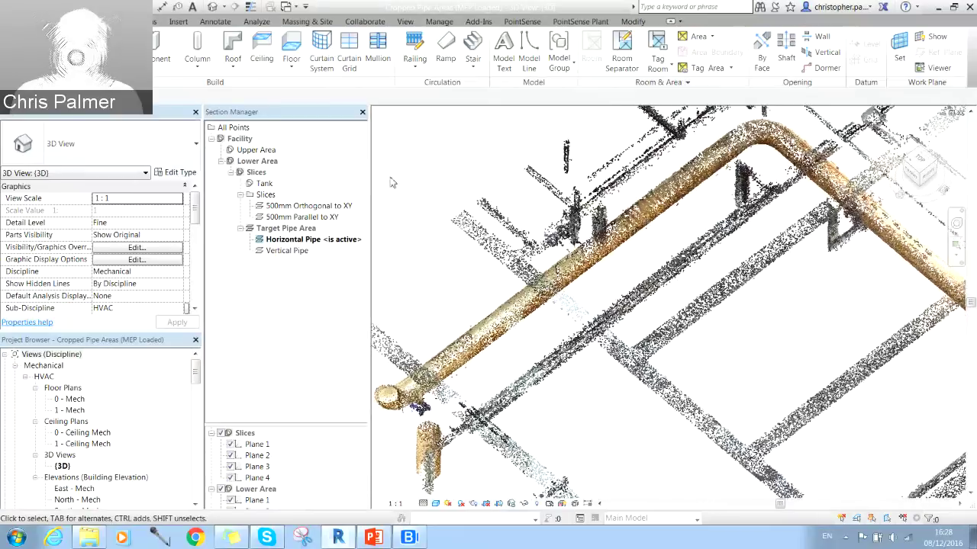
Step: Fit a pipe on Level 0 with piping system Other to the straight scanned orange run ending at the elbow
{"action": "left_click", "coordinate": [523, 23]}
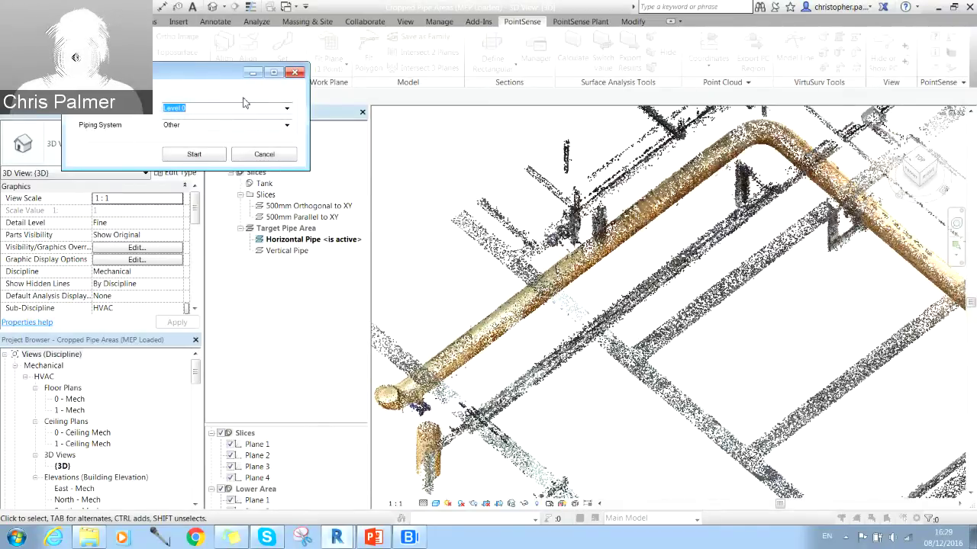
{"action": "left_click", "coordinate": [286, 109]}
{"action": "left_click", "coordinate": [286, 110]}
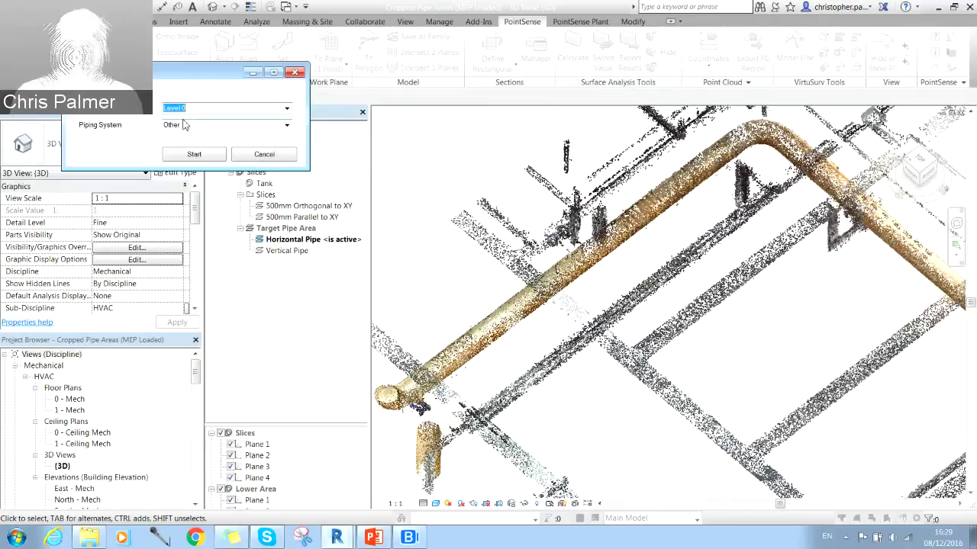
{"action": "left_click", "coordinate": [287, 126]}
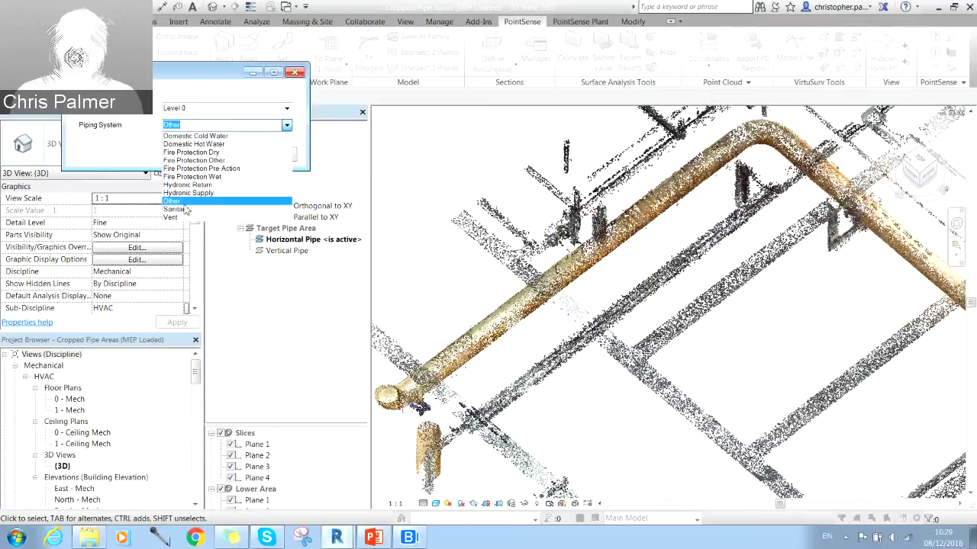
{"action": "left_click", "coordinate": [181, 201]}
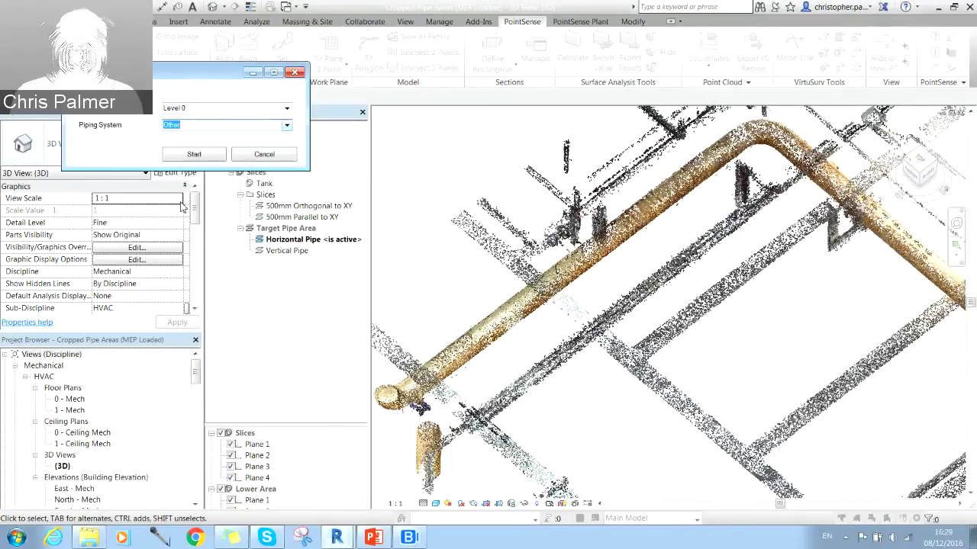
{"action": "left_click", "coordinate": [194, 155]}
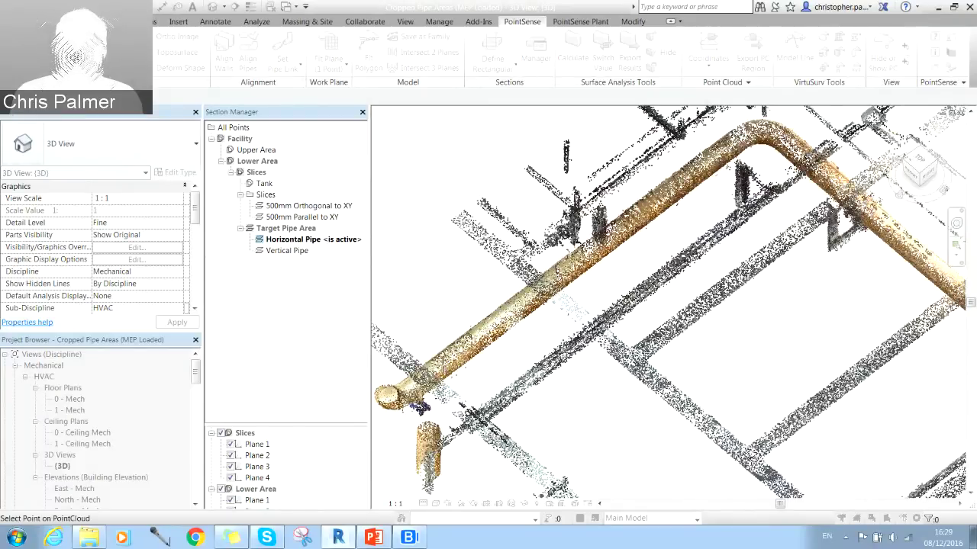
{"action": "middle_click_drag", "start_coordinate": [637, 248], "coordinate": [645, 219]}
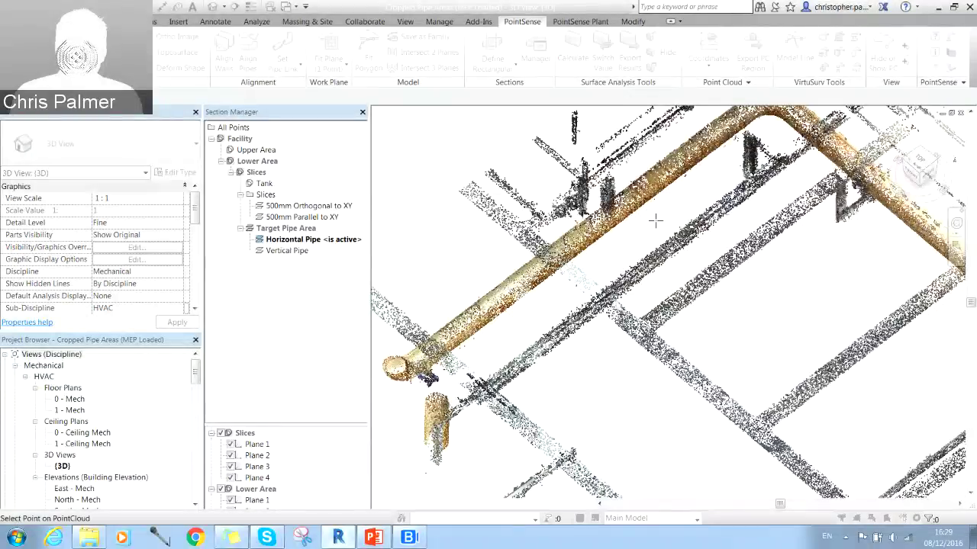
{"action": "scroll", "coordinate": [650, 237], "scroll_direction": "up", "scroll_amount": 1}
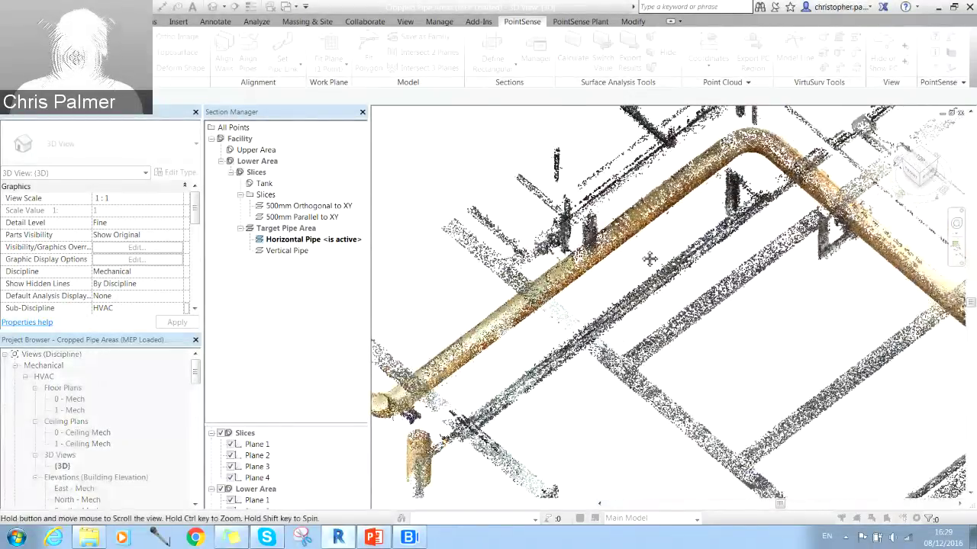
{"action": "scroll", "coordinate": [649, 257], "scroll_direction": "up", "scroll_amount": 1}
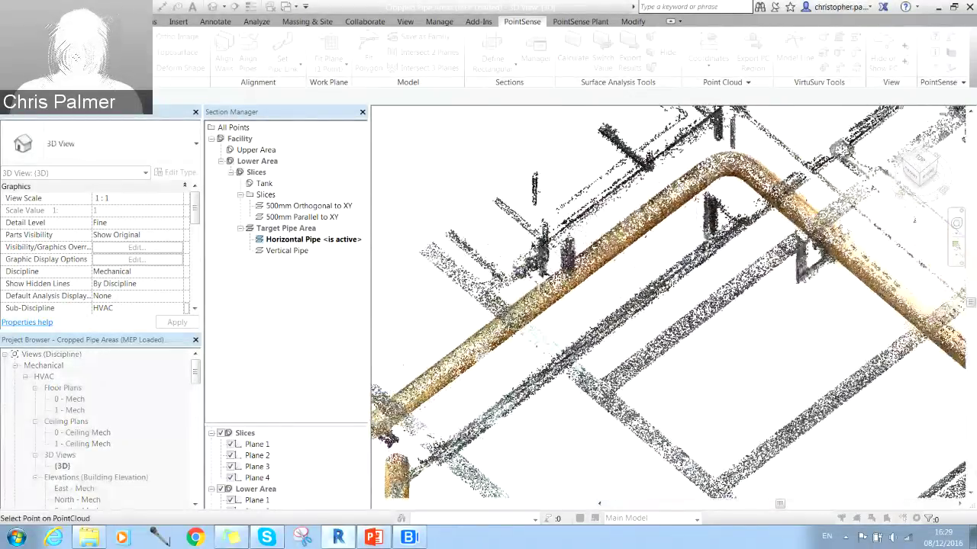
{"action": "left_click", "coordinate": [708, 174]}
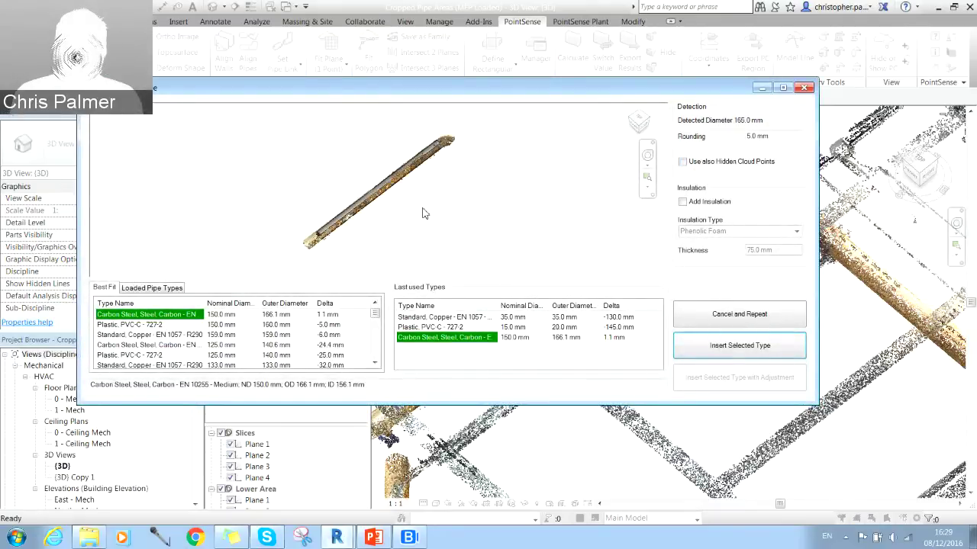
Step: Inspect in the preview how closely the fitted pipe follows the scanned points along its length
{"action": "scroll", "coordinate": [471, 209], "scroll_direction": "up", "scroll_amount": 4}
{"action": "middle_click_drag", "start_coordinate": [410, 209], "coordinate": [447, 201]}
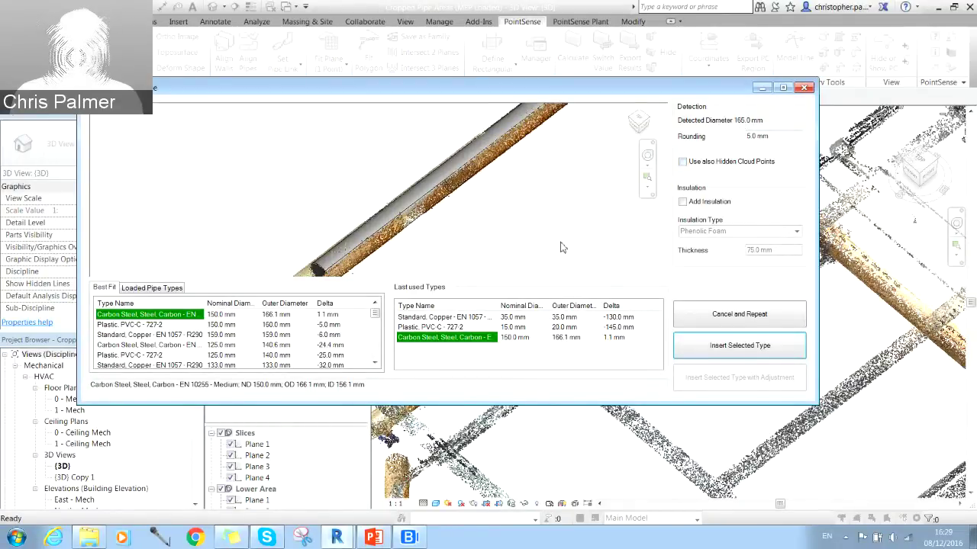
{"action": "mouse_move", "coordinate": [460, 225]}
{"action": "middle_mouse_down"}
{"action": "mouse_move", "coordinate": [488, 235]}
{"action": "mouse_move", "coordinate": [477, 233]}
{"action": "middle_mouse_up"}
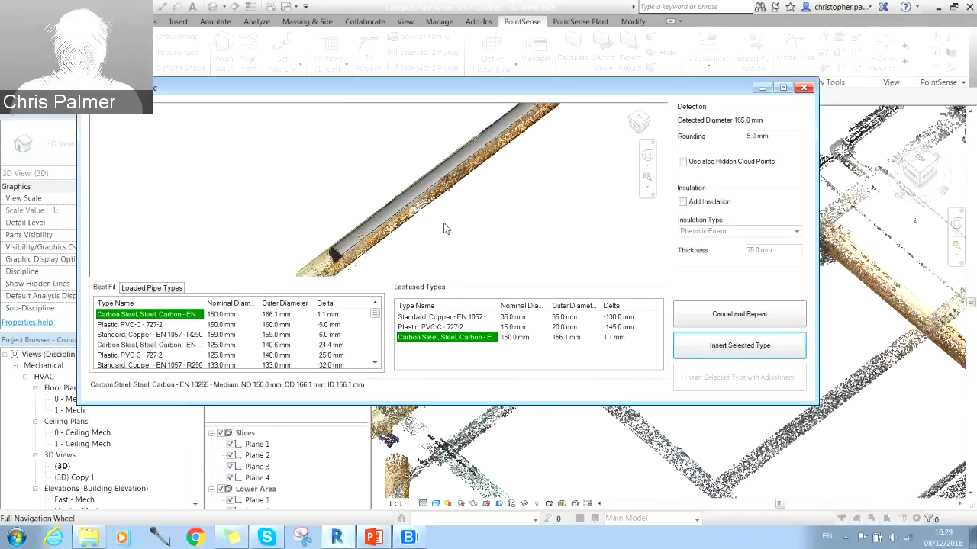
{"action": "middle_click_drag", "start_coordinate": [438, 221], "coordinate": [466, 161]}
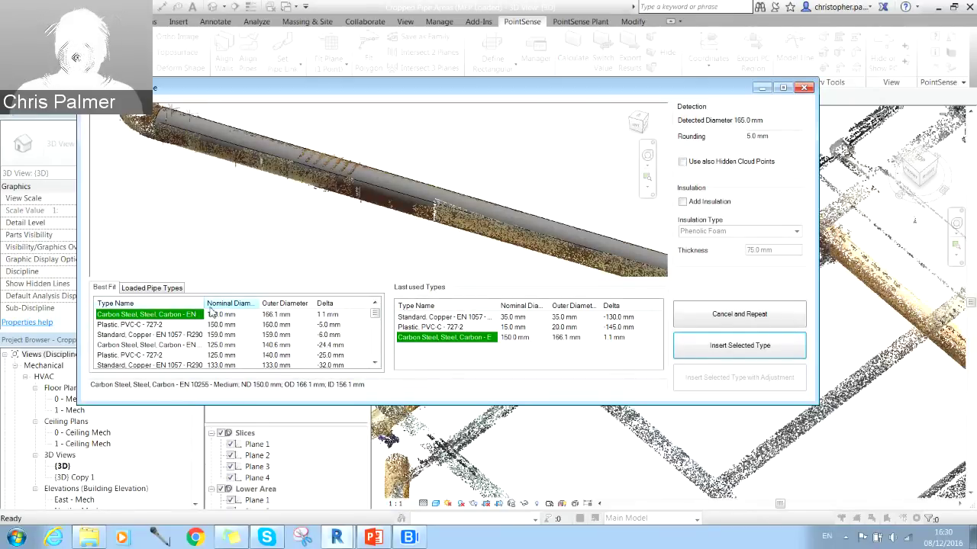
{"action": "left_click_drag", "start_coordinate": [423, 180], "coordinate": [339, 192], "text": "shift"}
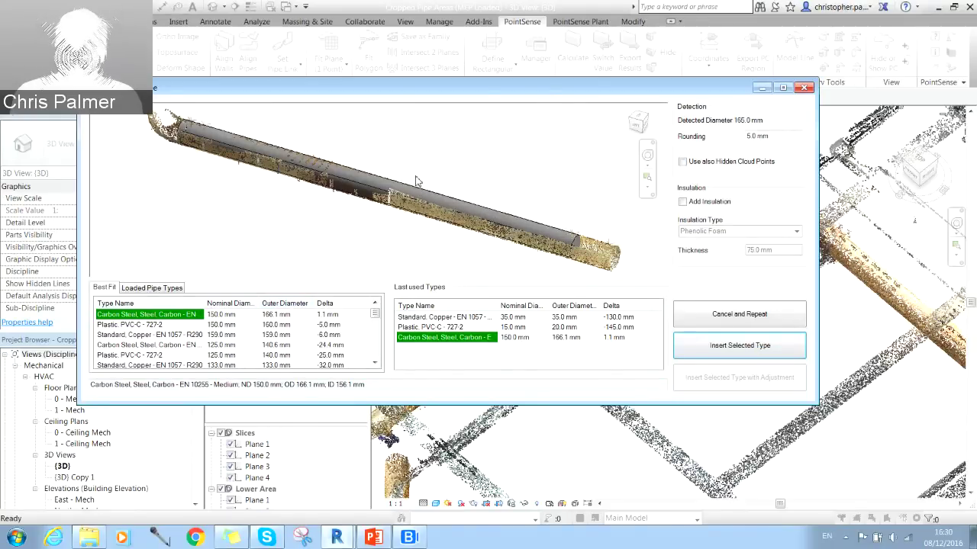
{"action": "left_click_drag", "start_coordinate": [416, 181], "coordinate": [429, 189]}
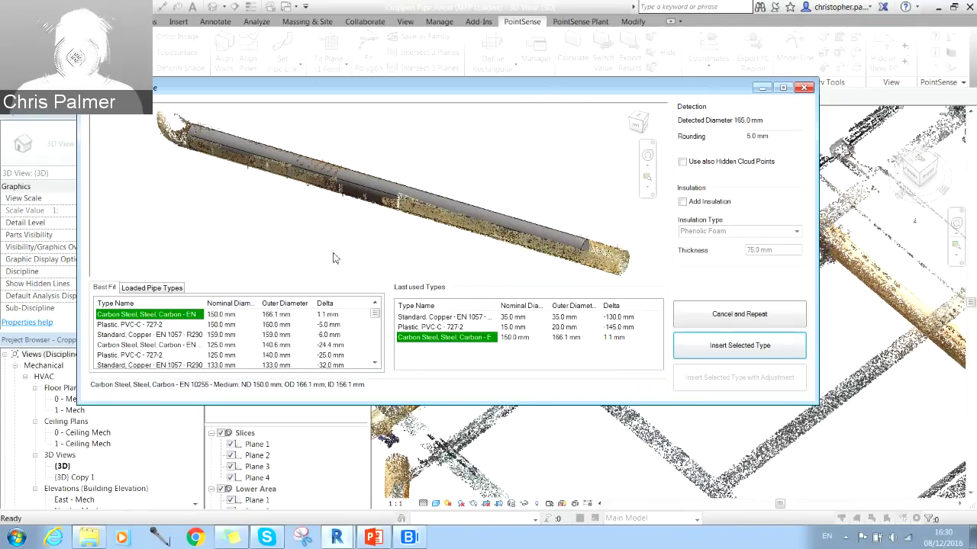
Step: Preview the 125 mm Carbon Steel and 125 mm Plastic PVC-C pipe types against the scanned points
{"action": "left_click", "coordinate": [149, 345]}
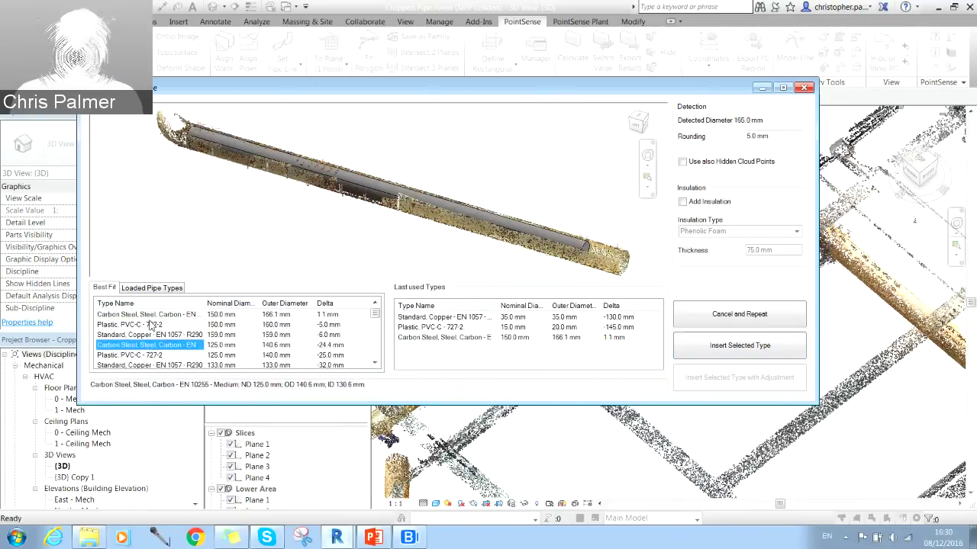
{"action": "left_click", "coordinate": [141, 355]}
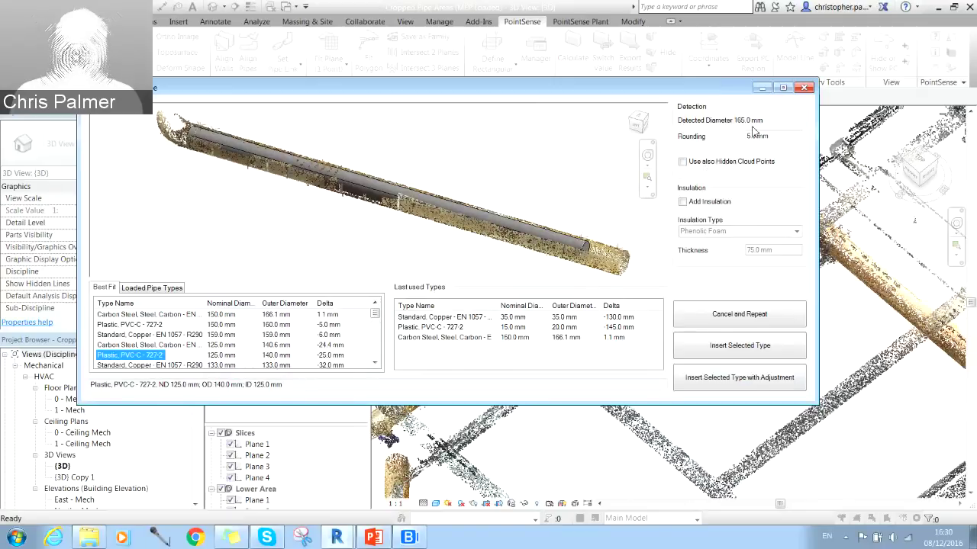
{"action": "left_click_drag", "start_coordinate": [349, 153], "coordinate": [343, 164]}
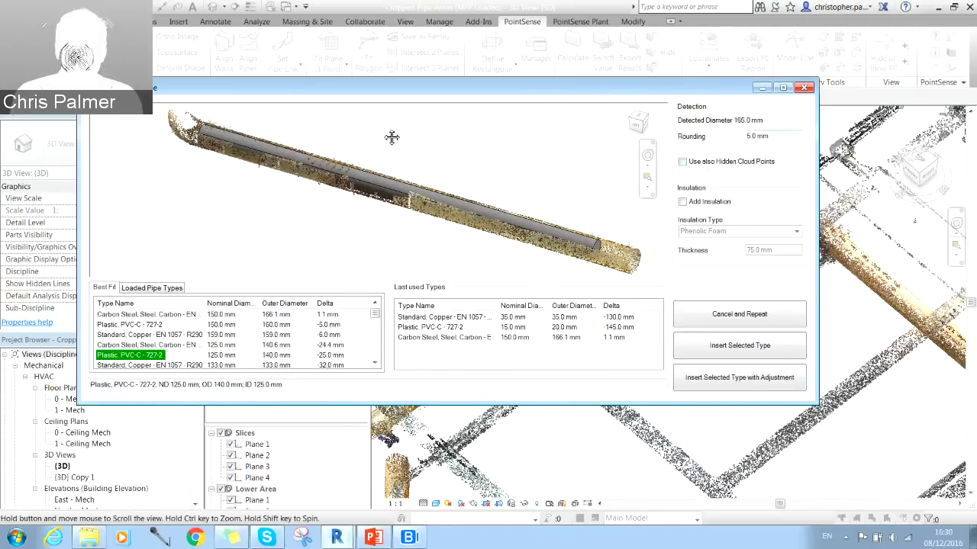
Step: Choose the 150 mm Carbon Steel EN 10255 Medium type and insert the fitted pipe into the model
{"action": "left_click", "coordinate": [425, 342]}
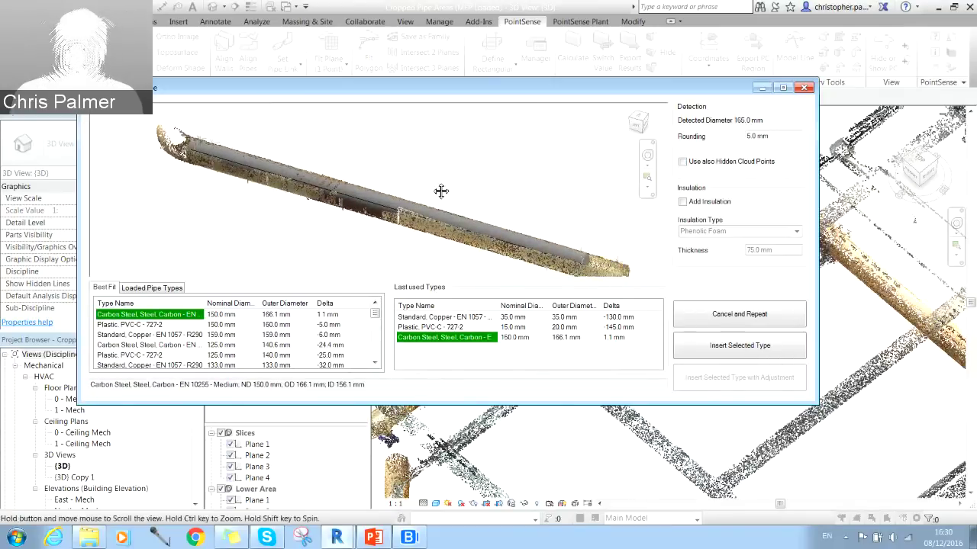
{"action": "left_click", "coordinate": [738, 345]}
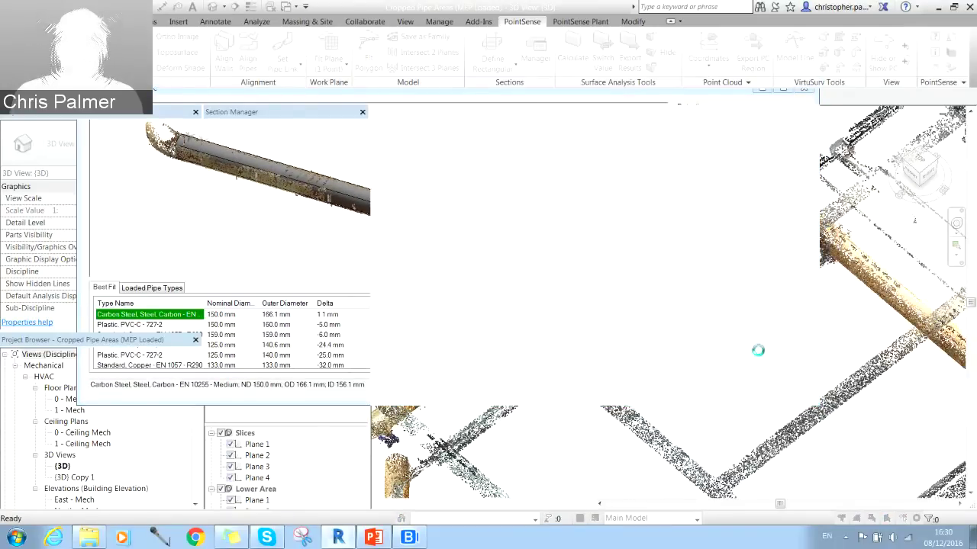
{"action": "key", "text": "Escape"}
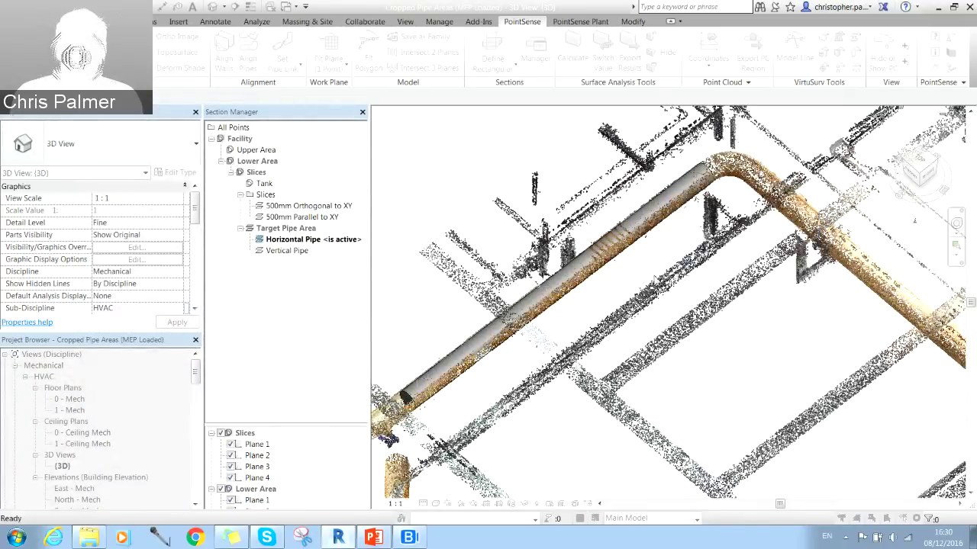
Step: Select the inserted carbon steel pipe and examine its alignment with the point cloud up to the elbow
{"action": "middle_click_drag", "start_coordinate": [590, 306], "coordinate": [639, 335]}
{"action": "middle_click_drag", "start_coordinate": [595, 252], "coordinate": [606, 344]}
{"action": "left_click", "coordinate": [543, 188]}
{"action": "middle_click_drag", "start_coordinate": [554, 304], "coordinate": [551, 225], "text": "shift"}
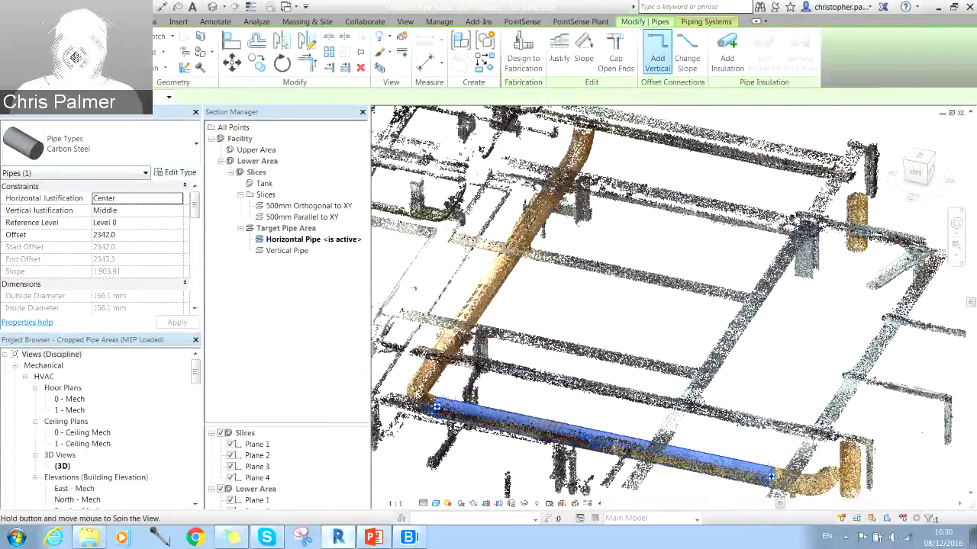
{"action": "mouse_move", "coordinate": [649, 343]}
{"action": "middle_mouse_down", "text": "shift"}
{"action": "mouse_move", "coordinate": [521, 414]}
{"action": "mouse_move", "coordinate": [574, 332]}
{"action": "mouse_move", "coordinate": [611, 356]}
{"action": "mouse_move", "coordinate": [625, 335]}
{"action": "mouse_move", "coordinate": [647, 359]}
{"action": "middle_mouse_up", "text": "shift"}
{"action": "scroll", "coordinate": [621, 338], "scroll_direction": "up", "scroll_amount": 2}
{"action": "scroll", "coordinate": [618, 334], "scroll_direction": "down", "scroll_amount": 2}
{"action": "scroll", "coordinate": [647, 347], "scroll_direction": "up", "scroll_amount": 2}
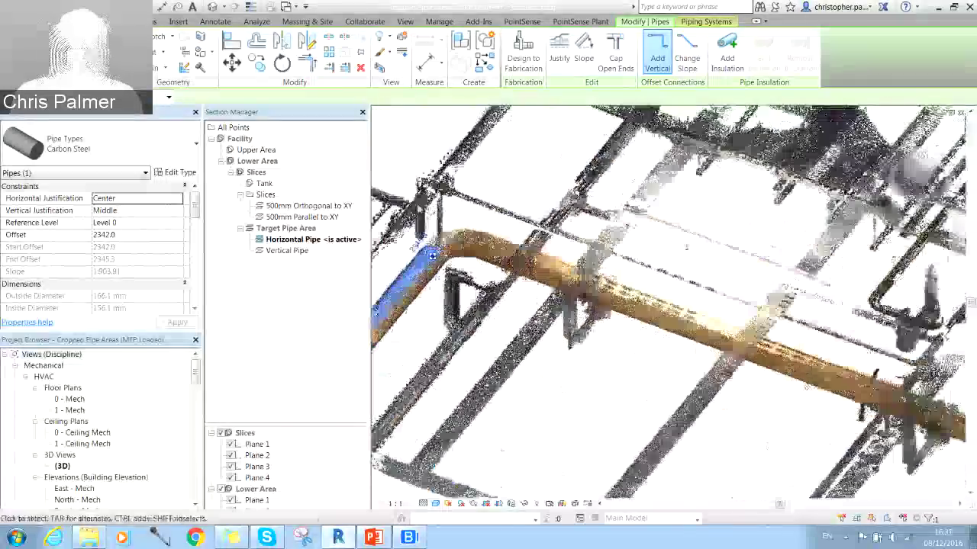
{"action": "key", "text": "Escape"}
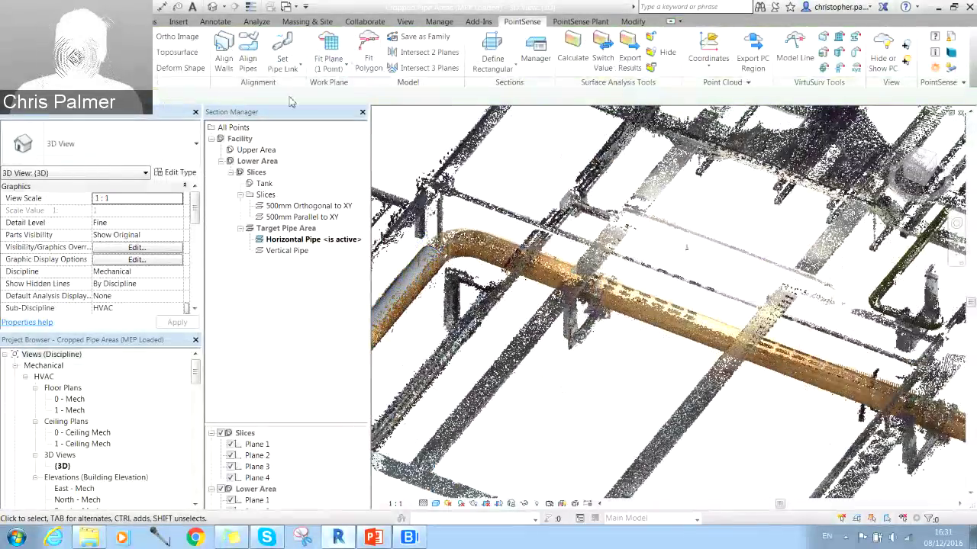
Step: Fit a pipe to the scanned points of the long orange run beyond the elbow, using Level 0 and the Other piping system
{"action": "left_click", "coordinate": [126, 54]}
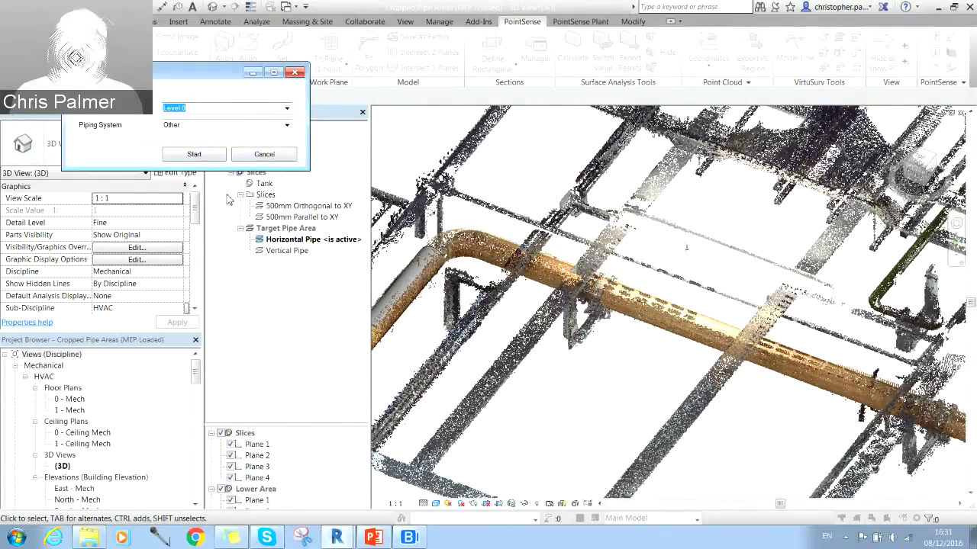
{"action": "left_click", "coordinate": [185, 155]}
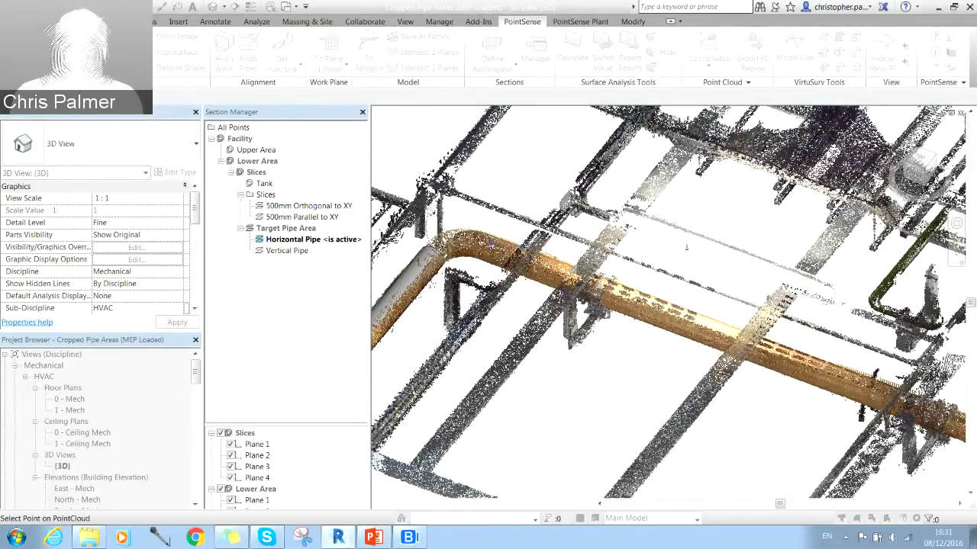
{"action": "left_click", "coordinate": [495, 245]}
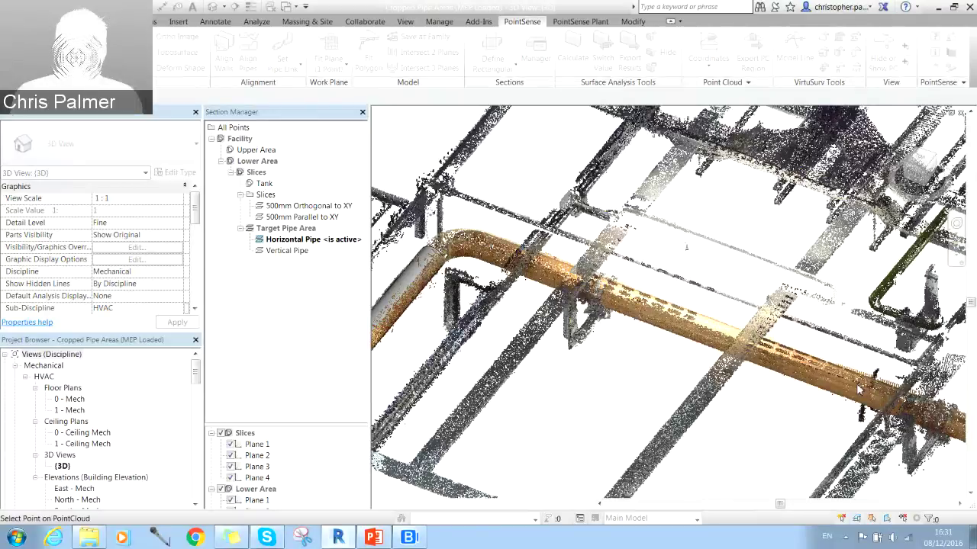
{"action": "key", "text": "Escape"}
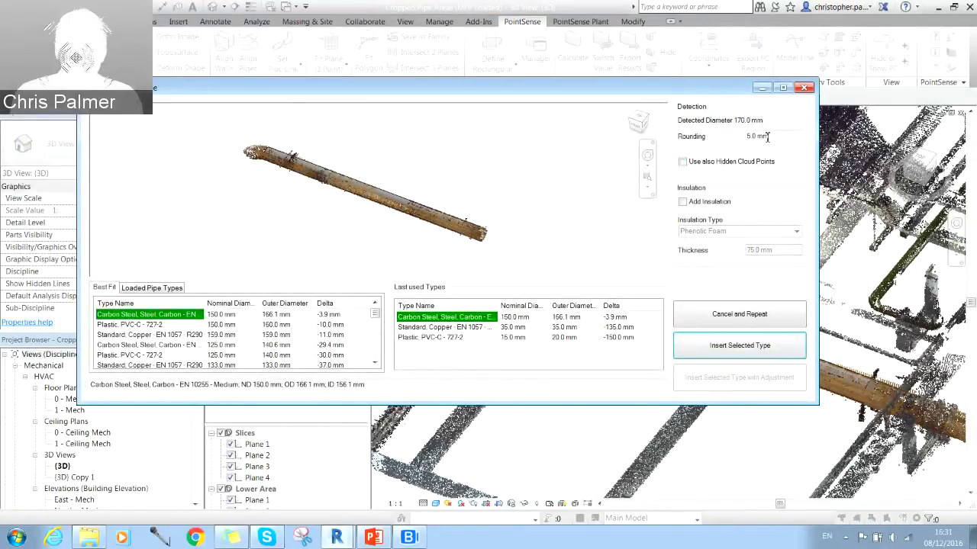
Step: Check the fit along the run in the preview and insert the 150 mm Carbon Steel EN 10255 Medium pipe
{"action": "middle_click_drag", "start_coordinate": [388, 200], "coordinate": [438, 185], "text": "shift"}
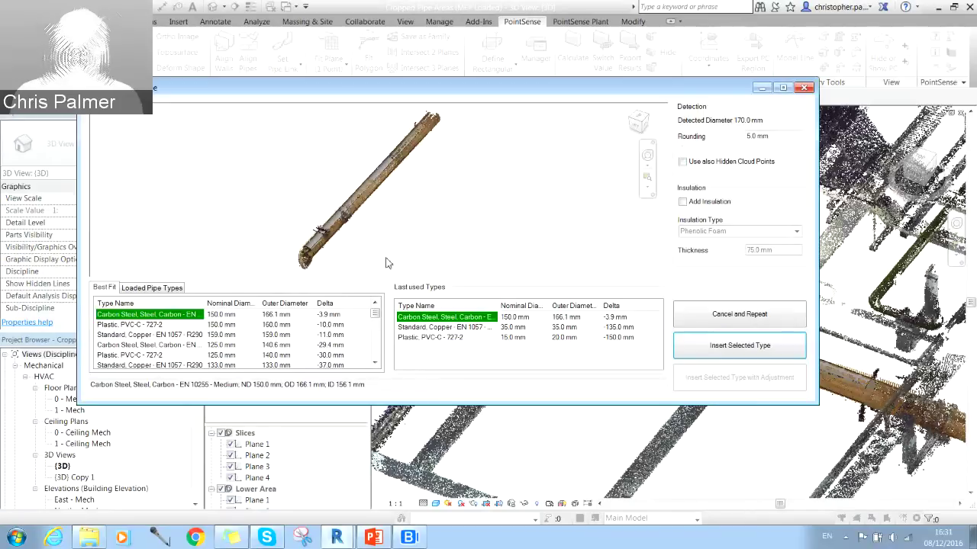
{"action": "middle_click_drag", "start_coordinate": [366, 222], "coordinate": [280, 158], "text": "shift"}
{"action": "scroll", "coordinate": [281, 157], "scroll_direction": "up", "scroll_amount": 3}
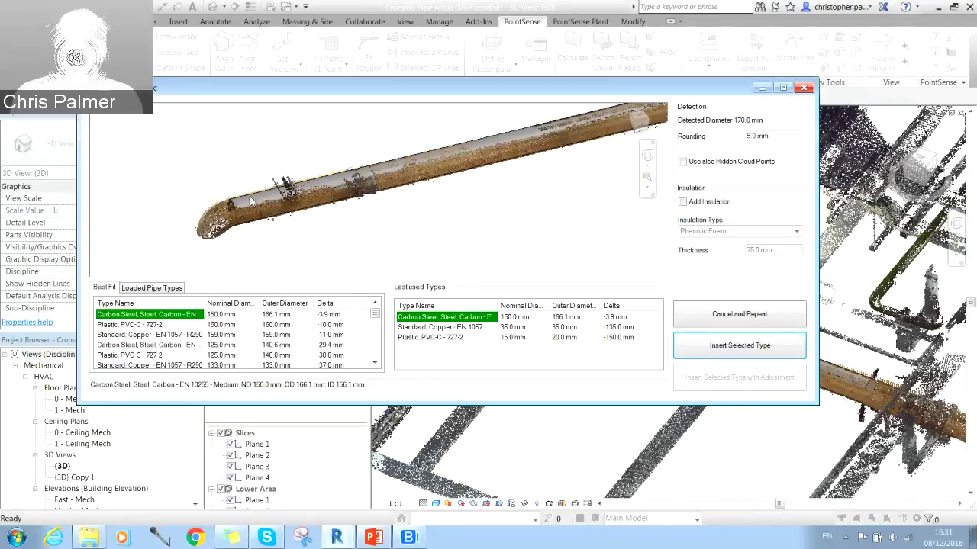
{"action": "left_click_drag", "start_coordinate": [252, 199], "coordinate": [370, 210]}
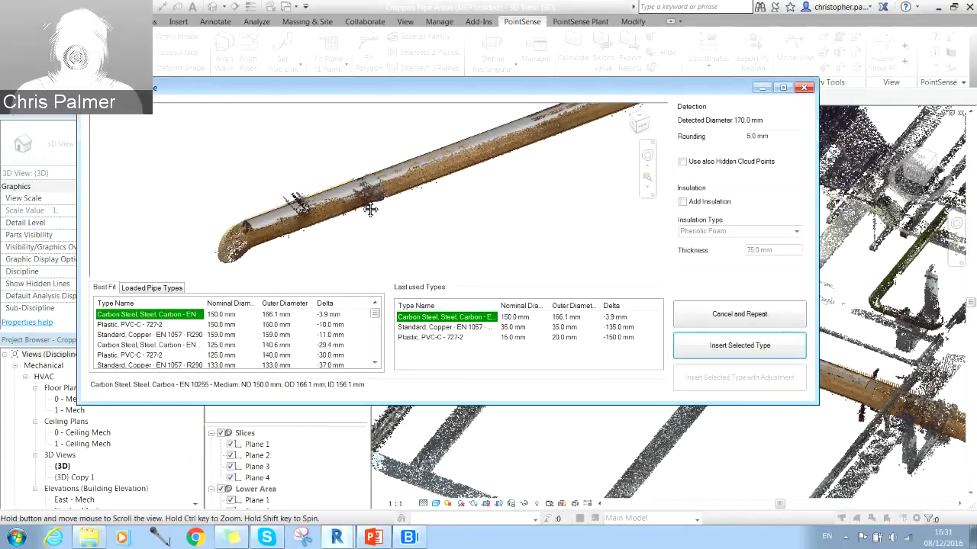
{"action": "left_click", "coordinate": [738, 348]}
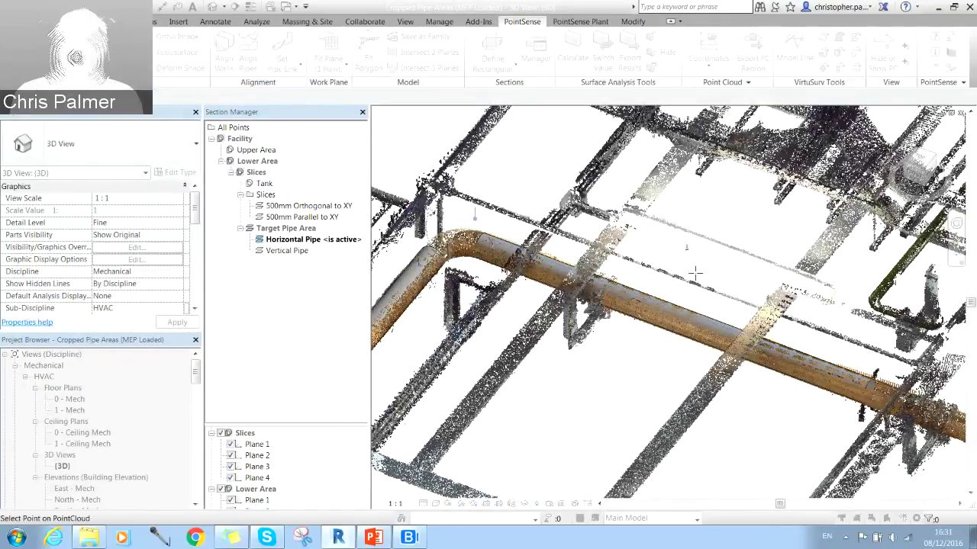
Step: Fit a pipe to the scanned points of the thin vertical orange pipe standing apart below the structure
{"action": "scroll", "coordinate": [616, 388], "scroll_direction": "down", "scroll_amount": 5}
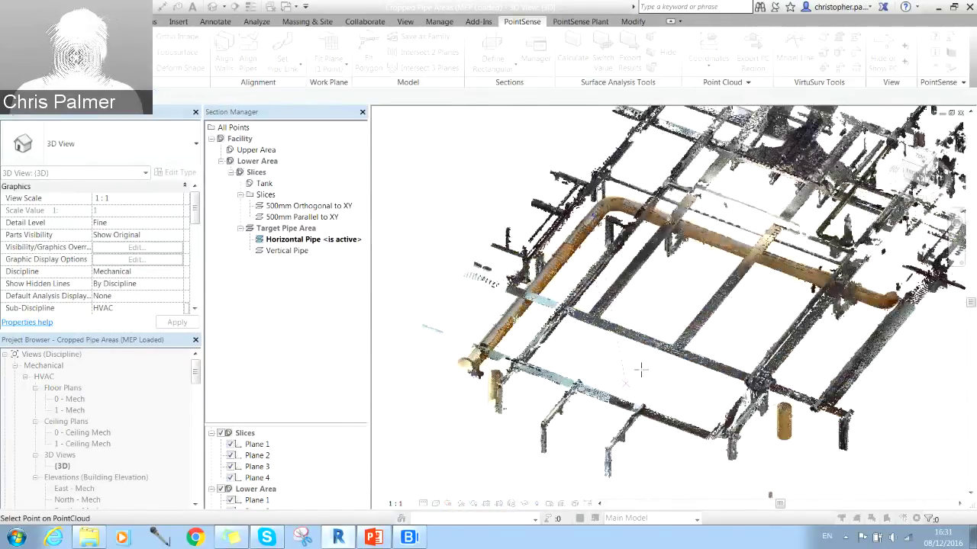
{"action": "scroll", "coordinate": [634, 378], "scroll_direction": "up", "scroll_amount": 3}
{"action": "scroll", "coordinate": [615, 366], "scroll_direction": "down", "scroll_amount": 2}
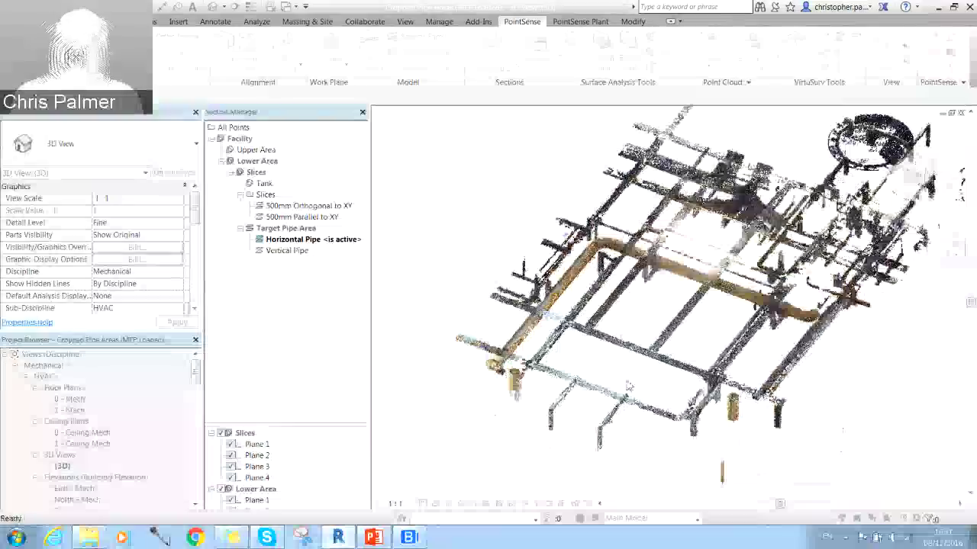
{"action": "scroll", "coordinate": [623, 371], "scroll_direction": "up", "scroll_amount": 2}
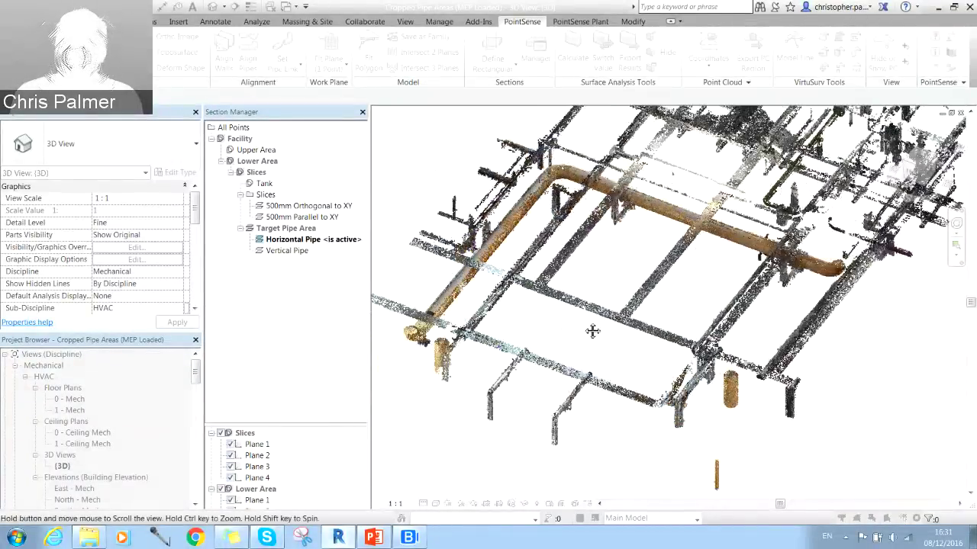
{"action": "middle_click_drag", "start_coordinate": [591, 331], "coordinate": [527, 258]}
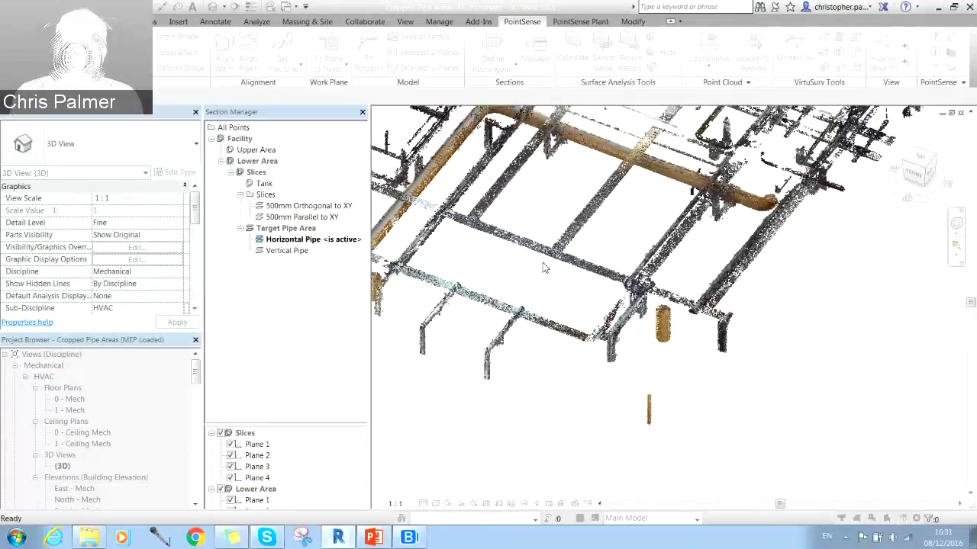
{"action": "scroll", "coordinate": [649, 407], "scroll_direction": "up", "scroll_amount": 5}
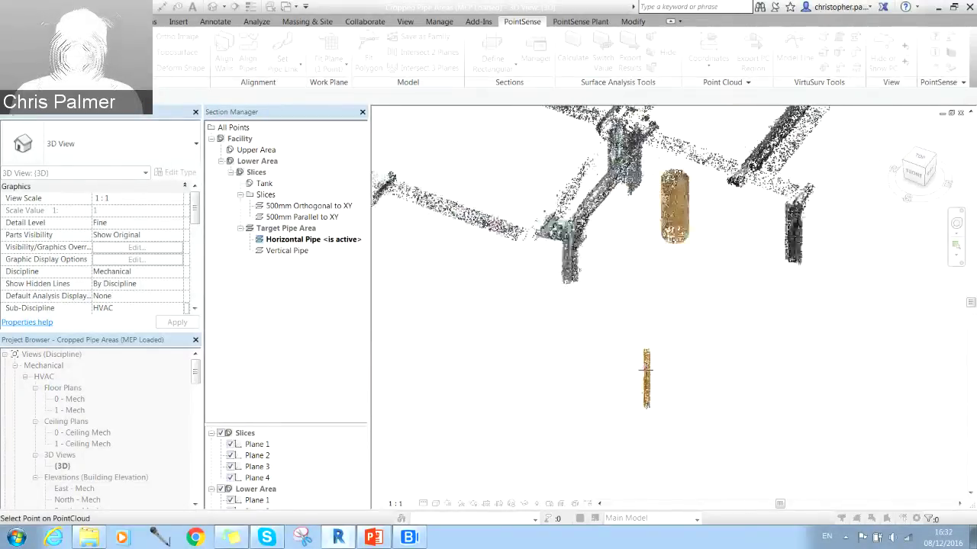
{"action": "scroll", "coordinate": [690, 382], "scroll_direction": "up", "scroll_amount": 5}
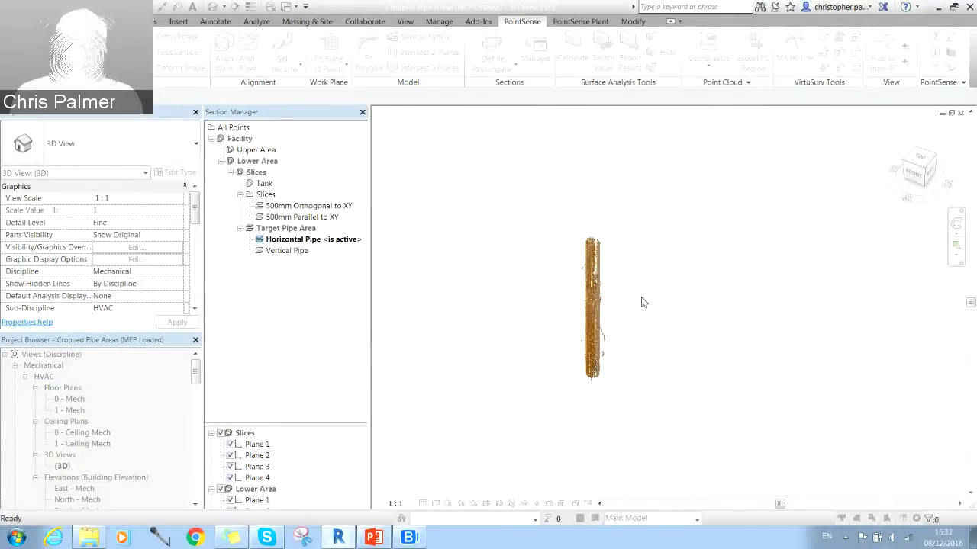
{"action": "scroll", "coordinate": [586, 289], "scroll_direction": "down", "scroll_amount": 1}
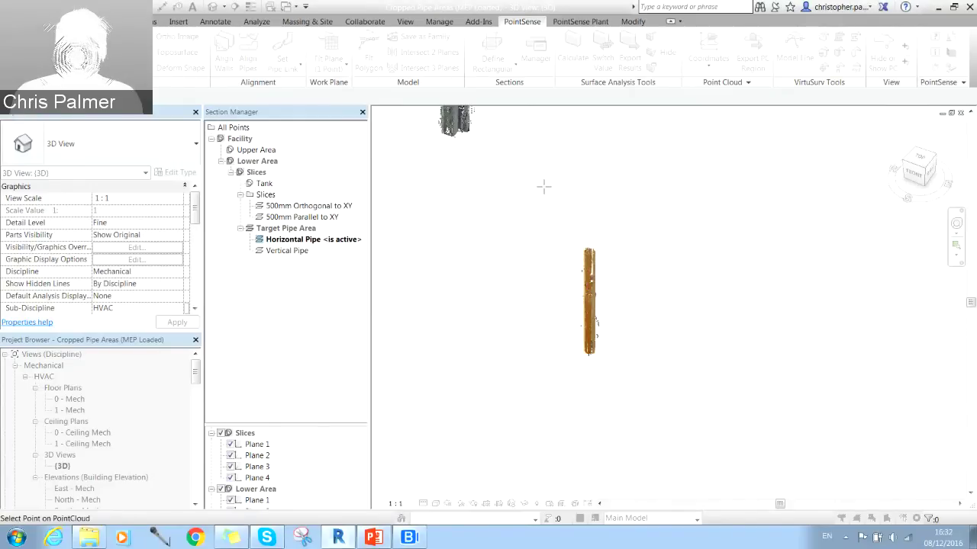
{"action": "left_click", "coordinate": [526, 213]}
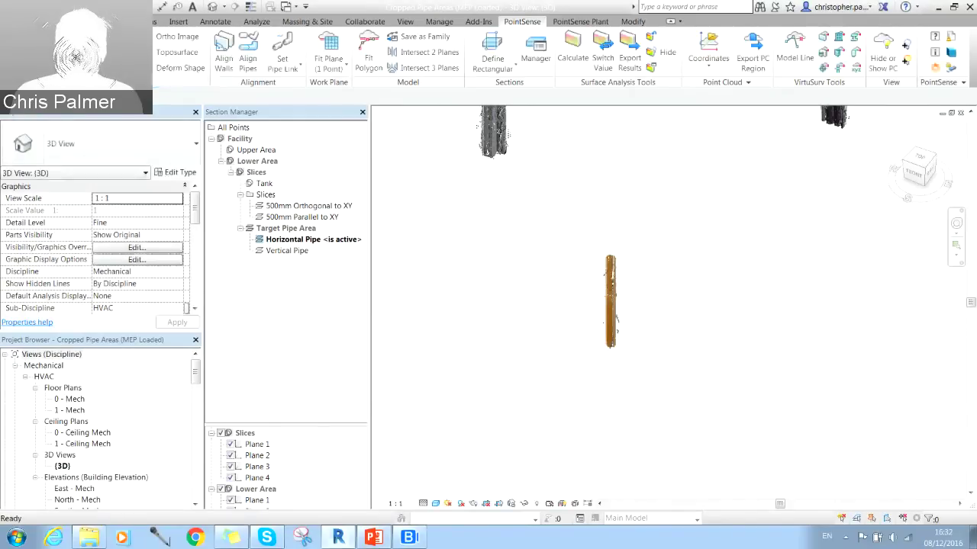
{"action": "left_click", "coordinate": [194, 154]}
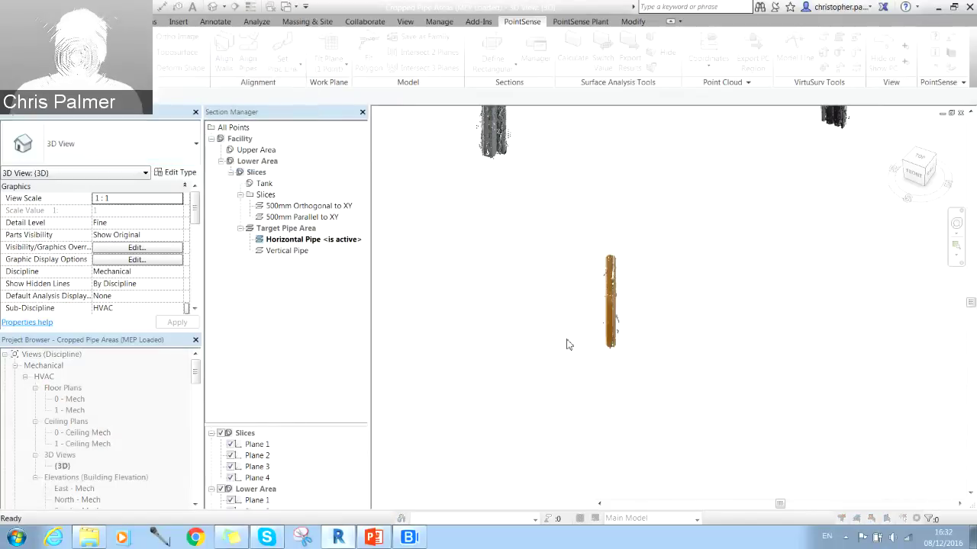
{"action": "left_click", "coordinate": [610, 261]}
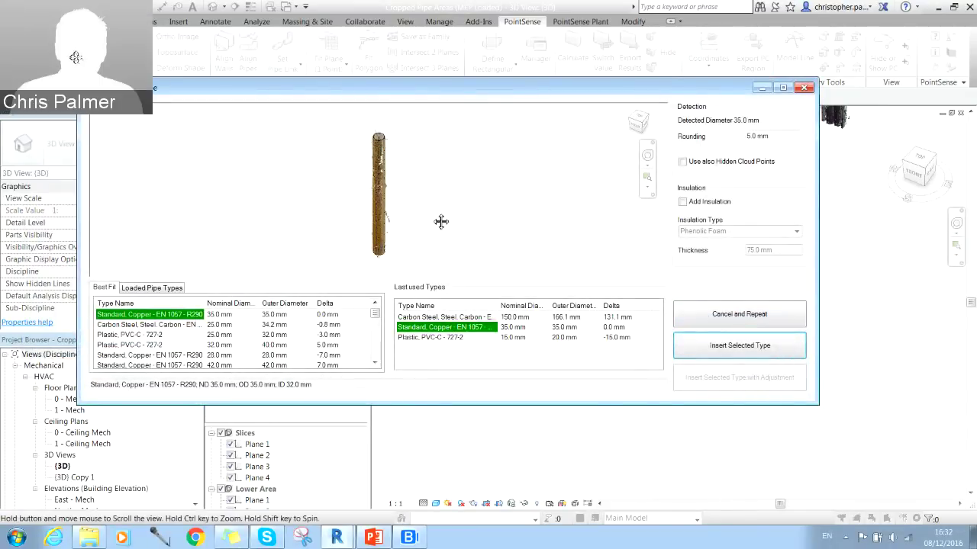
{"action": "middle_click_drag", "start_coordinate": [440, 220], "coordinate": [445, 196], "text": "shift"}
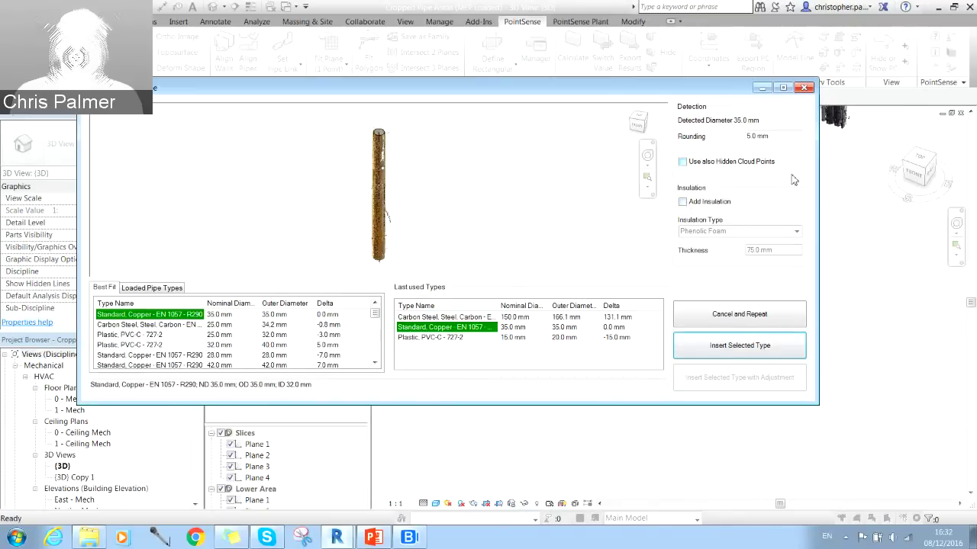
Step: Try 10 mm Phenolic Foam insulation on the fitted thin pipe in the preview and remove it again
{"action": "left_click", "coordinate": [682, 202]}
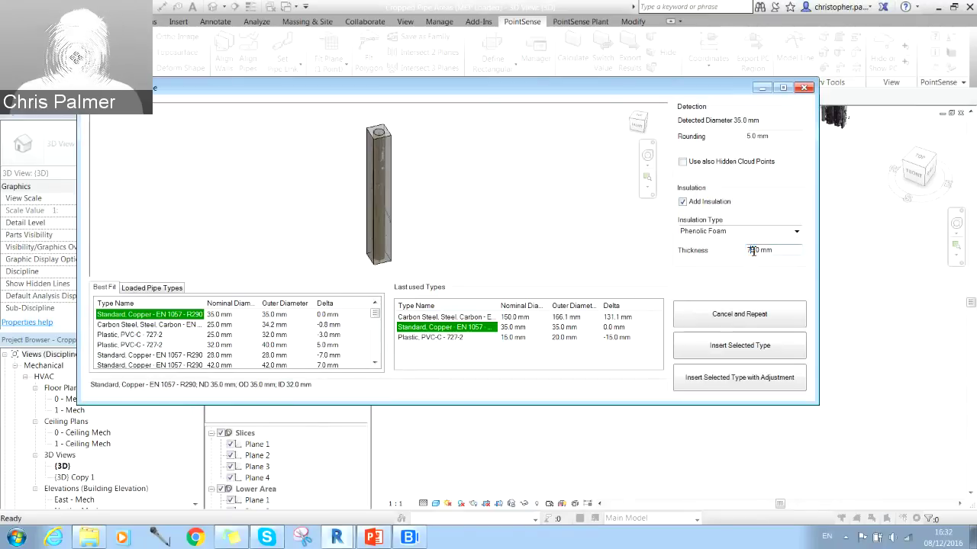
{"action": "left_click_drag", "start_coordinate": [752, 250], "coordinate": [740, 255]}
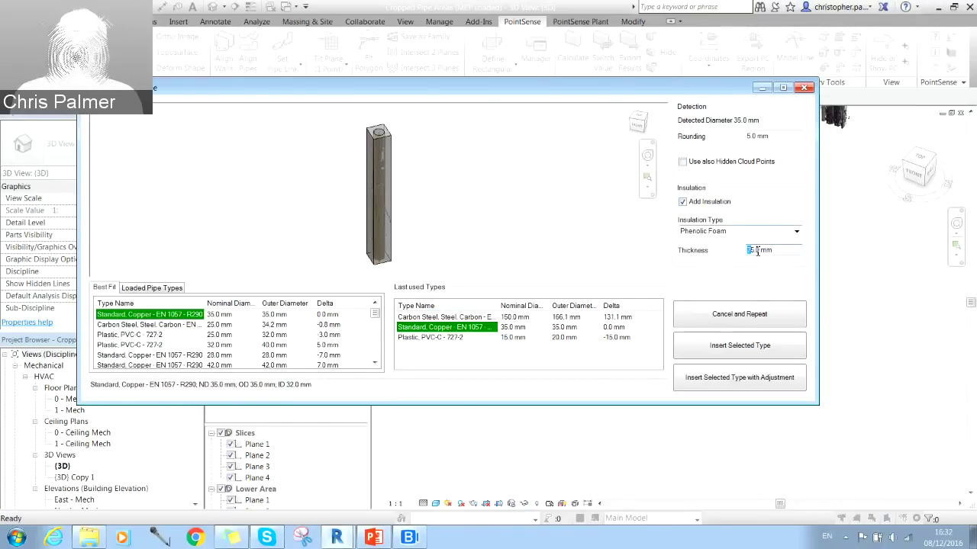
{"action": "type", "text": "10"}
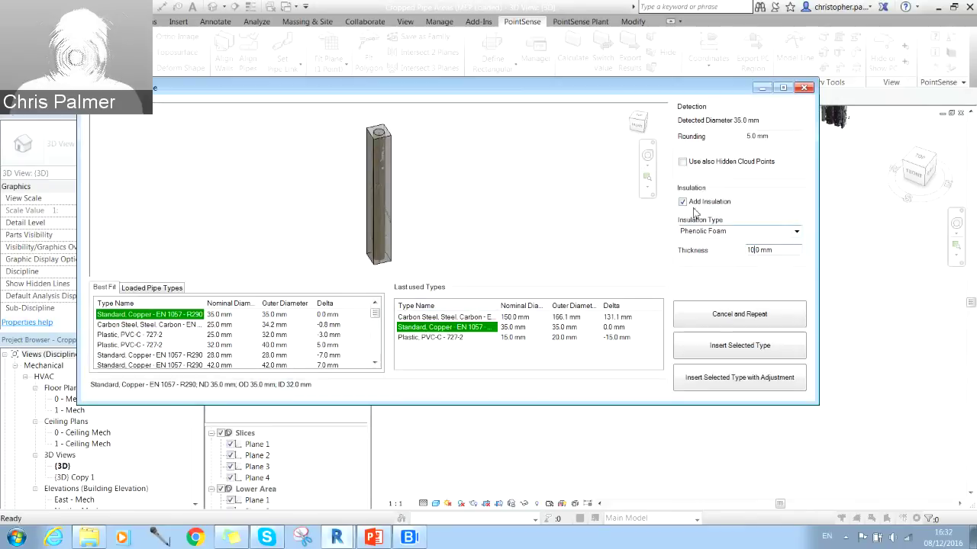
{"action": "left_click", "coordinate": [697, 204]}
{"action": "left_click", "coordinate": [697, 204]}
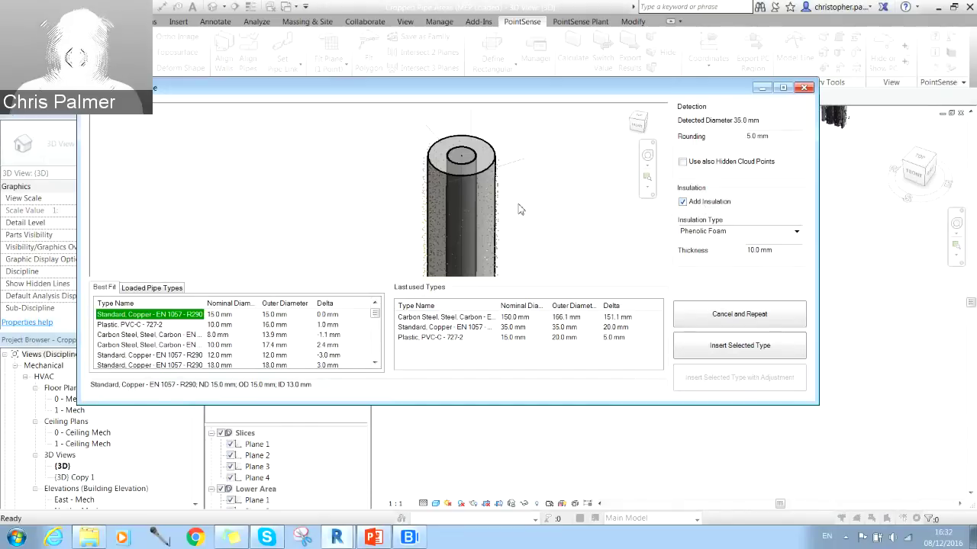
{"action": "scroll", "coordinate": [519, 207], "scroll_direction": "down", "scroll_amount": 2}
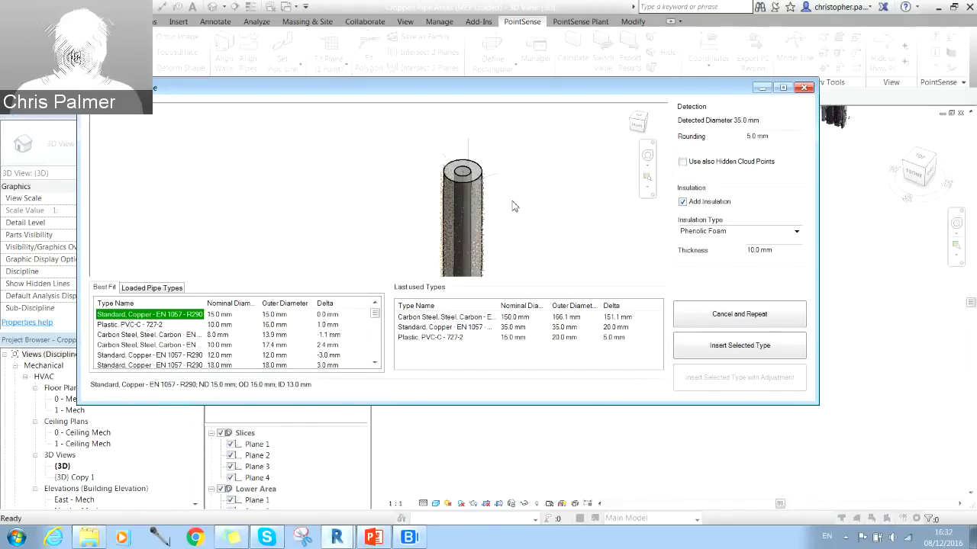
{"action": "middle_click_drag", "start_coordinate": [532, 203], "coordinate": [503, 168]}
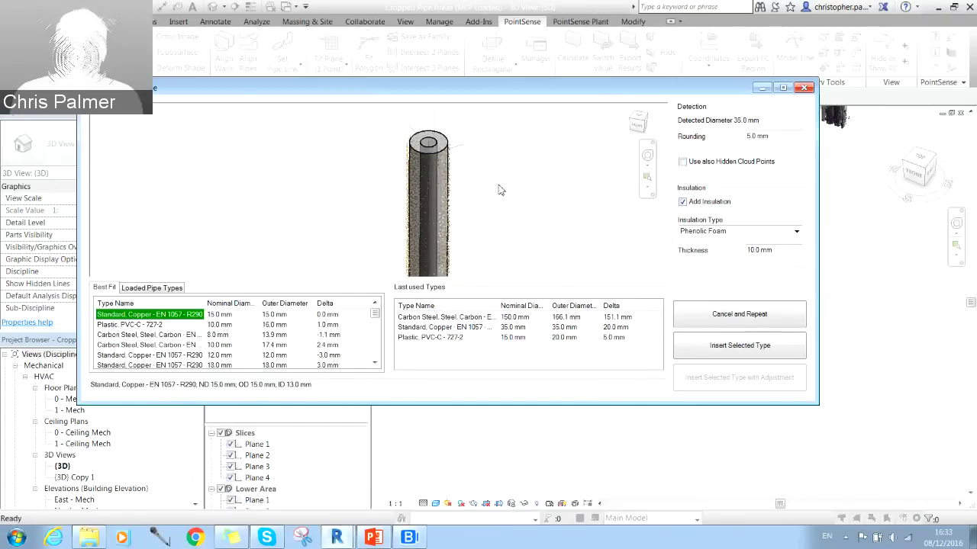
{"action": "middle_click_drag", "start_coordinate": [502, 190], "coordinate": [579, 191]}
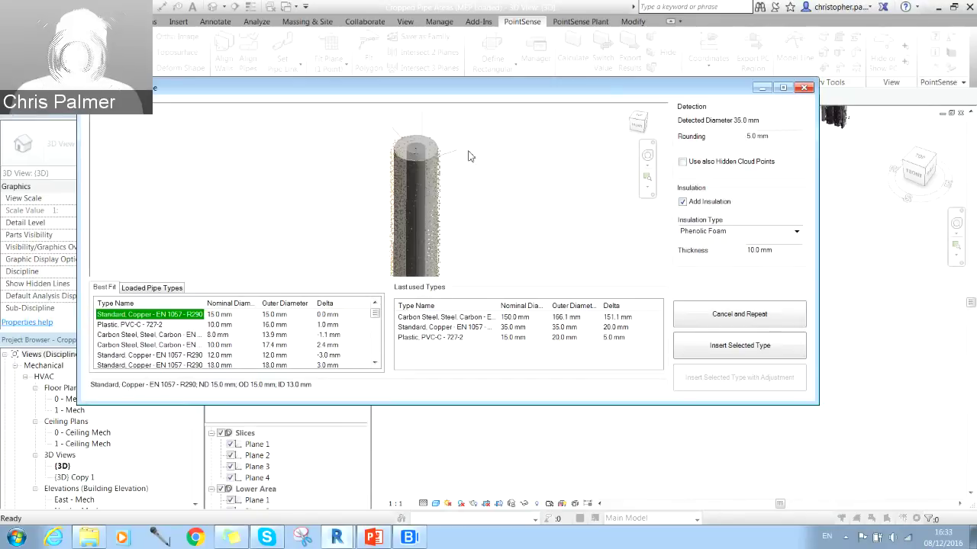
{"action": "left_click", "coordinate": [710, 203]}
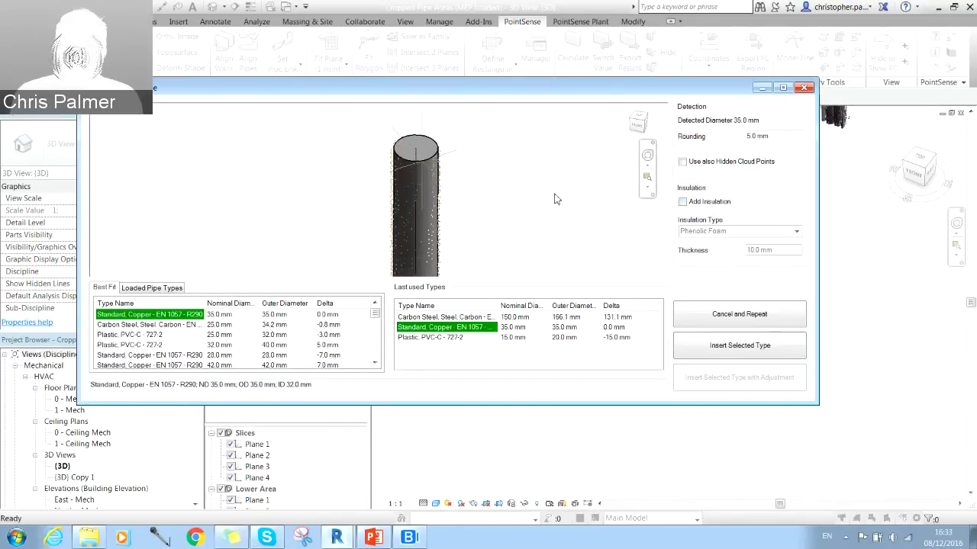
Step: Insert the uninsulated 35 mm Standard Copper EN 1057 R290 pipe at the thin vertical run and end pipe fitting
{"action": "middle_click_drag", "start_coordinate": [510, 173], "coordinate": [457, 177]}
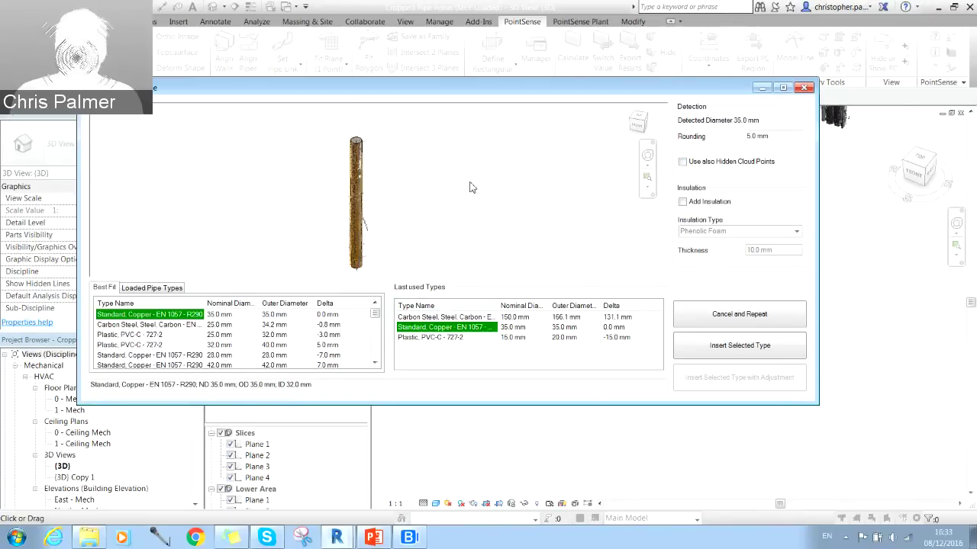
{"action": "left_click", "coordinate": [744, 351]}
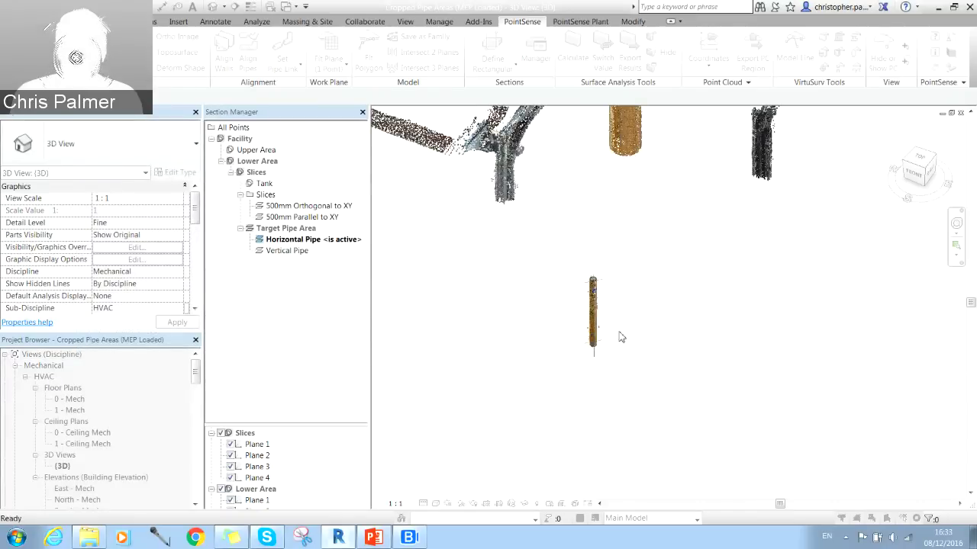
{"action": "key", "text": "Escape"}
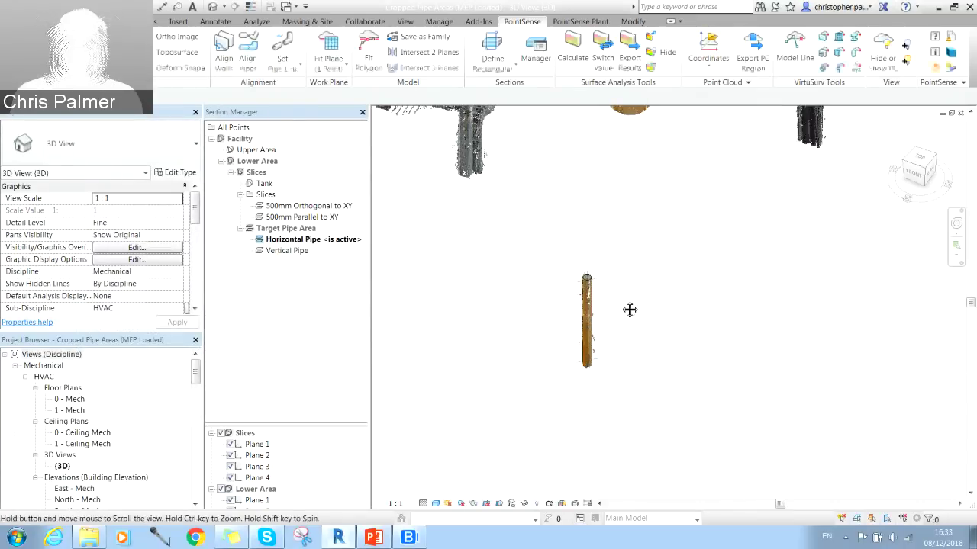
{"action": "scroll", "coordinate": [724, 345], "scroll_direction": "down", "scroll_amount": 5}
{"action": "scroll", "coordinate": [762, 344], "scroll_direction": "up", "scroll_amount": 4}
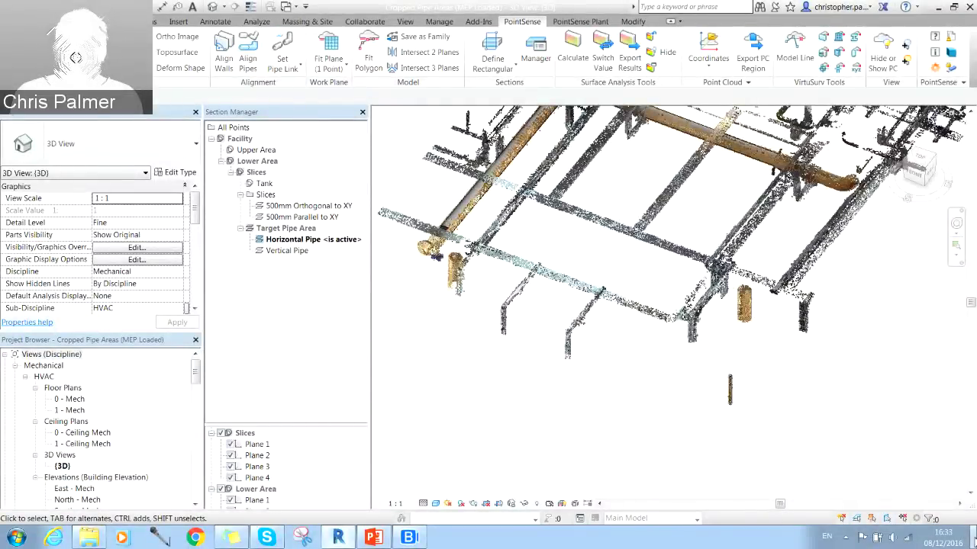
Step: Switch to VirtuSurv, open the RevitPipes.pvp project and bring the vertical orange pipes into view in the panoramic scan
{"action": "key", "text": "super+d"}
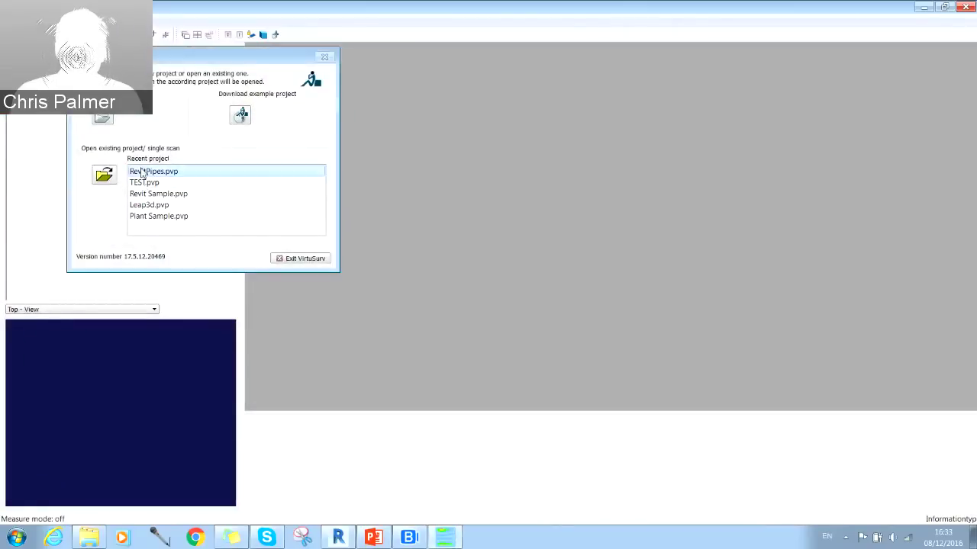
{"action": "double_click", "coordinate": [146, 177]}
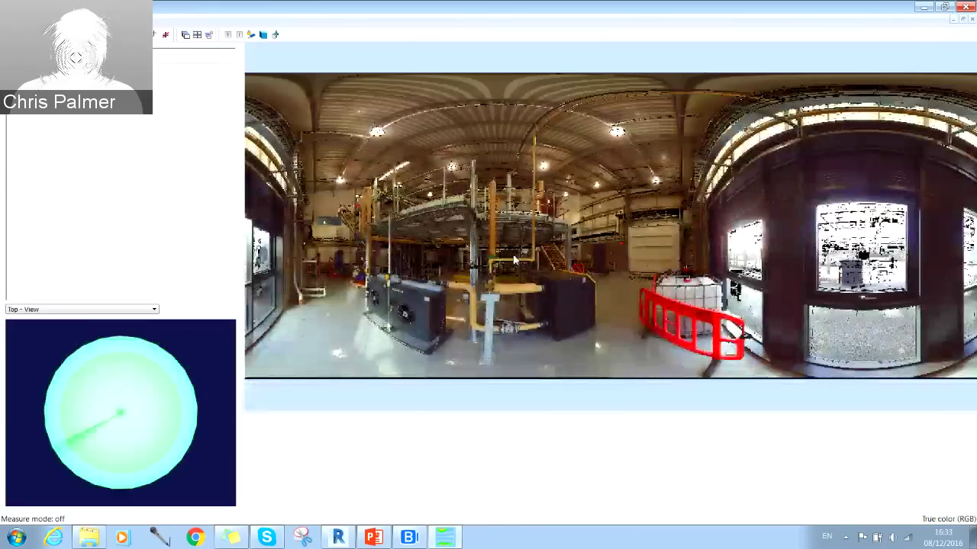
{"action": "scroll", "coordinate": [502, 227], "scroll_direction": "up", "scroll_amount": 5}
{"action": "scroll", "coordinate": [502, 227], "scroll_direction": "down", "scroll_amount": 6}
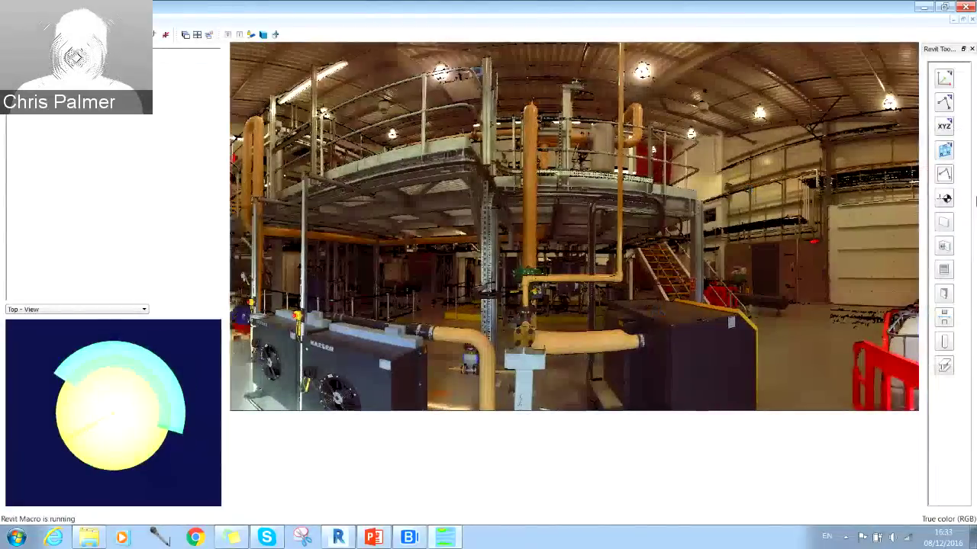
{"action": "left_click_drag", "start_coordinate": [593, 275], "coordinate": [593, 293]}
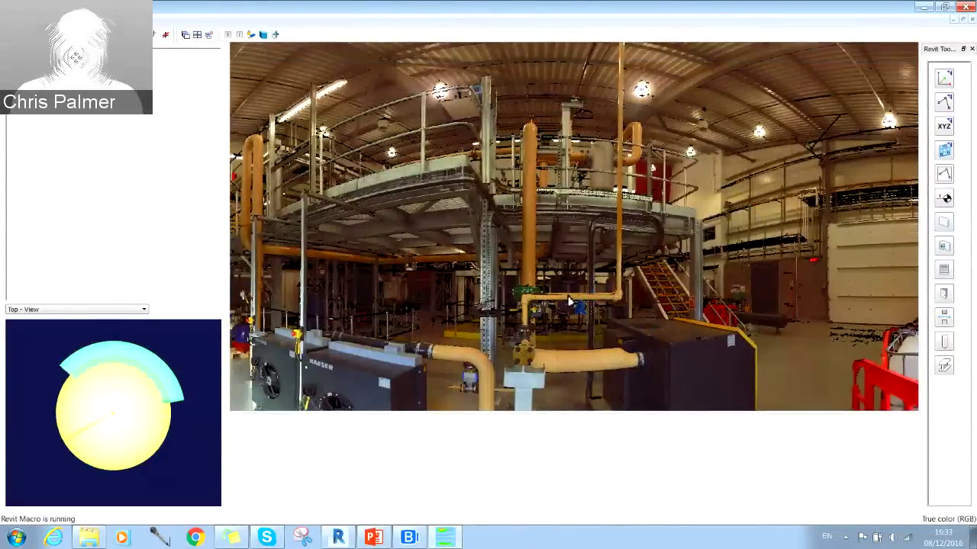
Step: Switch to Revit, request linking of the point cloud coordinates and keep the existing point cloud connection
{"action": "scroll", "coordinate": [591, 296], "scroll_direction": "up", "scroll_amount": 3}
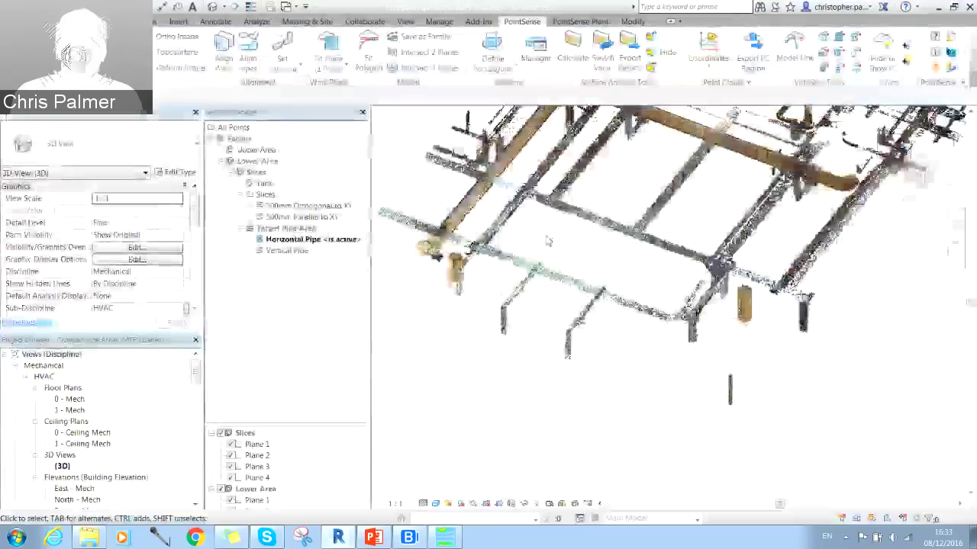
{"action": "middle_click_drag", "start_coordinate": [549, 240], "coordinate": [482, 287]}
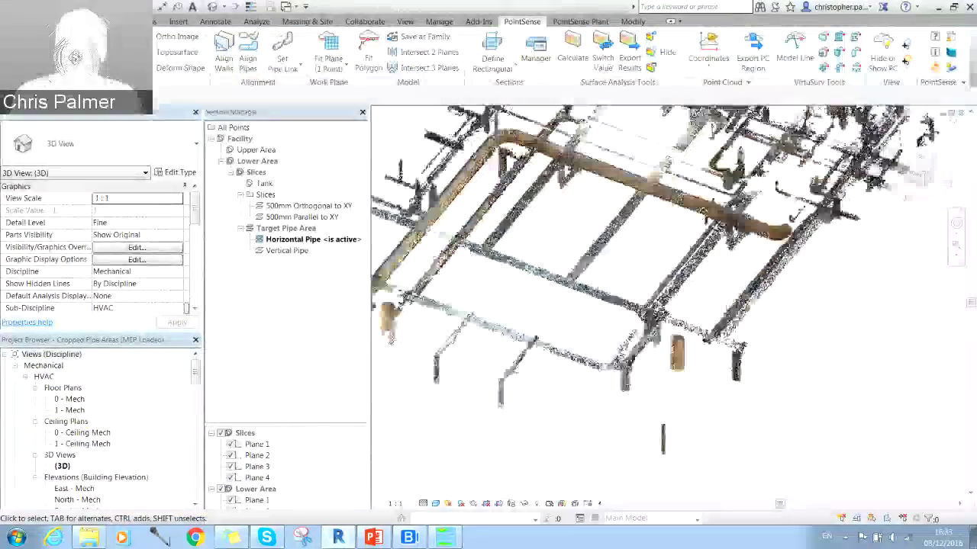
{"action": "left_click", "coordinate": [700, 67]}
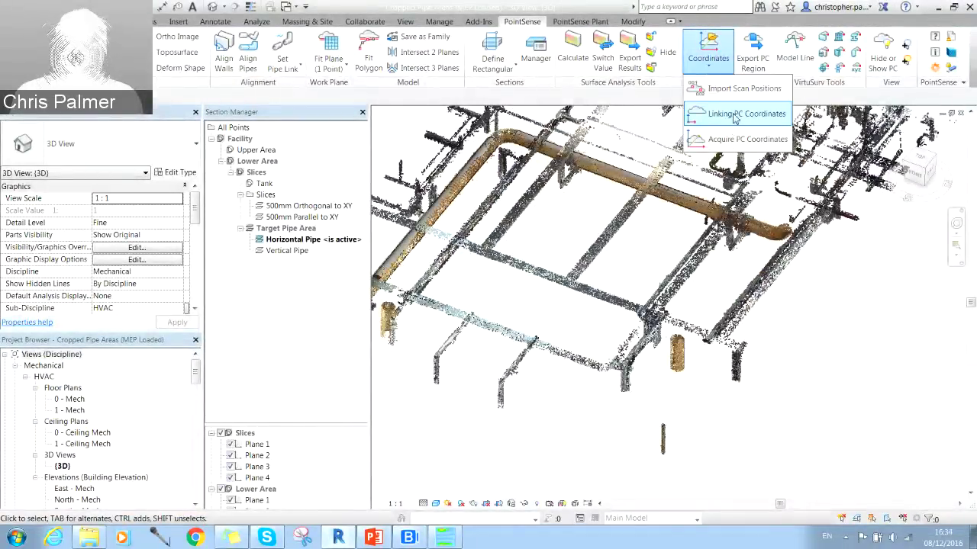
{"action": "left_click", "coordinate": [734, 116]}
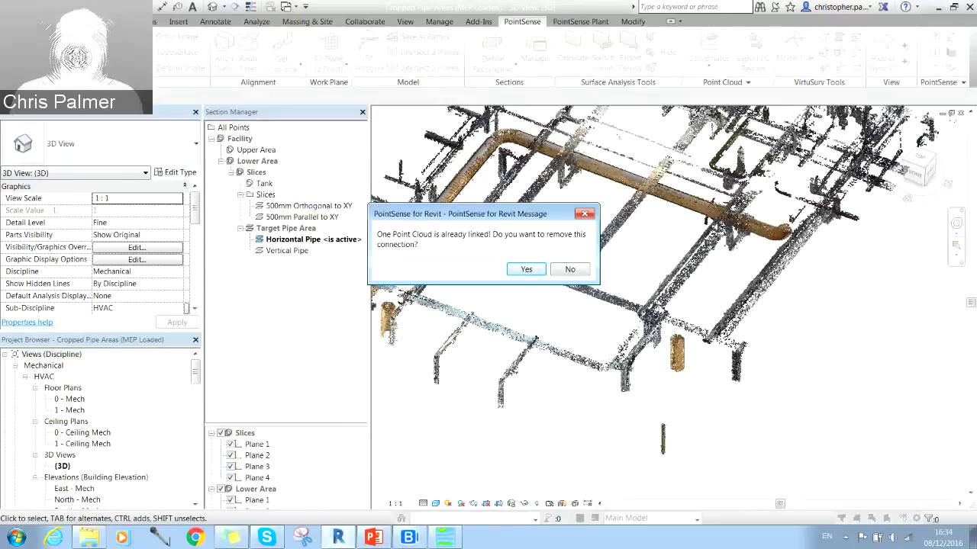
{"action": "left_click", "coordinate": [571, 270]}
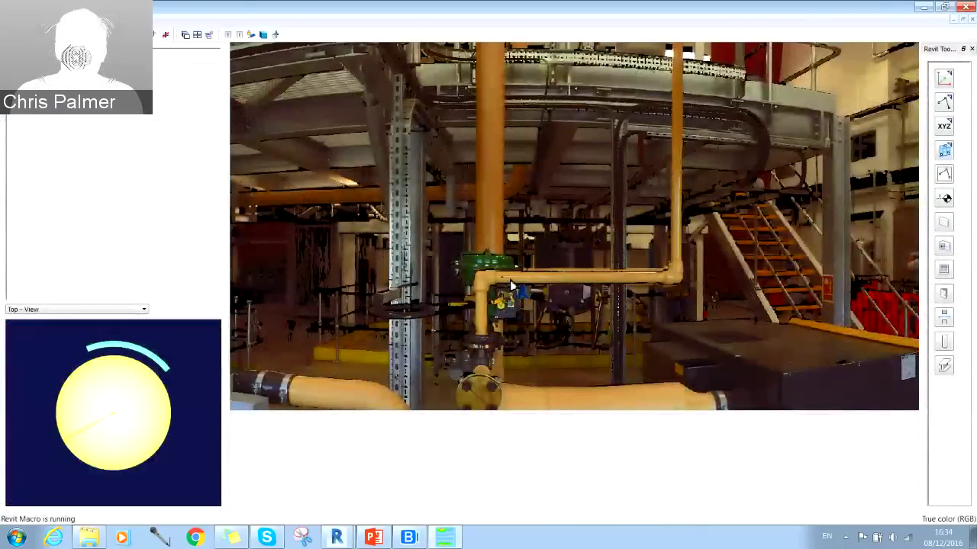
Step: Try to mark both ends of the thin horizontal orange pipe beside the green valve in the panoramic scan
{"action": "scroll", "coordinate": [511, 286], "scroll_direction": "up", "scroll_amount": 3}
{"action": "left_click", "coordinate": [472, 275]}
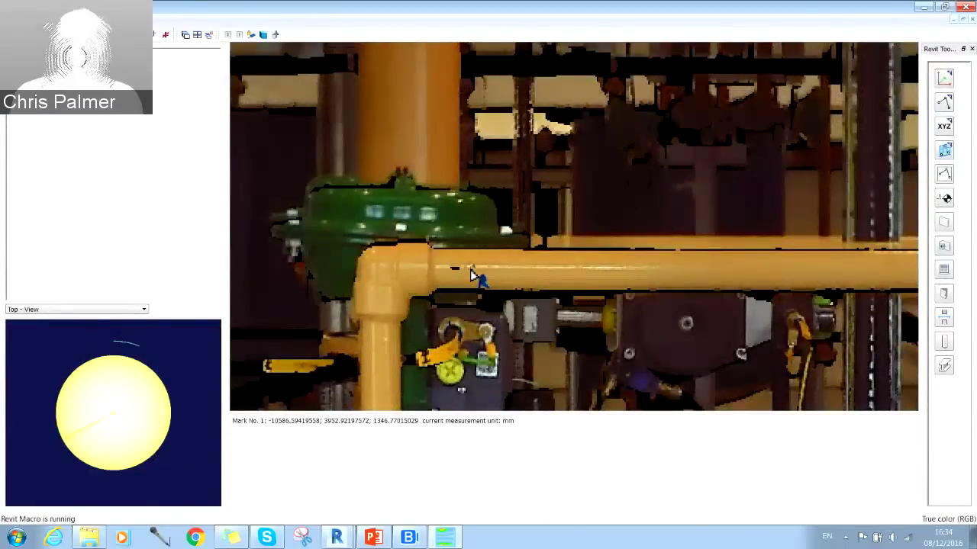
{"action": "scroll", "coordinate": [470, 269], "scroll_direction": "down", "scroll_amount": 4}
{"action": "scroll", "coordinate": [751, 273], "scroll_direction": "up", "scroll_amount": 3}
{"action": "left_click", "coordinate": [743, 269]}
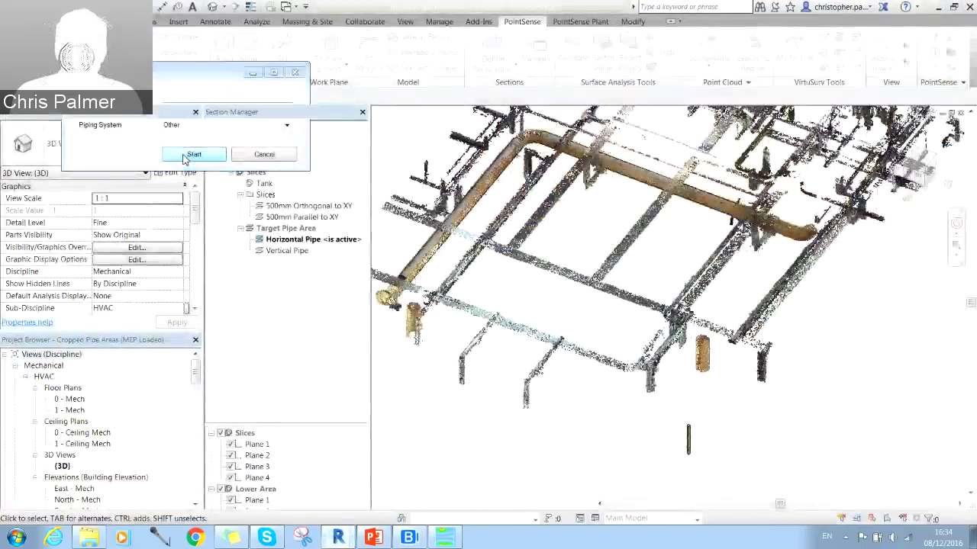
Step: Start pipe fitting with the piping system Other and pick both ends of the thin horizontal orange pipe in the VirtuSurv scan
{"action": "left_click", "coordinate": [192, 155]}
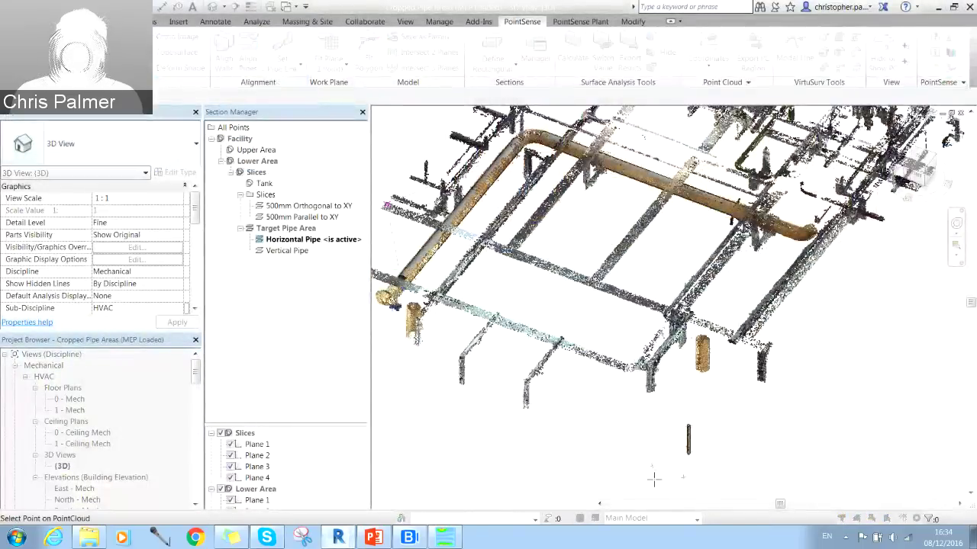
{"action": "left_click", "coordinate": [445, 538]}
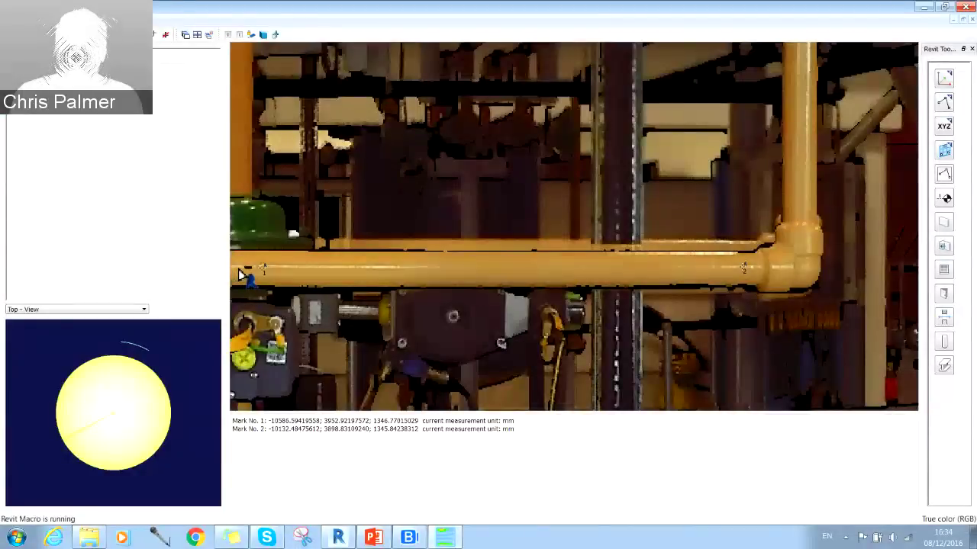
{"action": "left_click", "coordinate": [738, 274]}
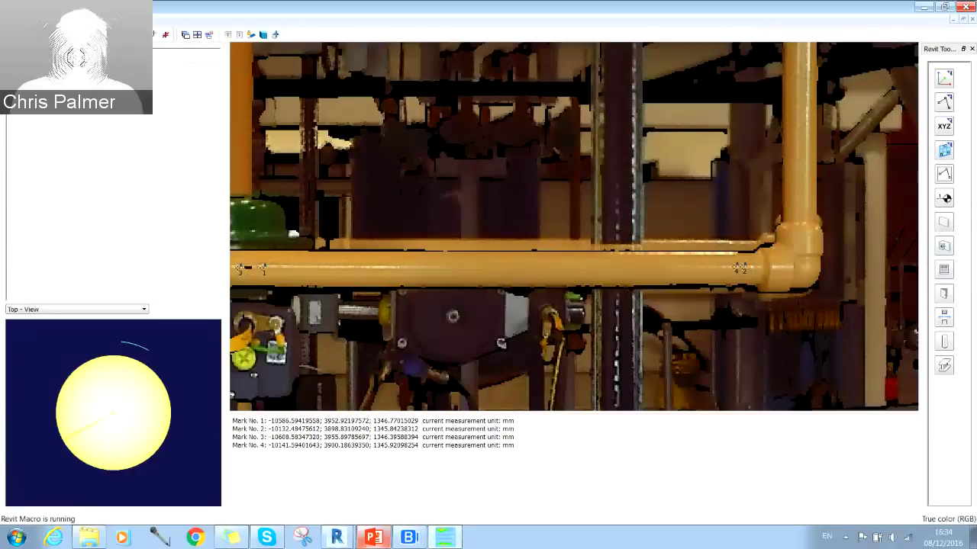
{"action": "left_click", "coordinate": [343, 541]}
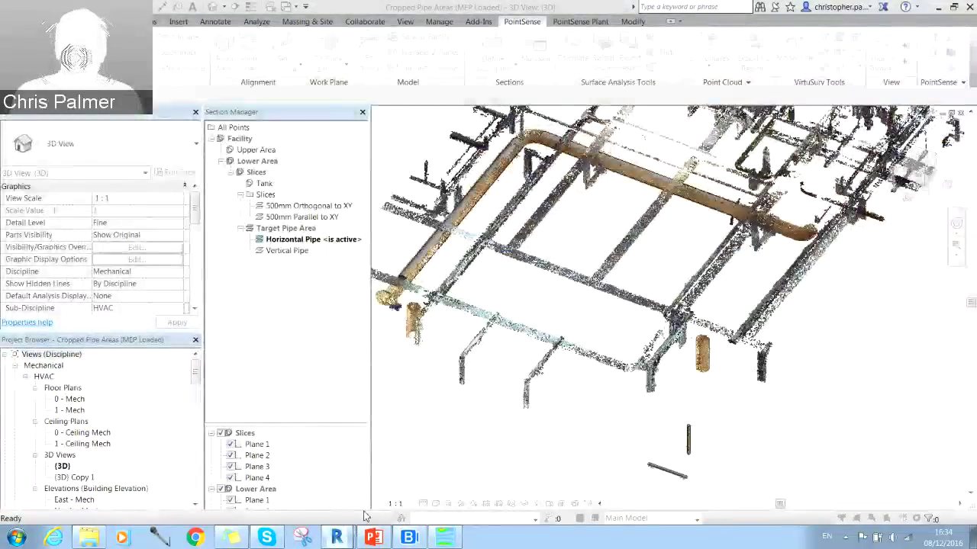
Step: Insert the uninsulated 35 mm Standard Copper EN 1057 R290 pipe at the thin horizontal run and end pipe fitting
{"action": "left_click_drag", "start_coordinate": [402, 90], "coordinate": [275, 60]}
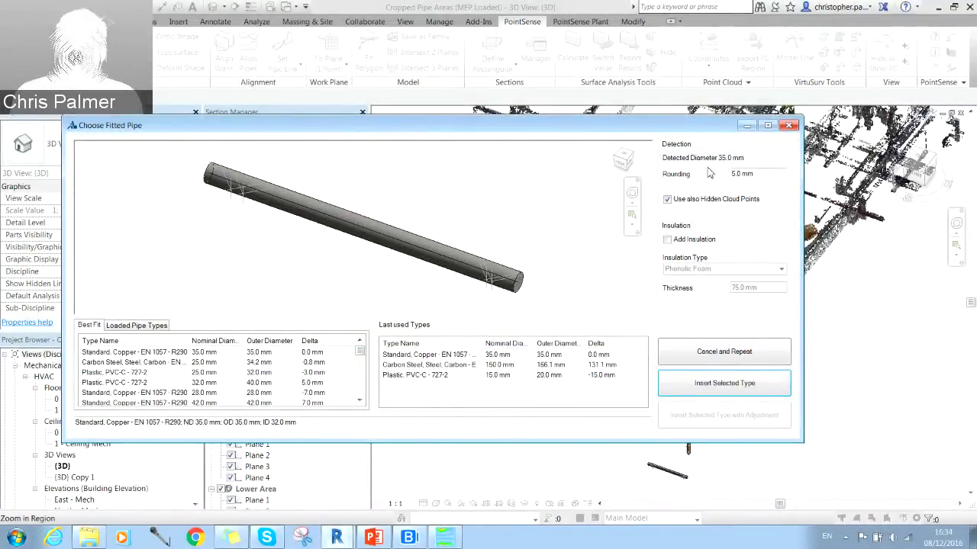
{"action": "left_click", "coordinate": [402, 357]}
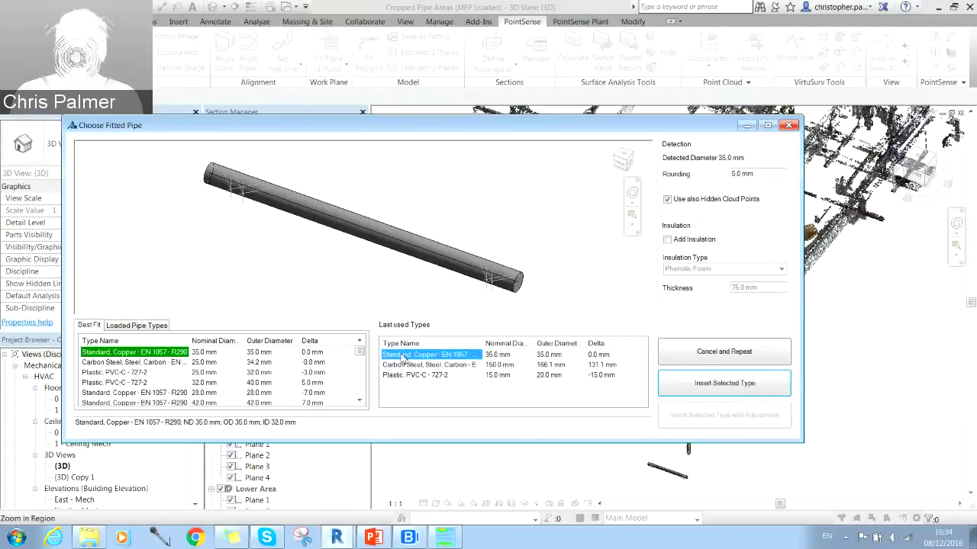
{"action": "left_click", "coordinate": [717, 385]}
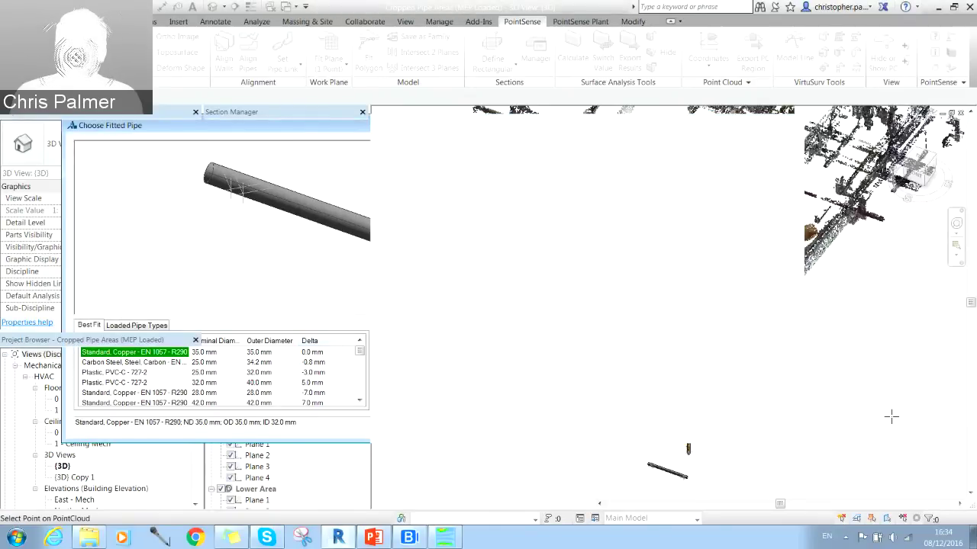
{"action": "left_click", "coordinate": [750, 425]}
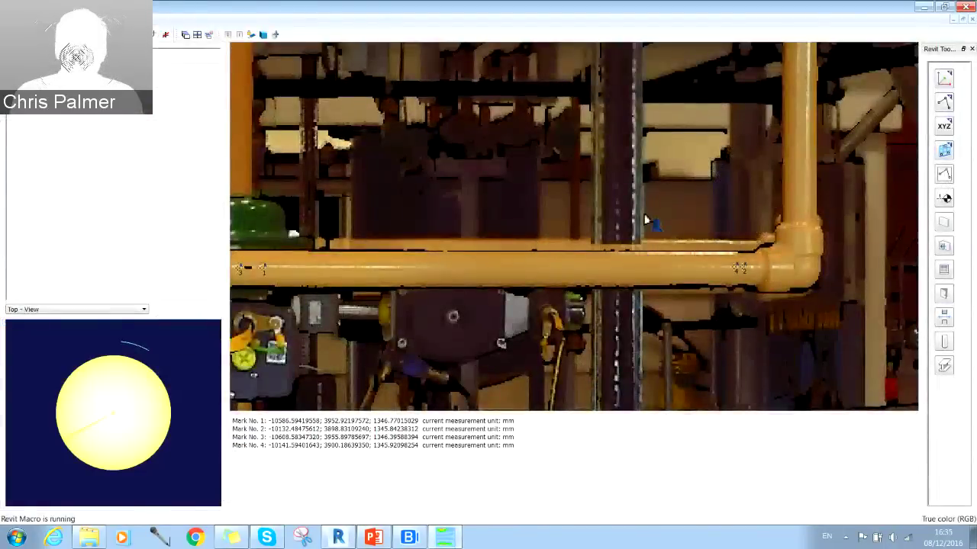
Step: Fit a pipe to two points on the thin overhead orange pipe in the panoramic scan and insert the 35 mm Standard Copper pipe
{"action": "left_click", "coordinate": [333, 538]}
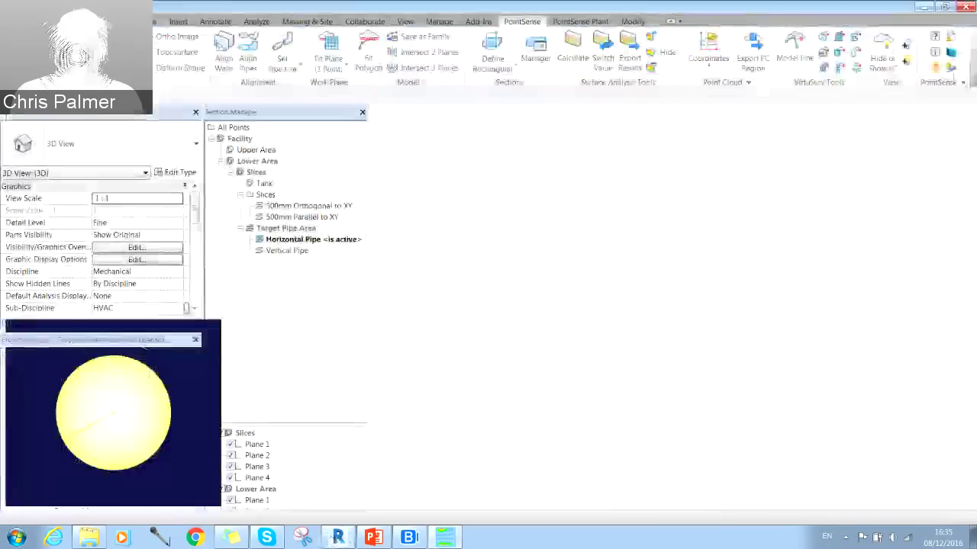
{"action": "left_click", "coordinate": [342, 539]}
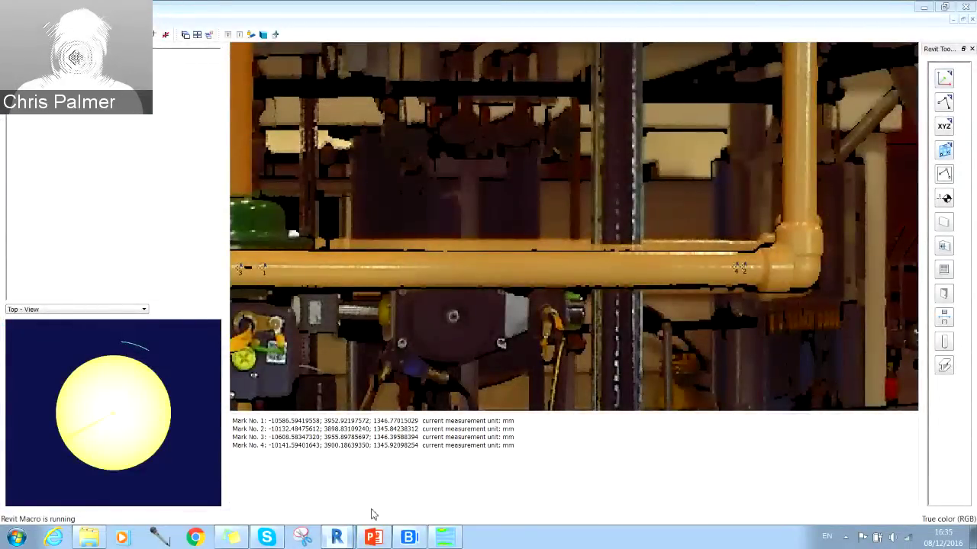
{"action": "left_click", "coordinate": [336, 537]}
{"action": "left_click", "coordinate": [192, 155]}
{"action": "left_click", "coordinate": [445, 537]}
{"action": "scroll", "coordinate": [637, 282], "scroll_direction": "up", "scroll_amount": 5}
{"action": "middle_click_drag", "start_coordinate": [689, 166], "coordinate": [601, 194]}
{"action": "scroll", "coordinate": [637, 282], "scroll_direction": "down", "scroll_amount": 5}
{"action": "scroll", "coordinate": [602, 193], "scroll_direction": "up", "scroll_amount": 4}
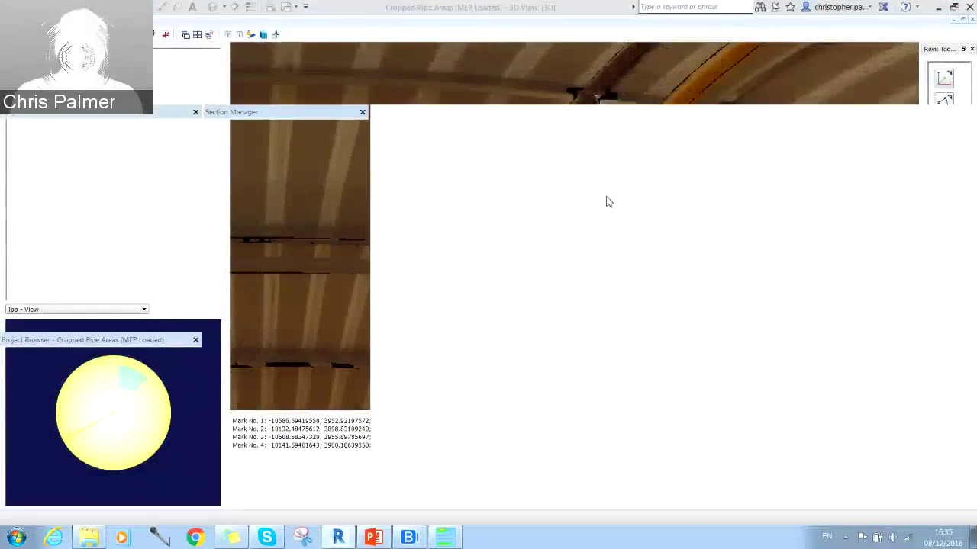
{"action": "middle_click_drag", "start_coordinate": [722, 183], "coordinate": [795, 179]}
{"action": "scroll", "coordinate": [635, 246], "scroll_direction": "down", "scroll_amount": 5}
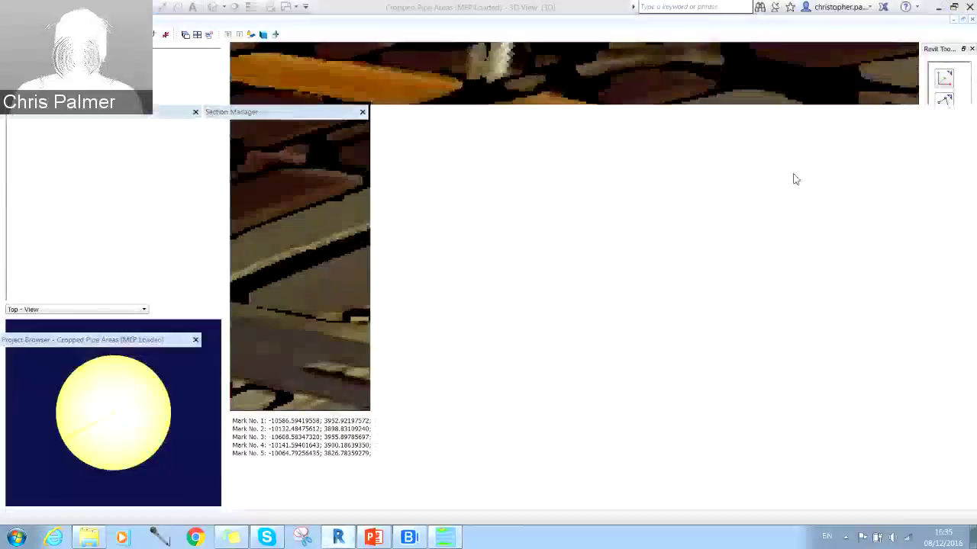
{"action": "left_click", "coordinate": [795, 179]}
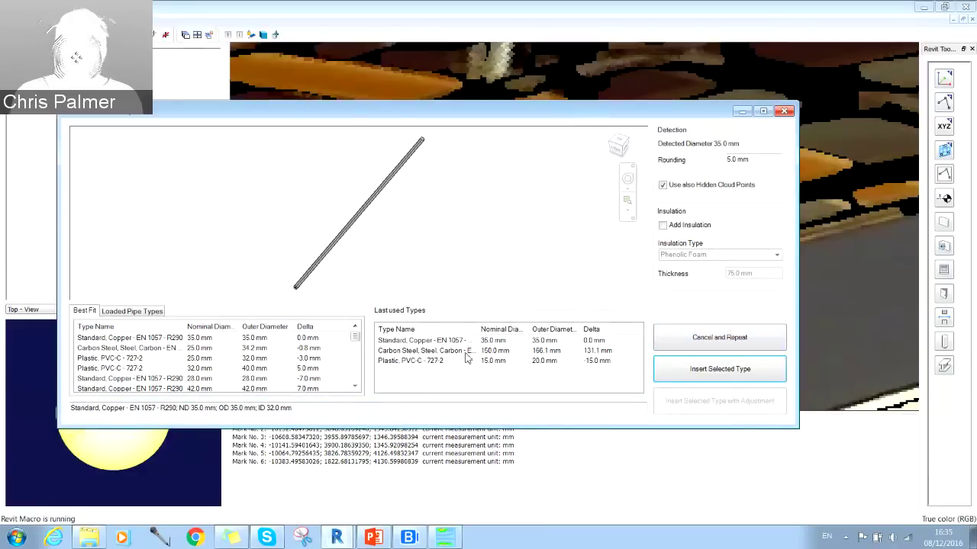
{"action": "left_click", "coordinate": [719, 369]}
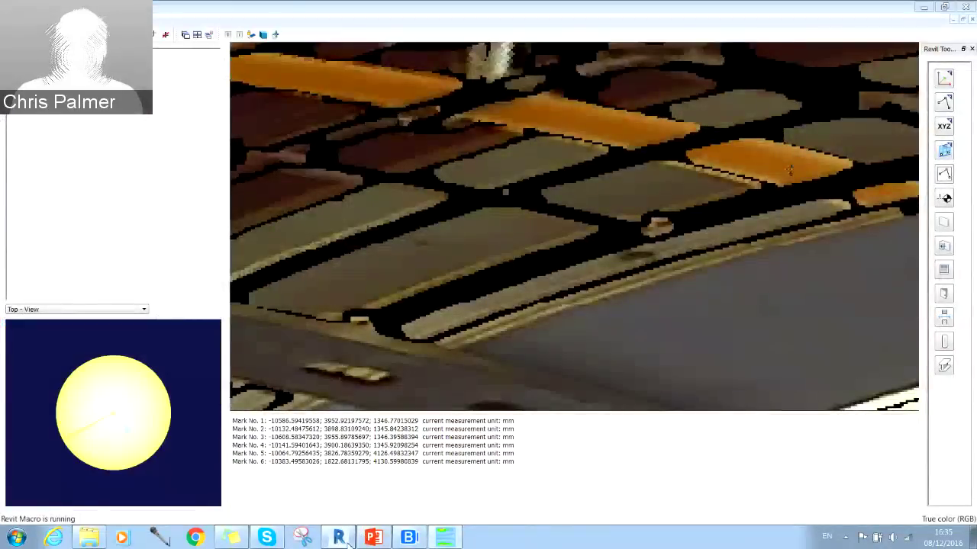
Step: Examine the position of the newly inserted overhead and lower horizontal pipes against the point cloud in Revit
{"action": "left_click", "coordinate": [340, 537]}
{"action": "scroll", "coordinate": [556, 272], "scroll_direction": "down", "scroll_amount": 3}
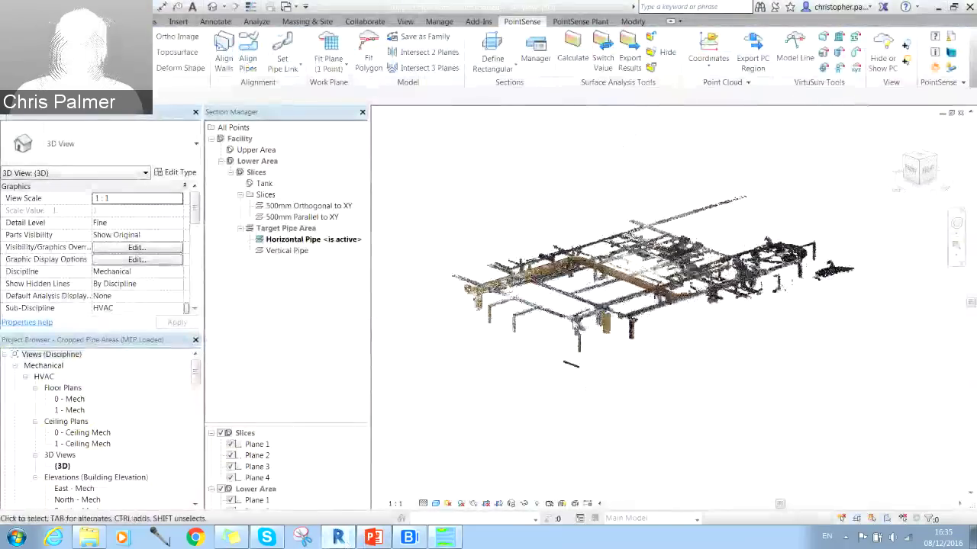
{"action": "scroll", "coordinate": [548, 313], "scroll_direction": "up", "scroll_amount": 4}
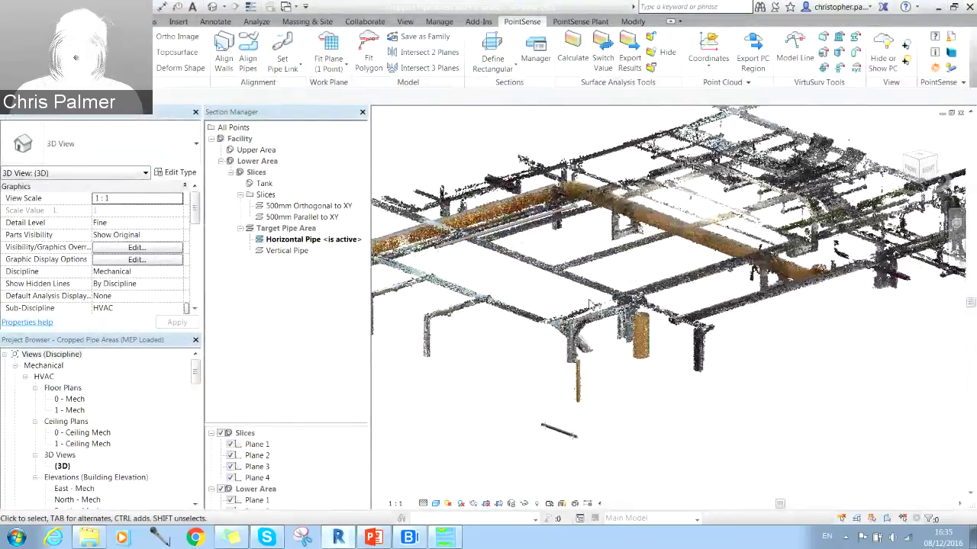
{"action": "middle_click_drag", "start_coordinate": [615, 358], "coordinate": [733, 396], "text": "shift"}
{"action": "middle_click_drag", "start_coordinate": [583, 295], "coordinate": [602, 323]}
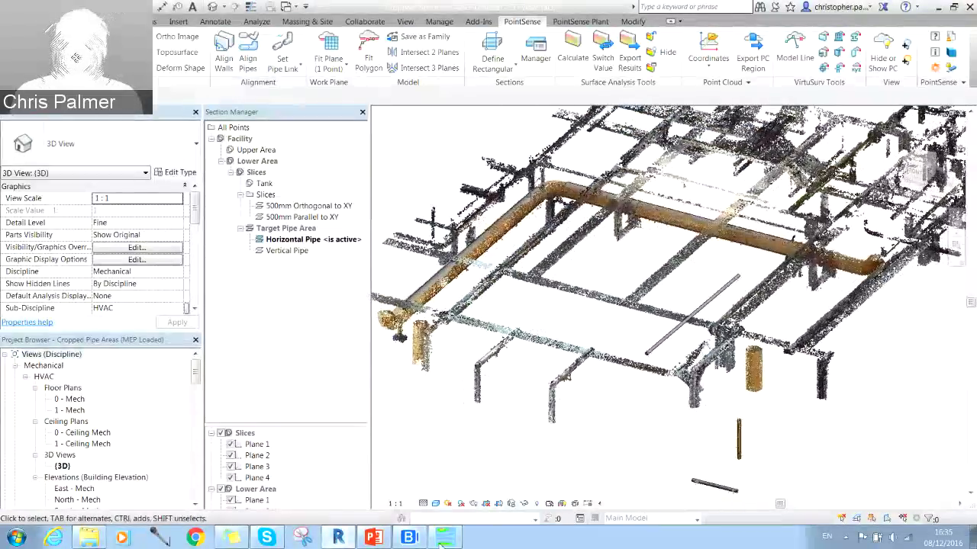
{"action": "left_click", "coordinate": [444, 538]}
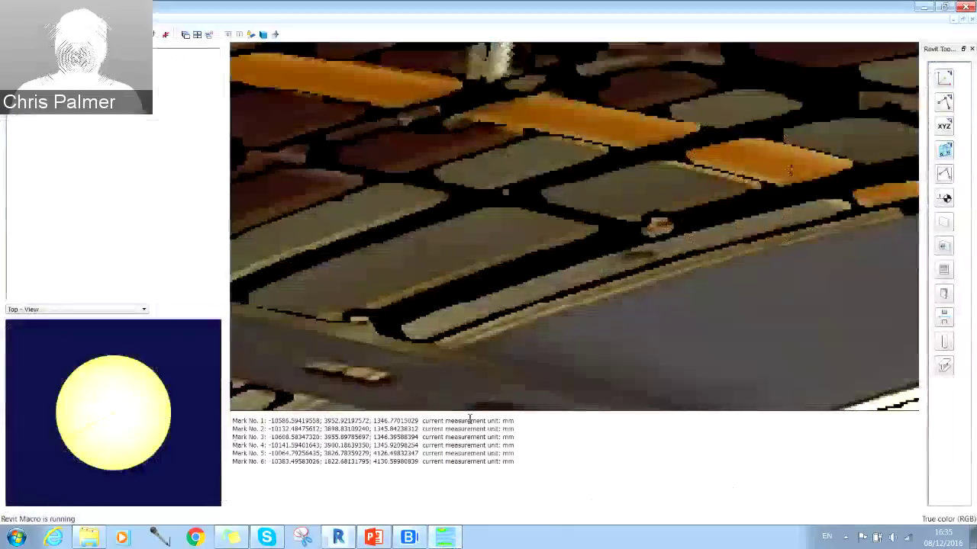
{"action": "left_click", "coordinate": [338, 538]}
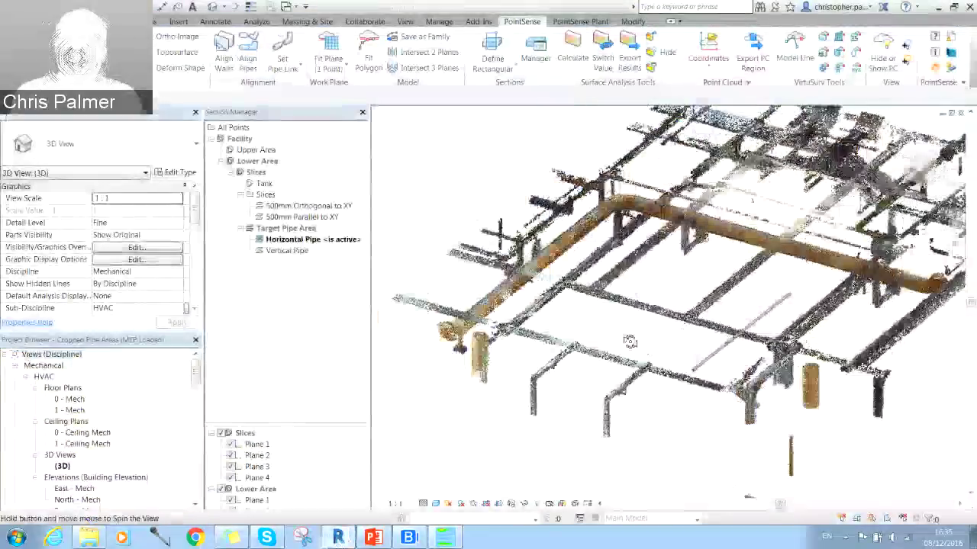
{"action": "scroll", "coordinate": [554, 356], "scroll_direction": "down", "scroll_amount": 2}
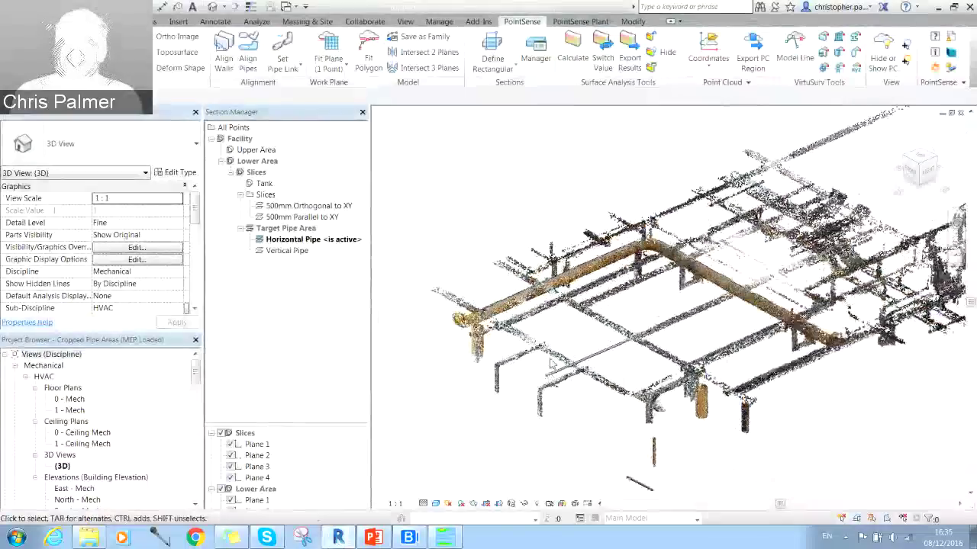
Step: Fit a pipe to two points on the outer vertical leg of the tall orange pipe loop in the VirtuSurv scan
{"action": "left_click", "coordinate": [444, 537]}
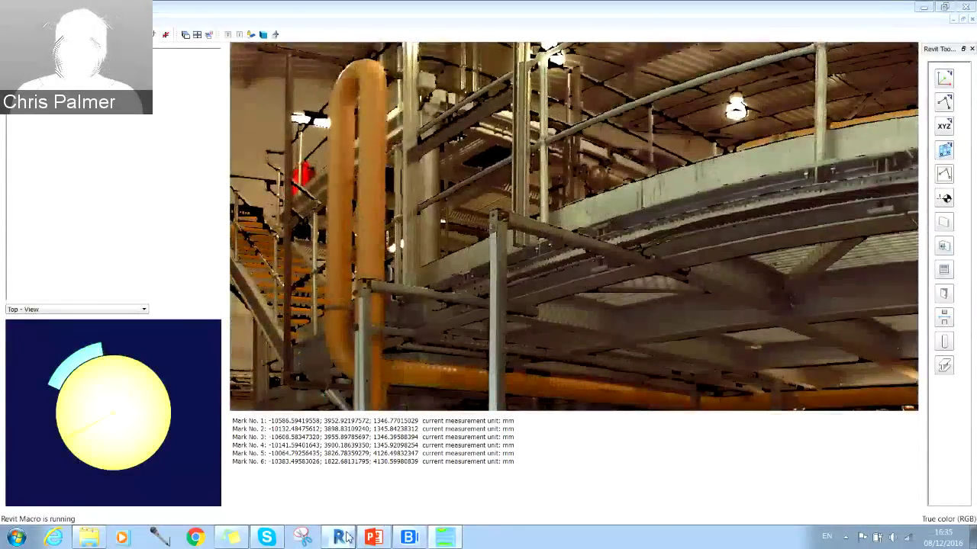
{"action": "left_click", "coordinate": [345, 537]}
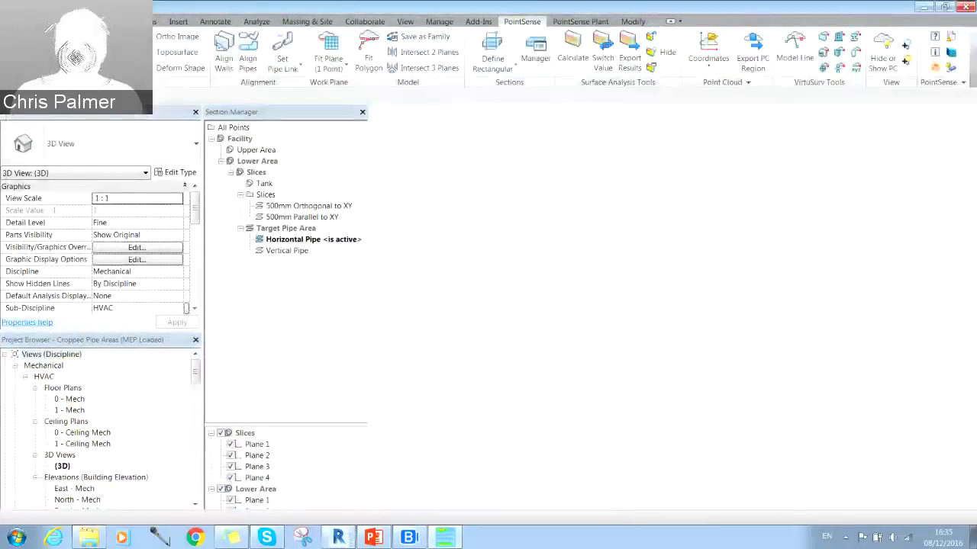
{"action": "left_click", "coordinate": [347, 539]}
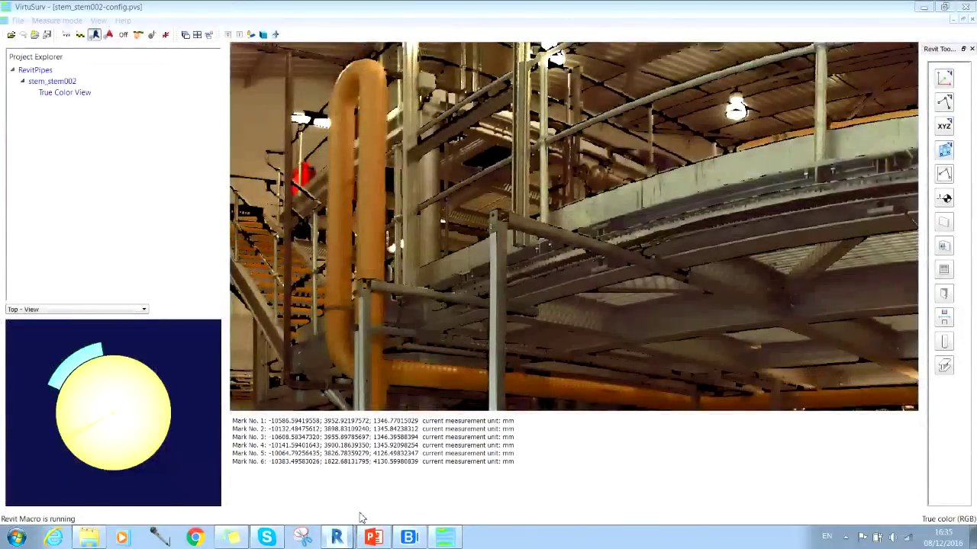
{"action": "left_click", "coordinate": [337, 537]}
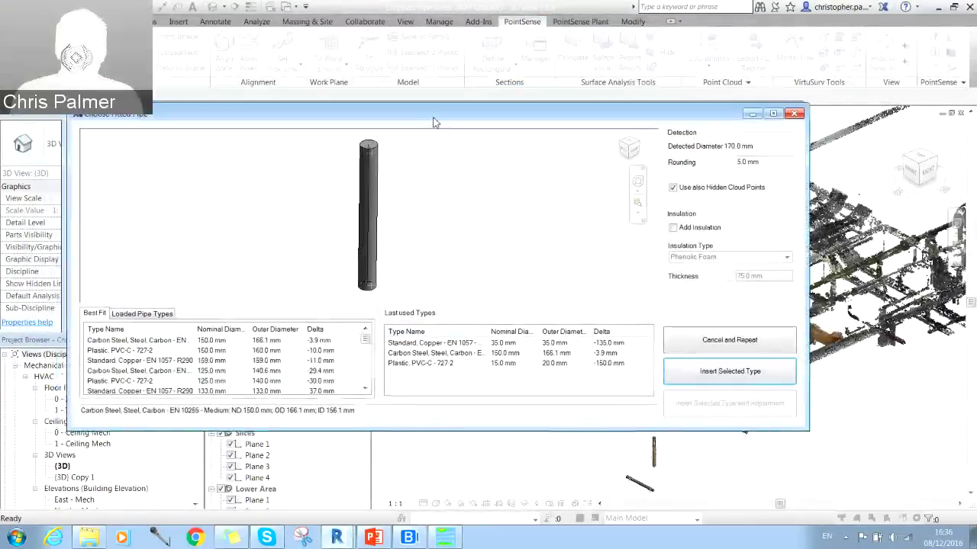
Step: Insert the uninsulated 150 mm Carbon Steel EN 10255 Medium pipe and close VirtuSurv without saving the project changes
{"action": "left_click_drag", "start_coordinate": [599, 181], "coordinate": [509, 143]}
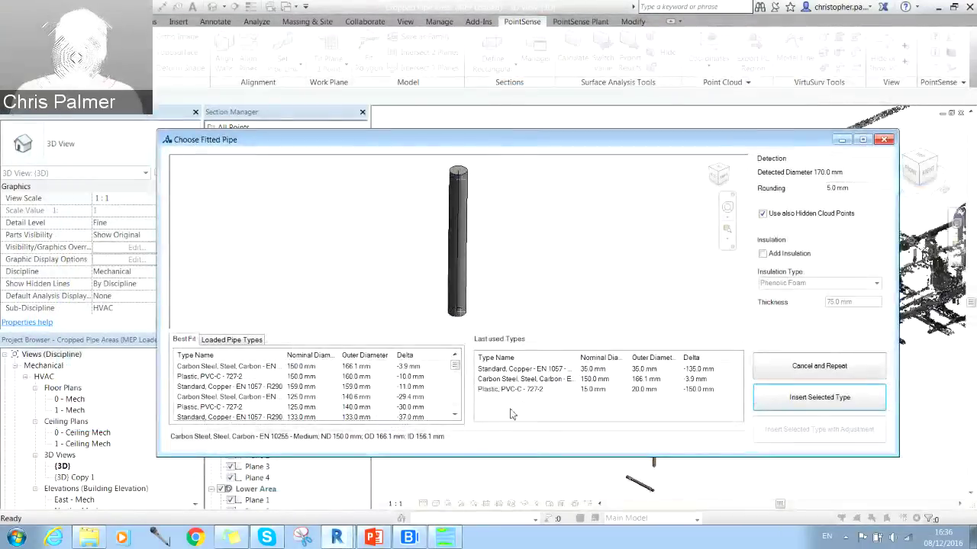
{"action": "left_click", "coordinate": [518, 380]}
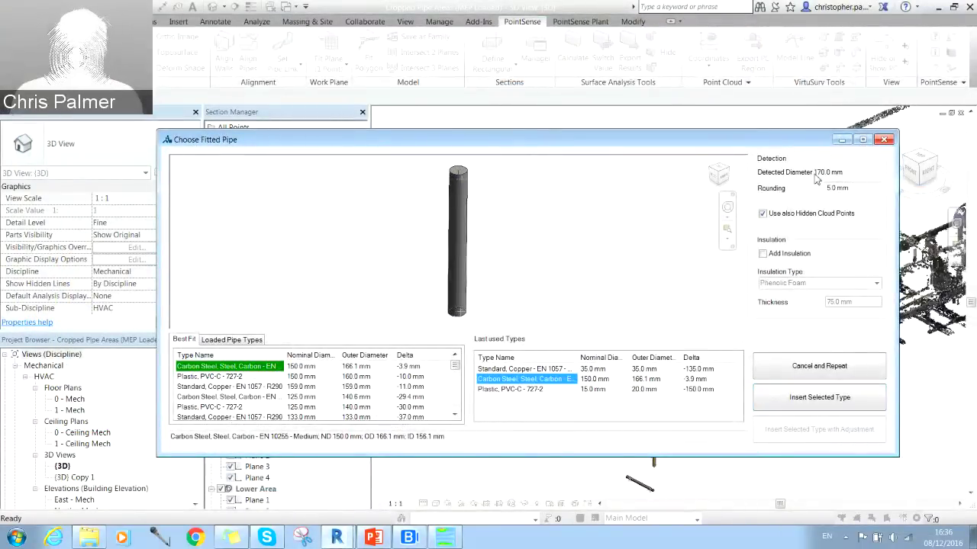
{"action": "left_click", "coordinate": [784, 399]}
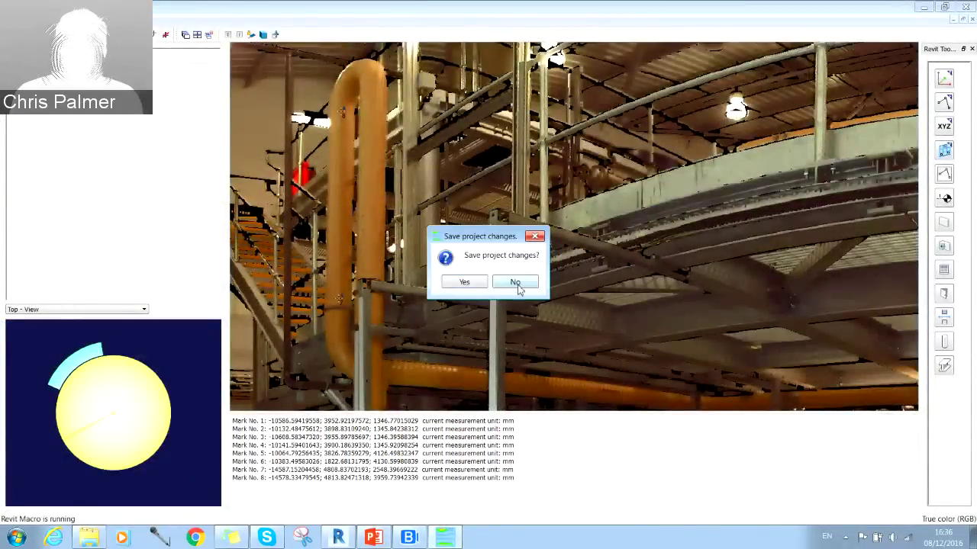
{"action": "left_click", "coordinate": [516, 283]}
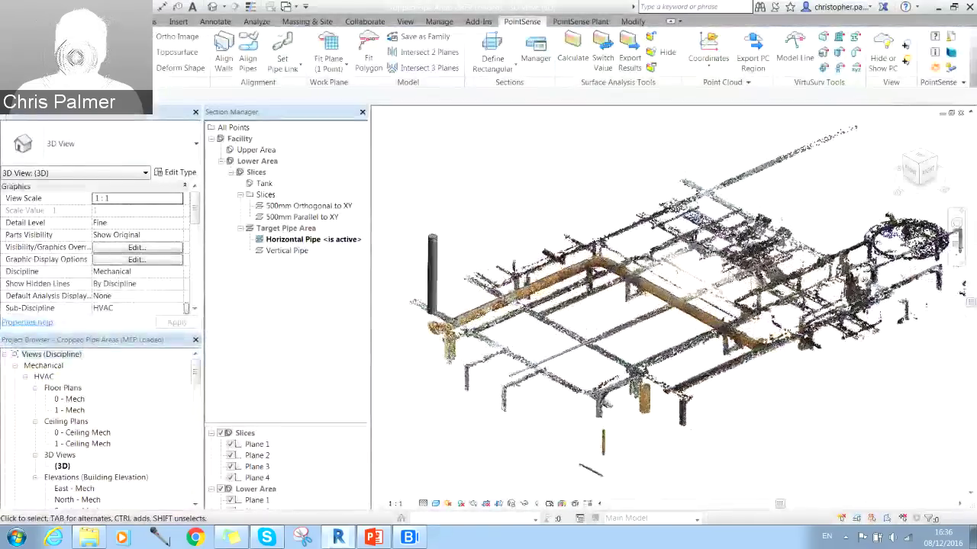
Step: Hide the point cloud and start a pipe fitting between the facing ends of the two large horizontal Carbon Steel pipes
{"action": "left_click", "coordinate": [881, 62]}
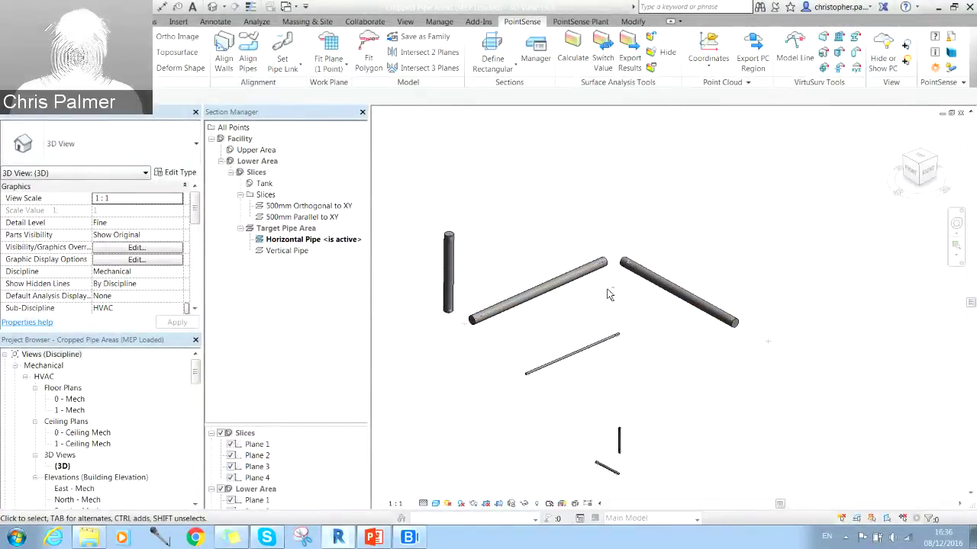
{"action": "middle_click_drag", "start_coordinate": [609, 295], "coordinate": [627, 319], "text": "shift"}
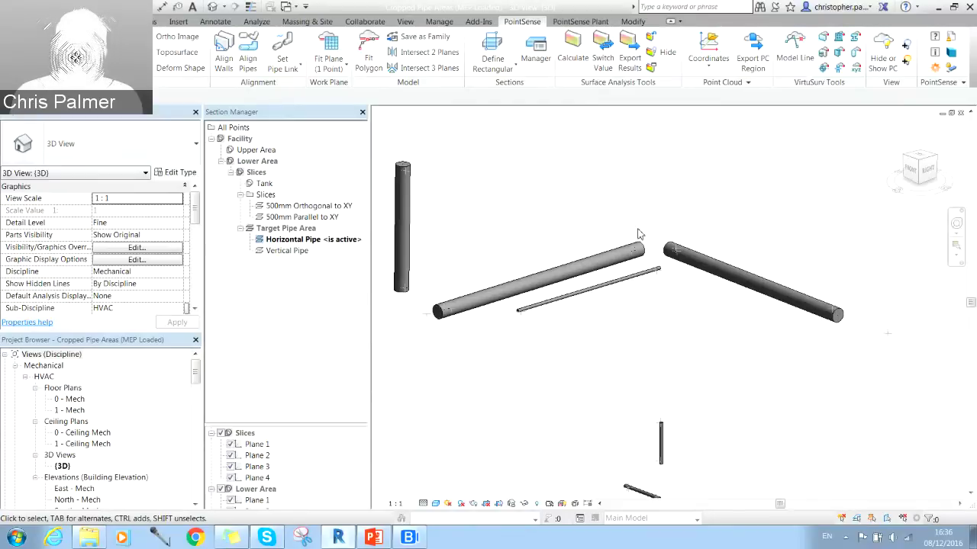
{"action": "middle_click_drag", "start_coordinate": [518, 363], "coordinate": [675, 310], "text": "shift"}
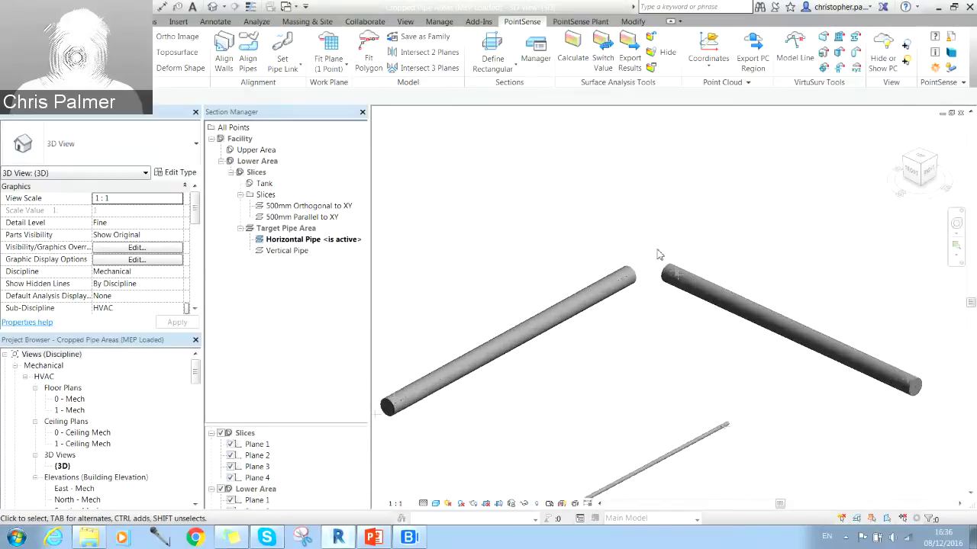
{"action": "scroll", "coordinate": [664, 297], "scroll_direction": "up", "scroll_amount": 5}
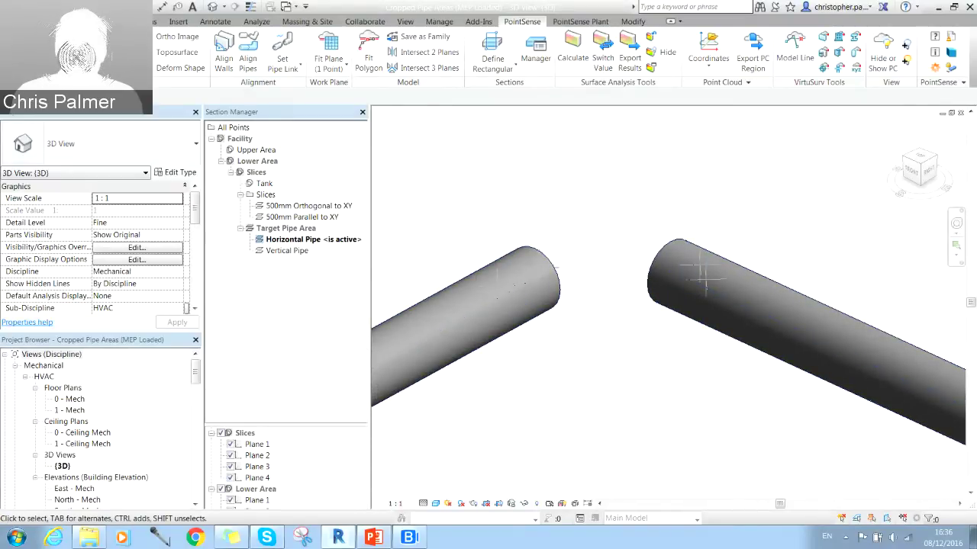
{"action": "left_click", "coordinate": [180, 67]}
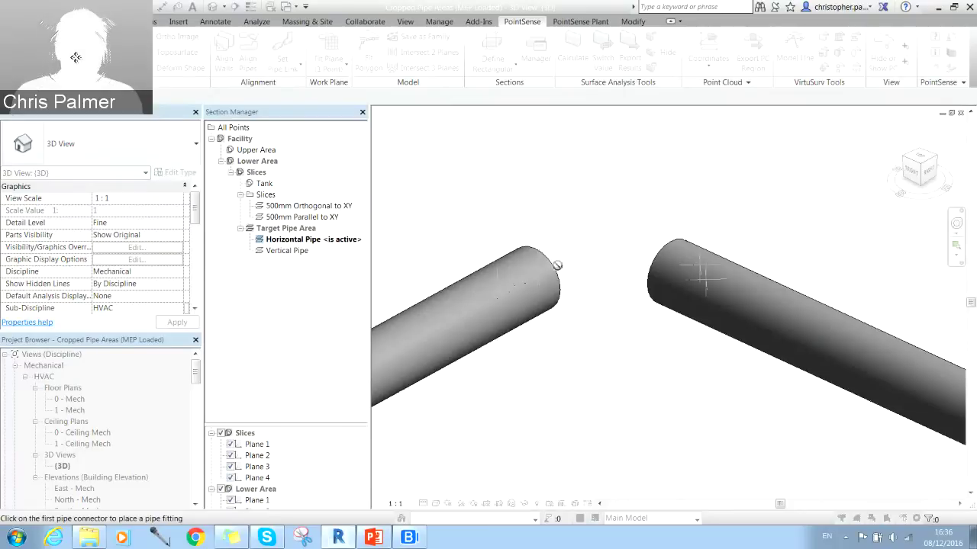
{"action": "left_click", "coordinate": [551, 276]}
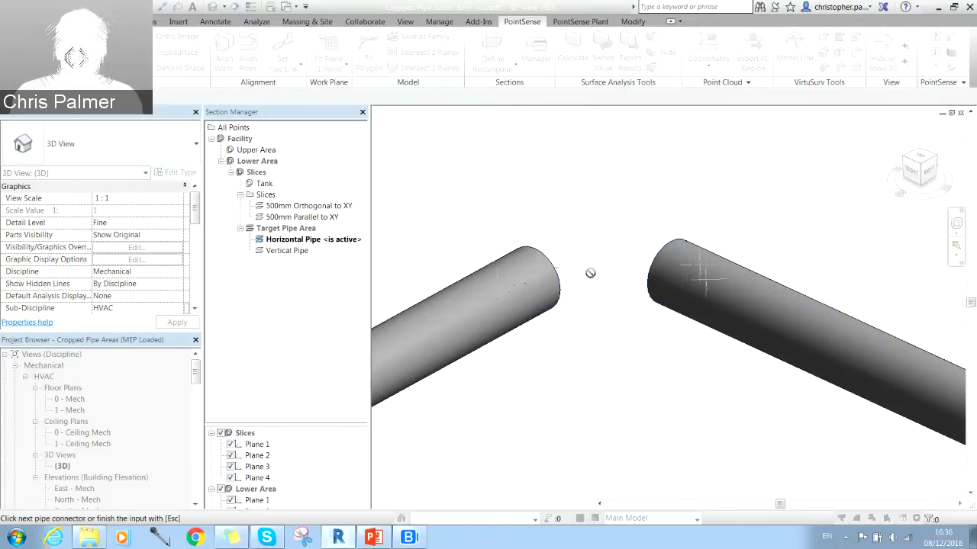
{"action": "key", "text": "Escape"}
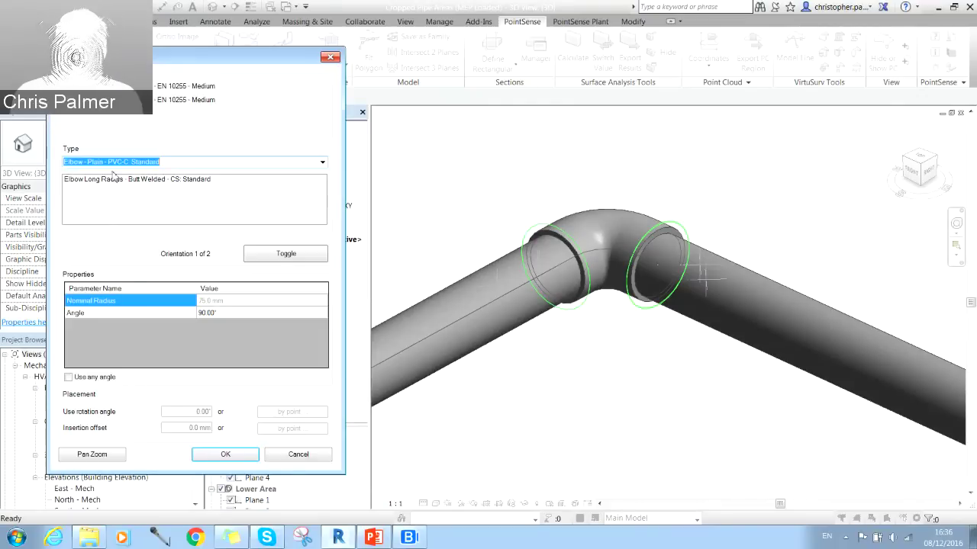
Step: Preview successive elbow and bend types at the pipe corner, through the threaded, butt-welded and flanged families up to Elbow Round Base - Flanged - CS - PN 25
{"action": "left_click", "coordinate": [323, 163]}
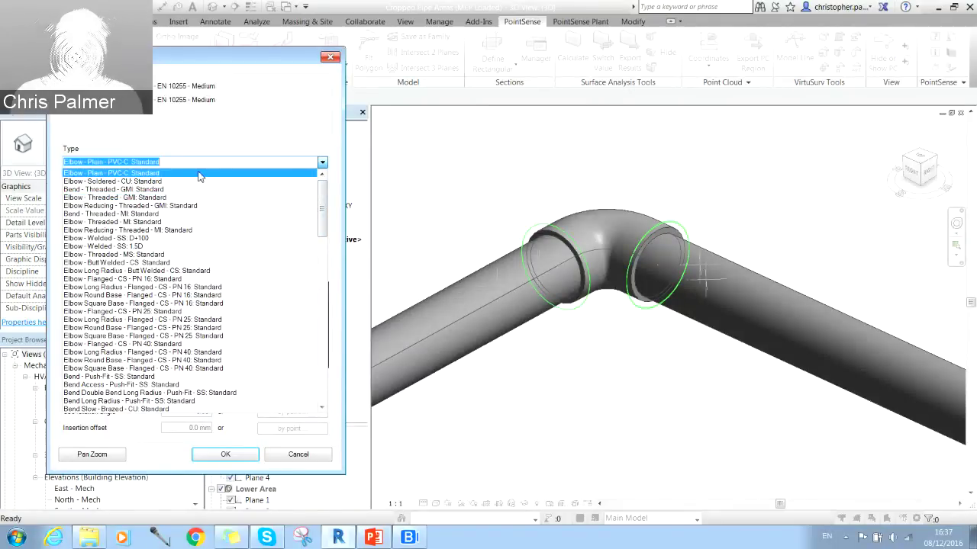
{"action": "key", "text": "Down"}
{"action": "key", "text": "Down"}
{"action": "key", "text": "Down"}
{"action": "key", "text": "Down"}
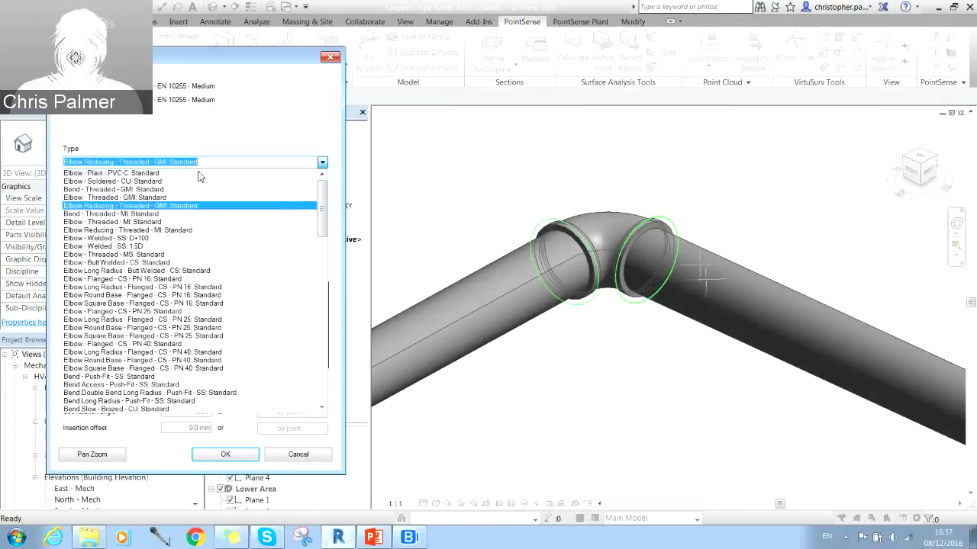
{"action": "key", "text": "Down"}
{"action": "key", "text": "Down"}
{"action": "key", "text": "Down"}
{"action": "key", "text": "Down"}
{"action": "key", "text": "Down"}
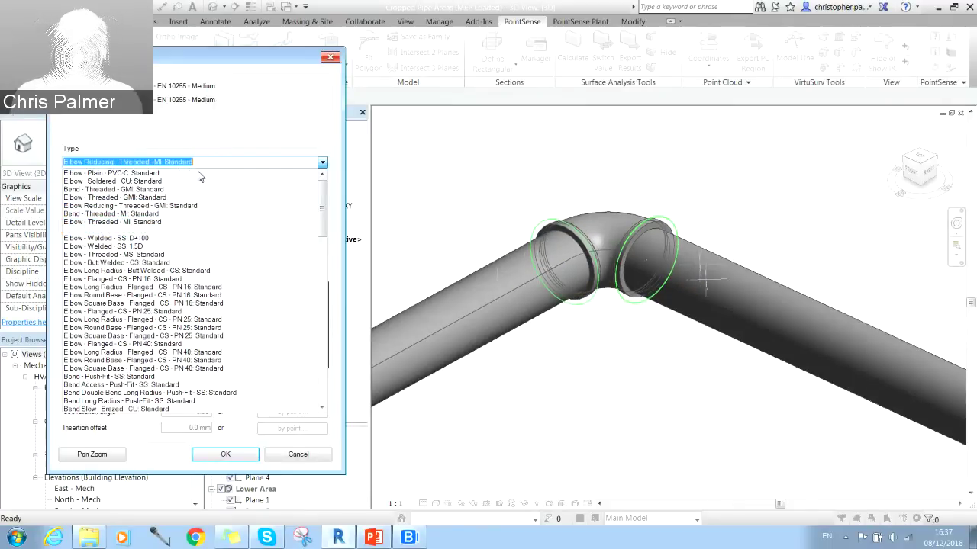
{"action": "key", "text": "Down"}
{"action": "key", "text": "Down"}
{"action": "key", "text": "Down"}
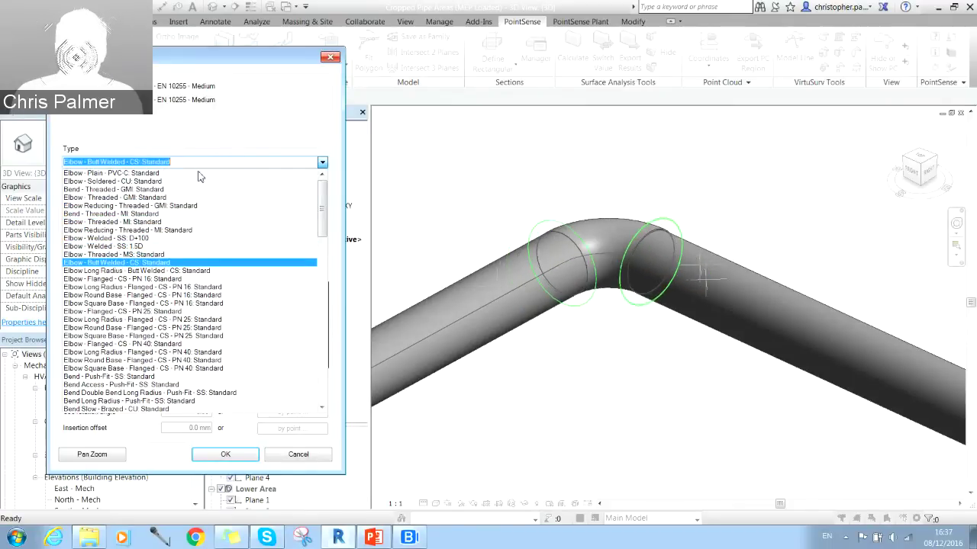
{"action": "key", "text": "Up"}
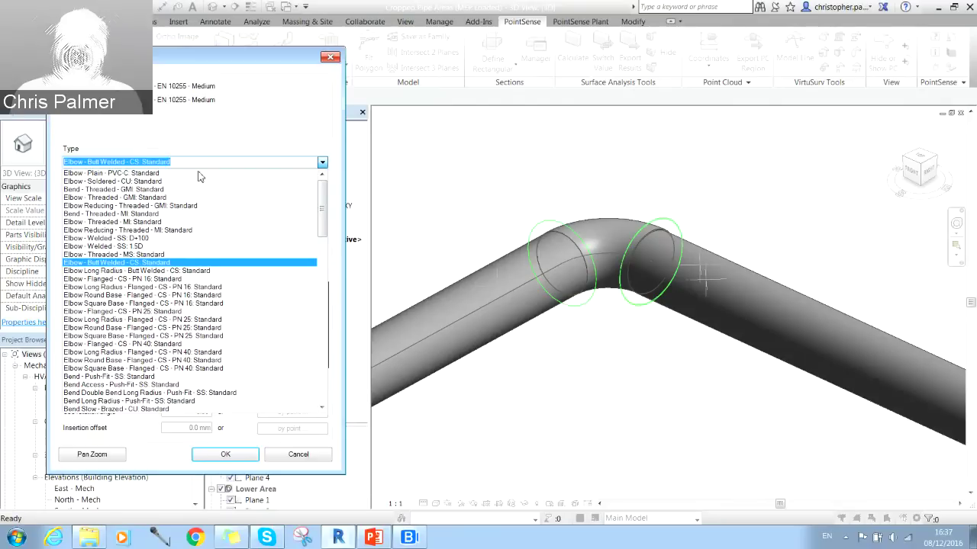
{"action": "key", "text": "Down"}
{"action": "key", "text": "Down"}
{"action": "key", "text": "Down"}
{"action": "key", "text": "Down"}
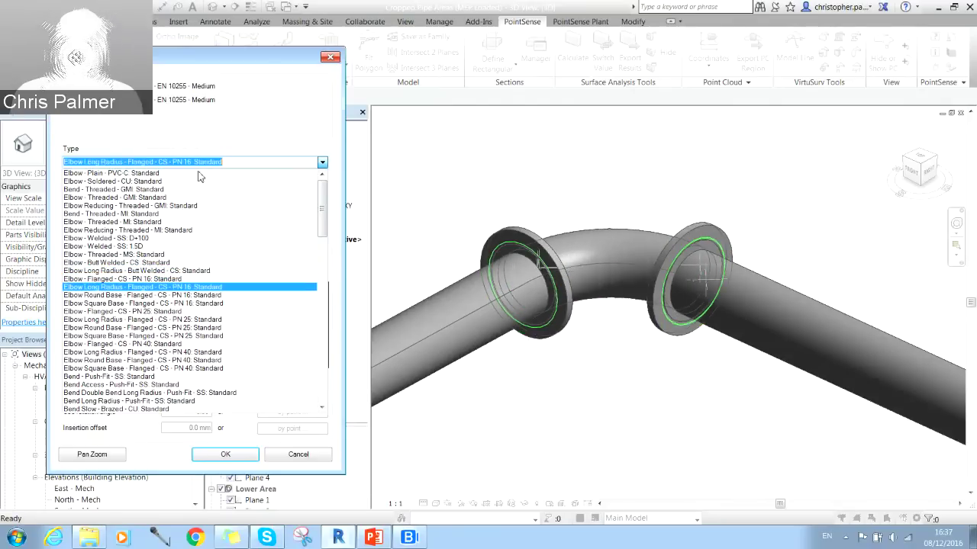
{"action": "key", "text": "Down"}
{"action": "key", "text": "Down"}
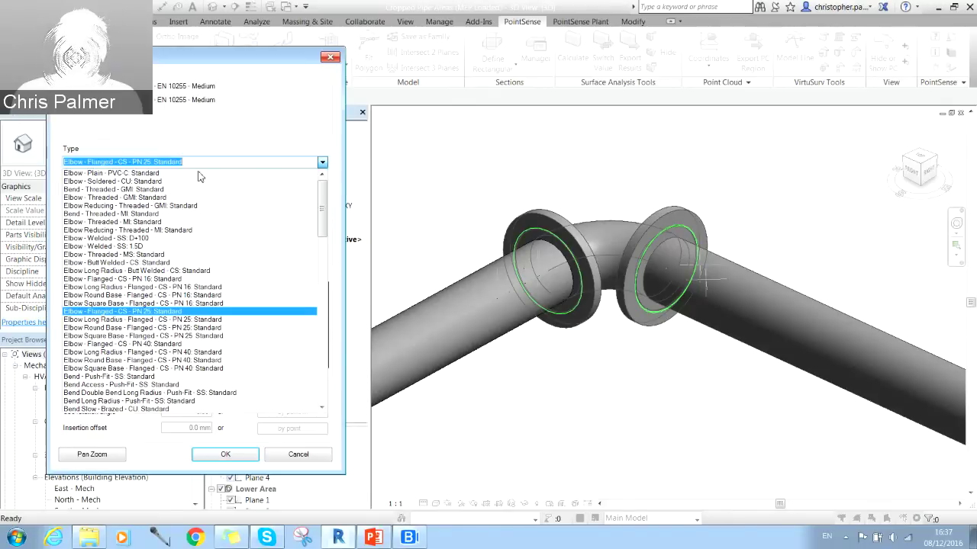
{"action": "key", "text": "Down"}
{"action": "key", "text": "Down"}
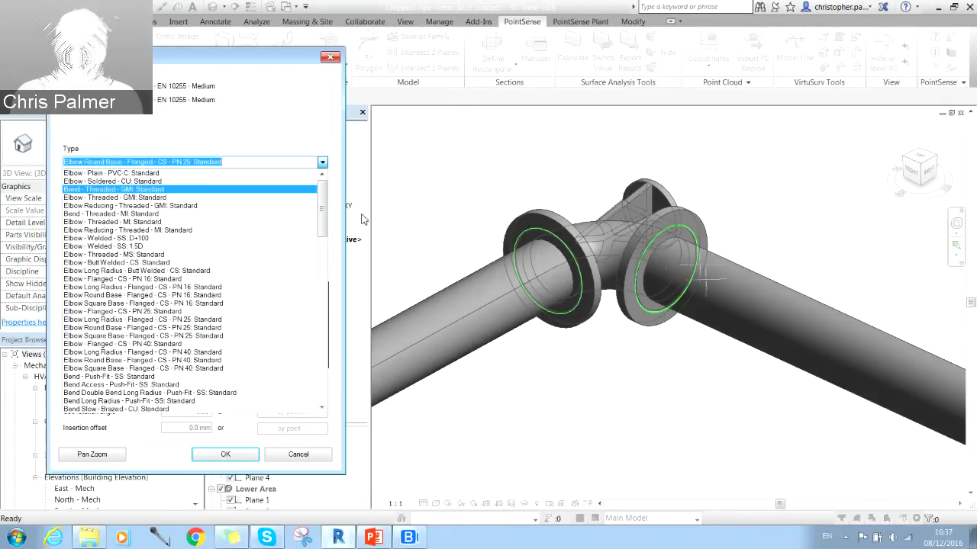
Step: Try the Tee Pitcher Branch Reduced - Threaded - GMI: Standard fitting at the corner and cycle through its four orientations
{"action": "scroll", "coordinate": [321, 222], "scroll_direction": "down", "scroll_amount": 10}
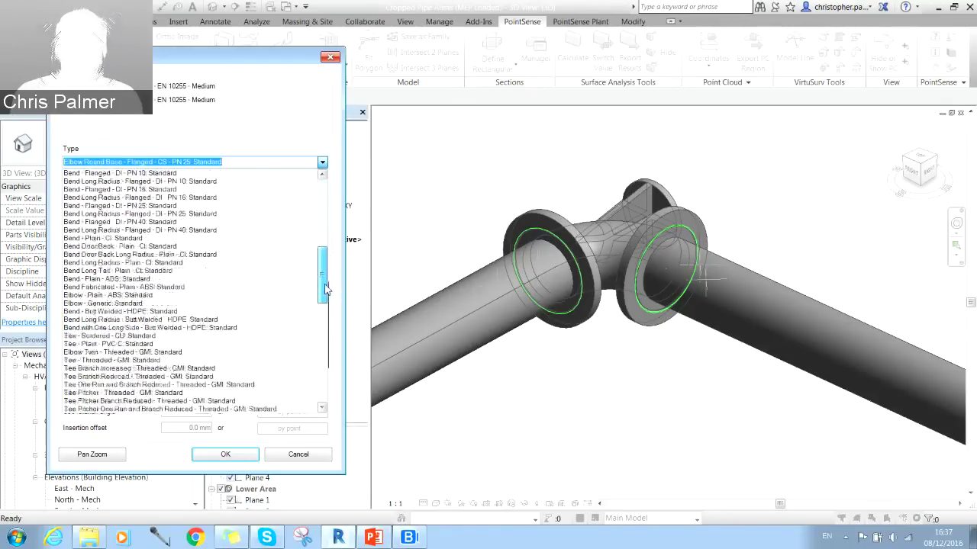
{"action": "left_click", "coordinate": [138, 352]}
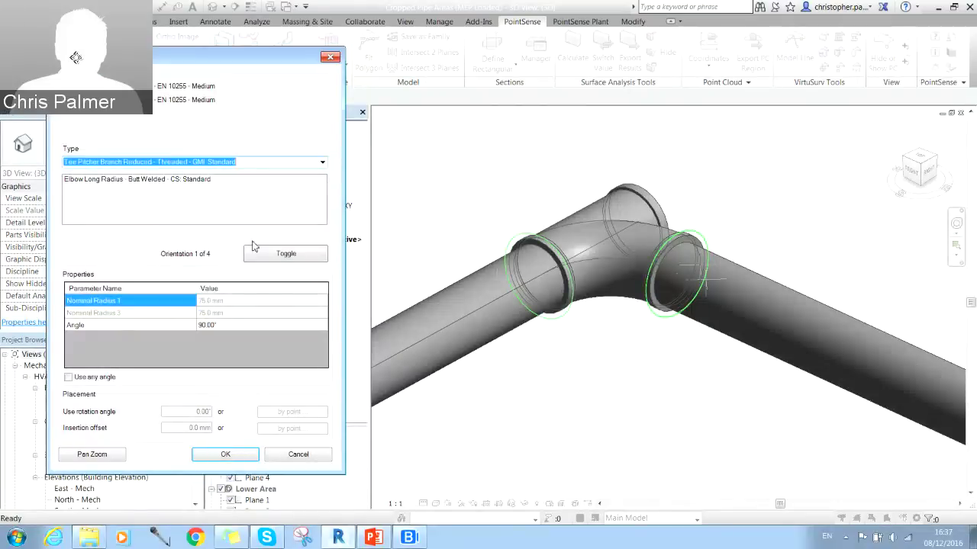
{"action": "left_click", "coordinate": [282, 256]}
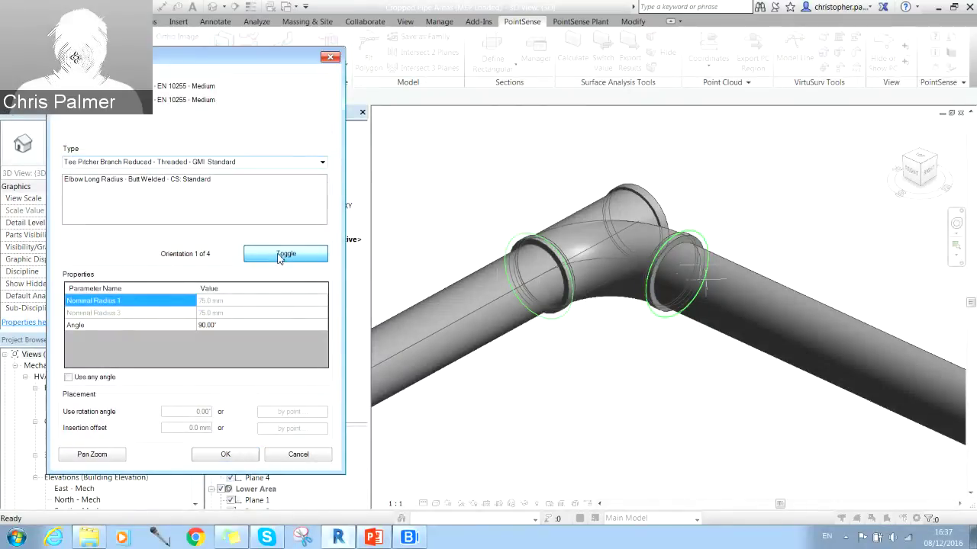
{"action": "left_click", "coordinate": [284, 257]}
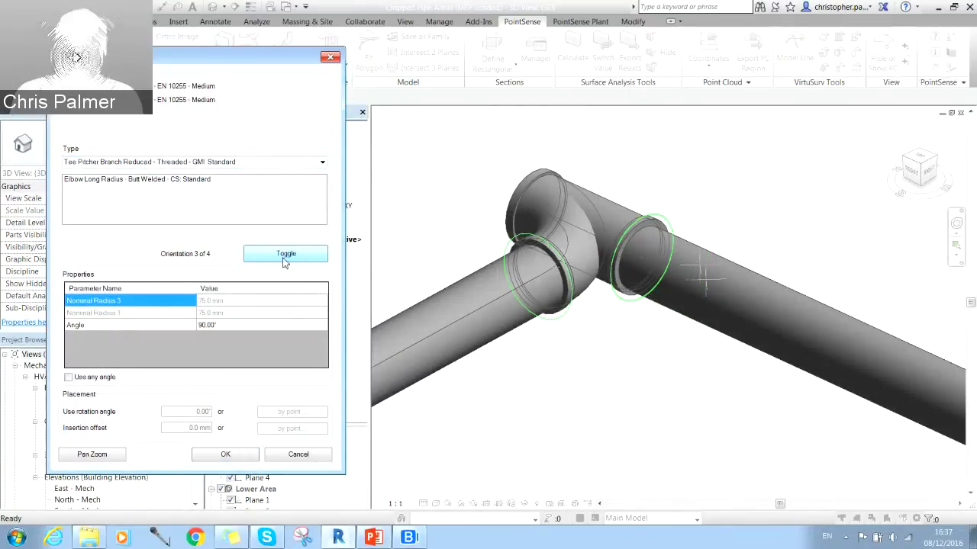
{"action": "left_click", "coordinate": [284, 259]}
{"action": "left_click", "coordinate": [283, 260]}
{"action": "left_click", "coordinate": [280, 259]}
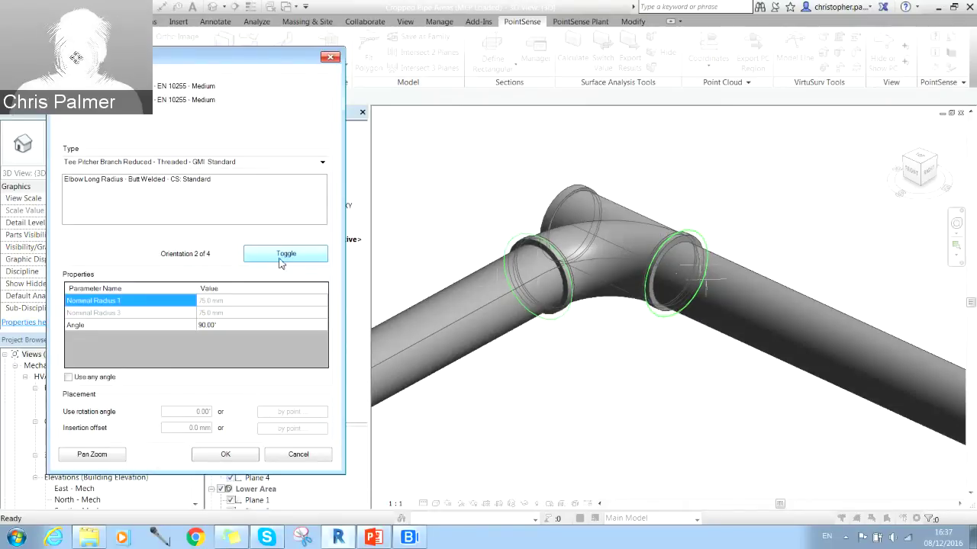
{"action": "left_click", "coordinate": [280, 260]}
{"action": "left_click", "coordinate": [279, 260]}
{"action": "left_click", "coordinate": [278, 260]}
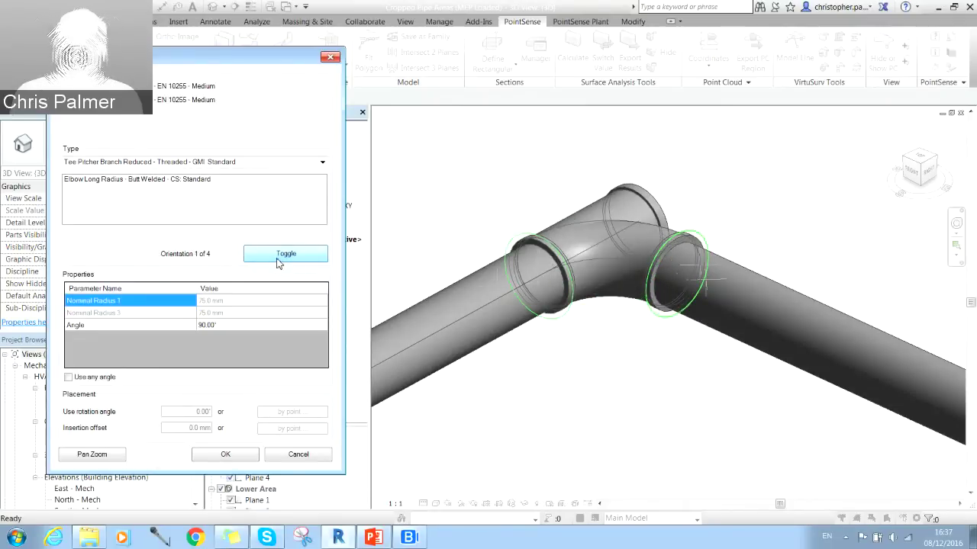
{"action": "left_click", "coordinate": [280, 261]}
{"action": "left_click", "coordinate": [280, 260]}
{"action": "left_click", "coordinate": [280, 261]}
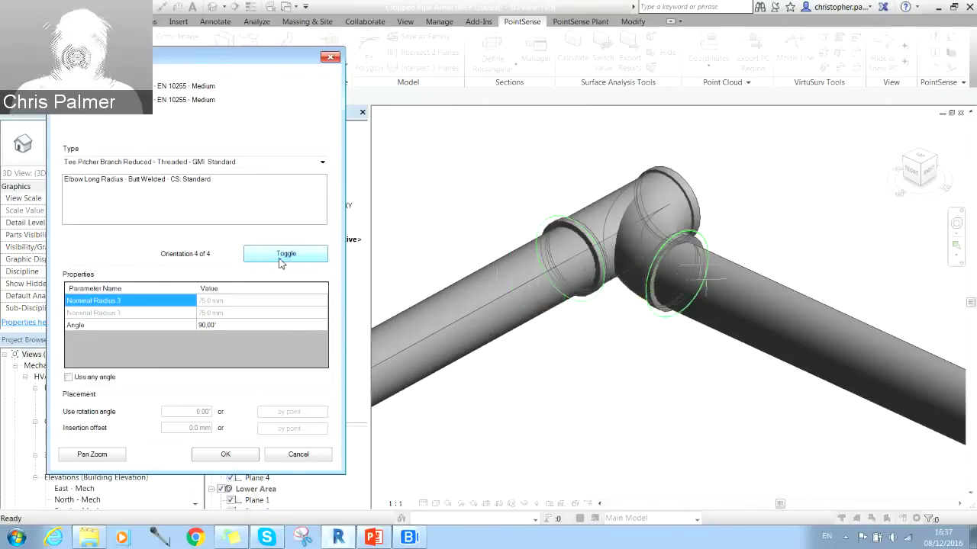
{"action": "left_click", "coordinate": [280, 261]}
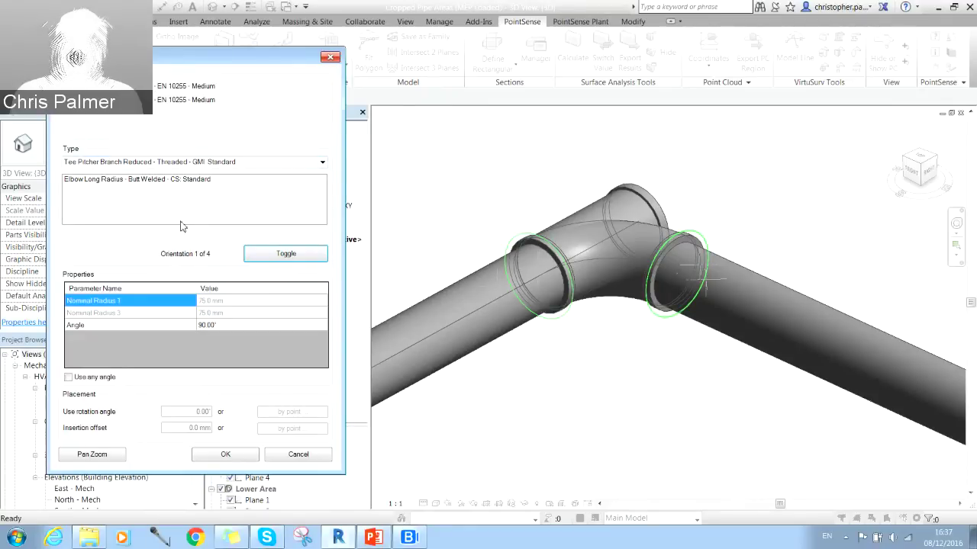
Step: Join the two horizontal pipes with the Elbow Long Radius - Butt Welded - CS: Standard fitting, allowing any angle, after checking its preview from another side
{"action": "left_click", "coordinate": [98, 182]}
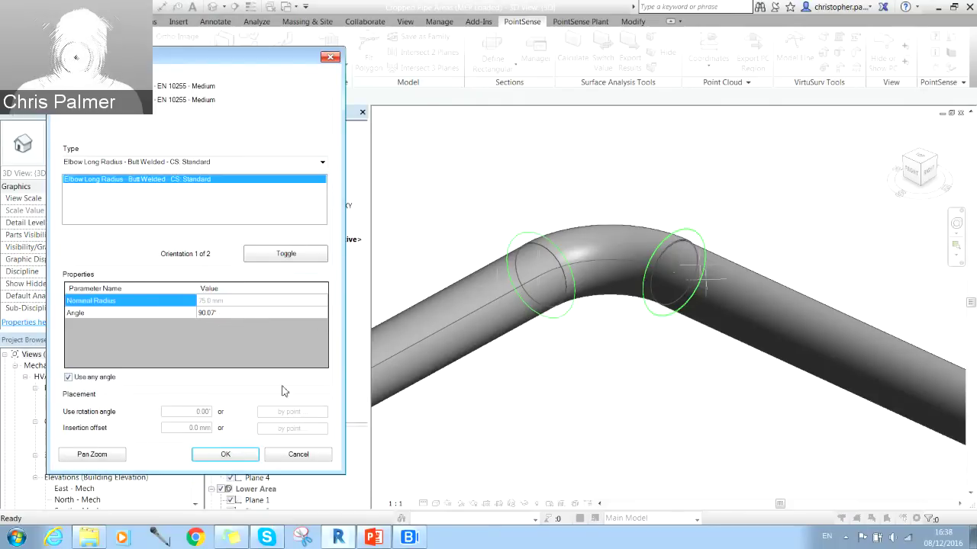
{"action": "left_click", "coordinate": [113, 454]}
{"action": "middle_click_drag", "start_coordinate": [575, 359], "coordinate": [717, 353], "text": "shift"}
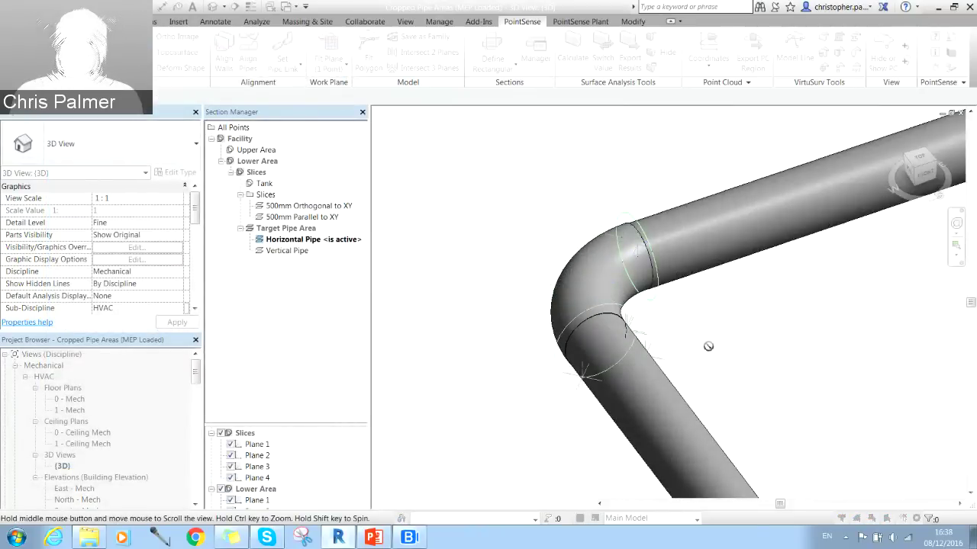
{"action": "key", "text": "Escape"}
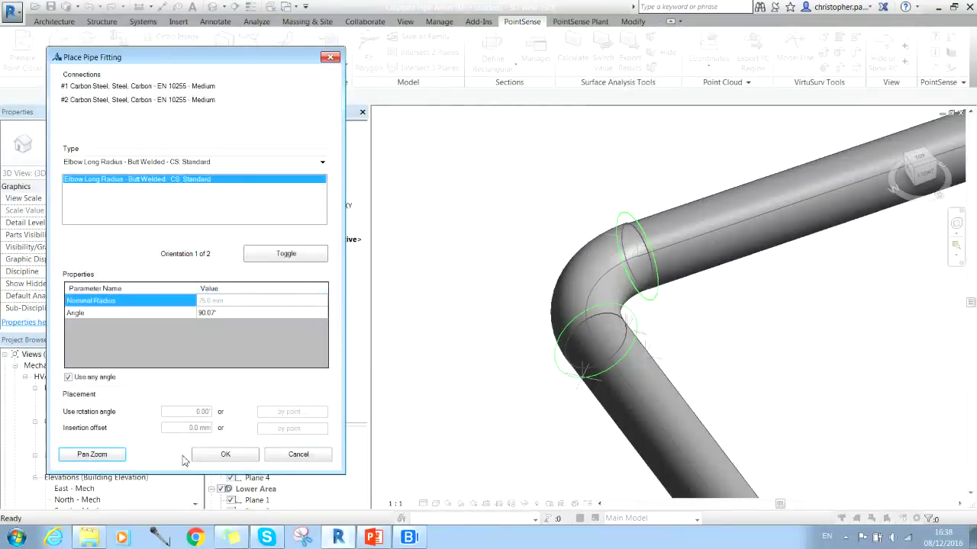
{"action": "left_click", "coordinate": [226, 454]}
{"action": "scroll", "coordinate": [595, 341], "scroll_direction": "down", "scroll_amount": 5}
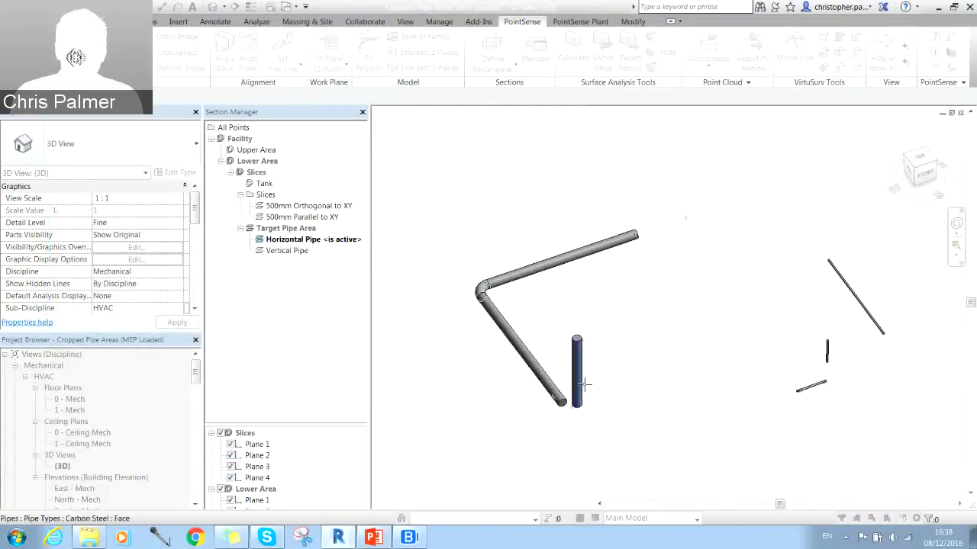
{"action": "scroll", "coordinate": [591, 358], "scroll_direction": "up", "scroll_amount": 6}
{"action": "key", "text": "Escape"}
{"action": "scroll", "coordinate": [589, 370], "scroll_direction": "down", "scroll_amount": 3}
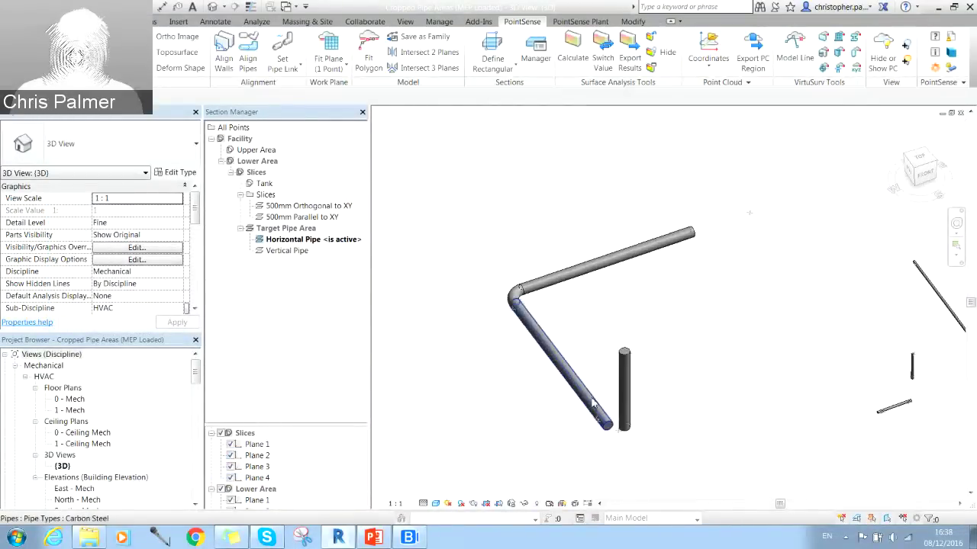
Step: Show the point cloud again around the free end of the large horizontal Carbon Steel pipe near the vertical pipe
{"action": "middle_click_drag", "start_coordinate": [589, 370], "coordinate": [612, 381], "text": "shift"}
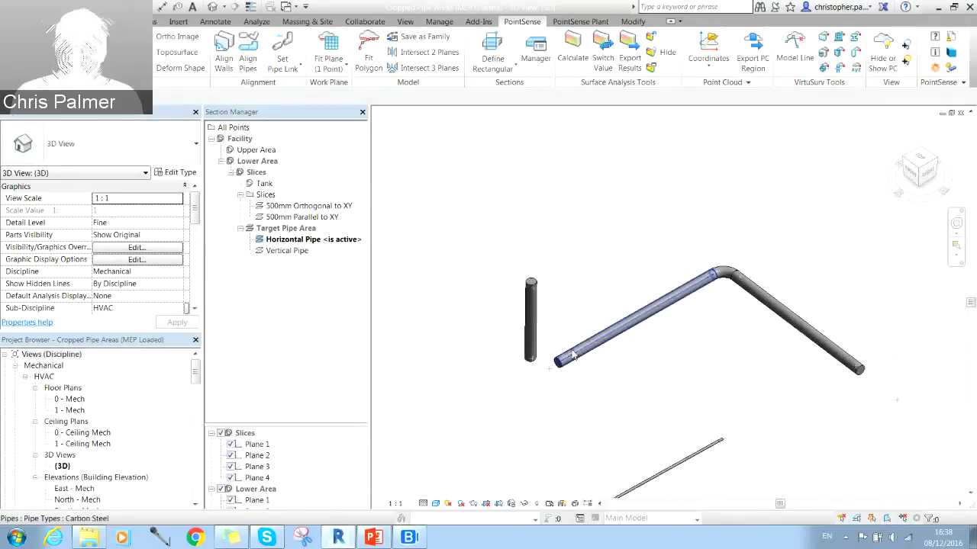
{"action": "scroll", "coordinate": [617, 388], "scroll_direction": "up", "scroll_amount": 5}
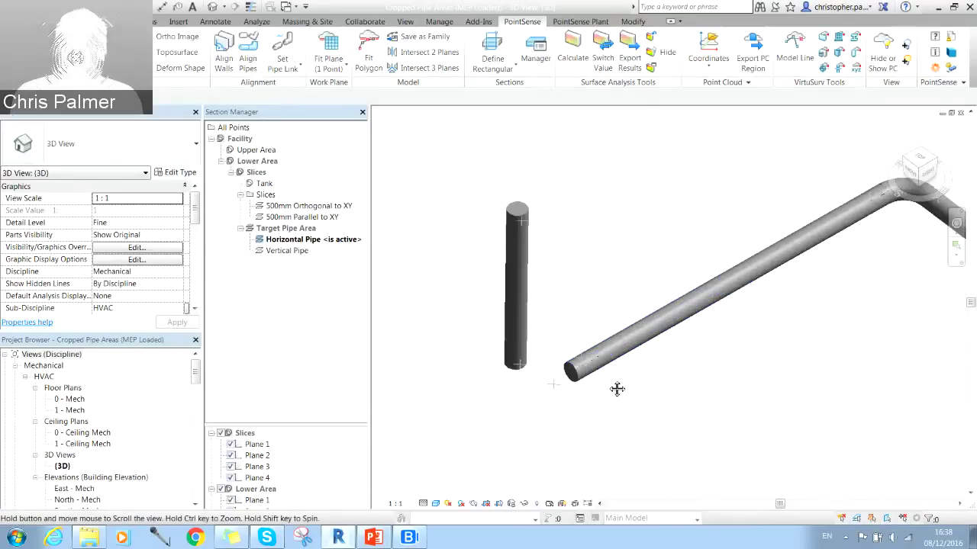
{"action": "left_click", "coordinate": [883, 66]}
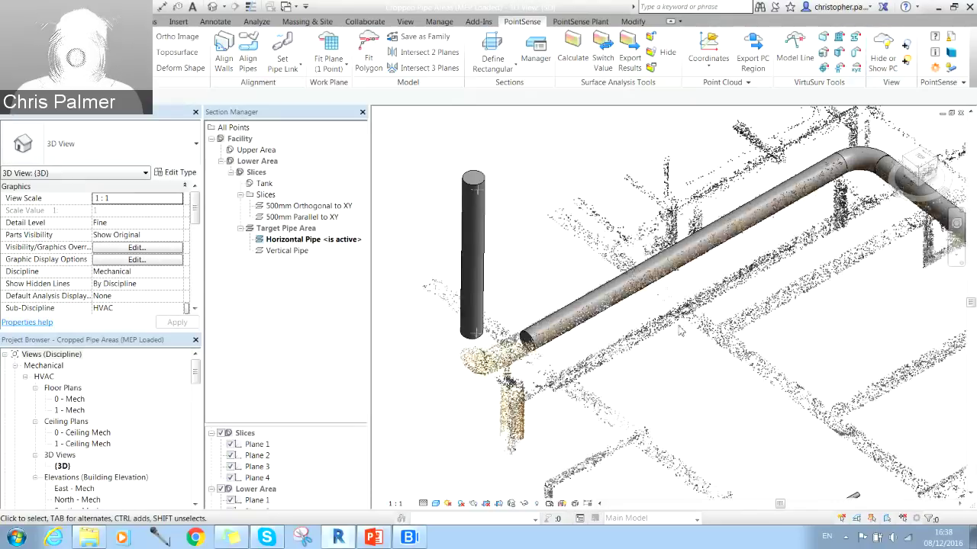
{"action": "scroll", "coordinate": [600, 338], "scroll_direction": "up", "scroll_amount": 5}
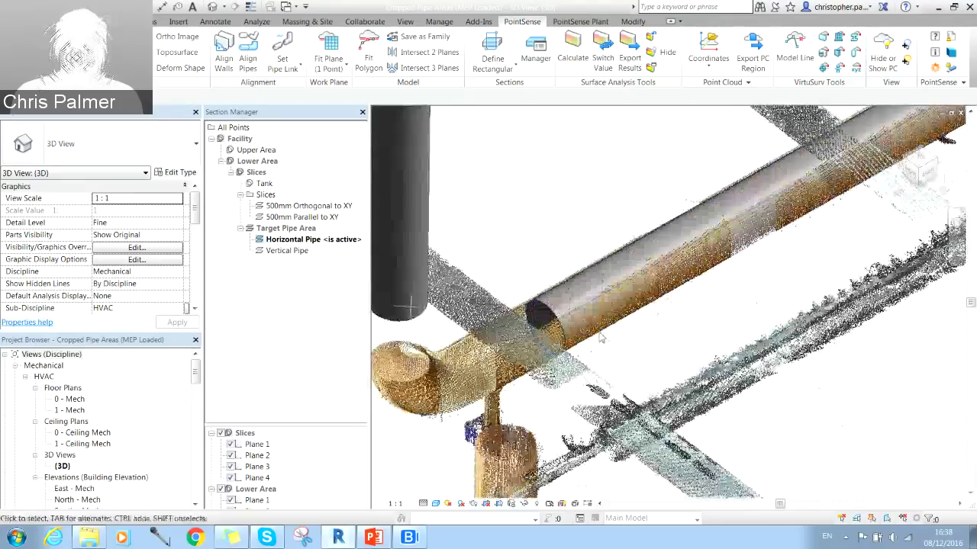
{"action": "middle_click_drag", "start_coordinate": [601, 338], "coordinate": [427, 242], "text": "shift"}
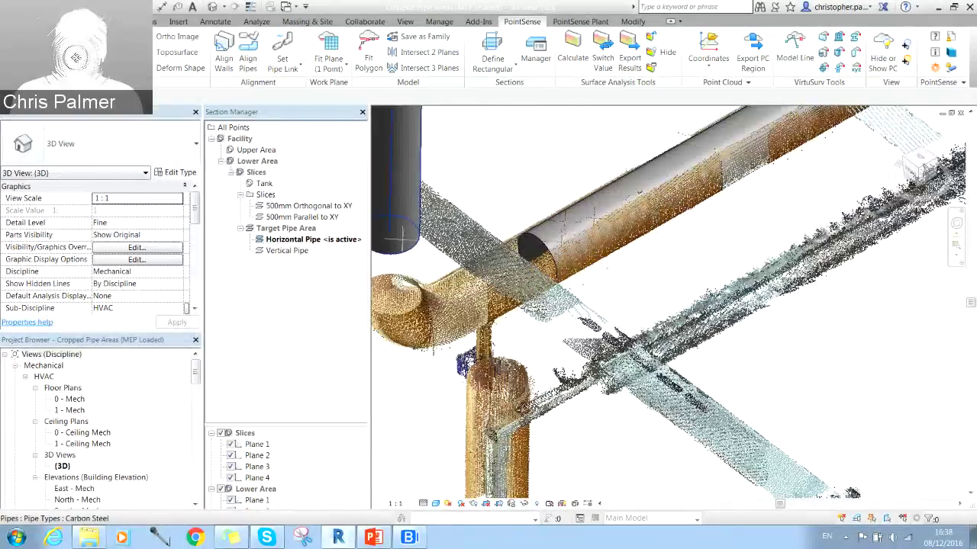
Step: Start a pipe fitting on the horizontal pipe's free end alone, using the Elbow Long Radius - Butt Welded - CS: Standard type
{"action": "left_click", "coordinate": [397, 239]}
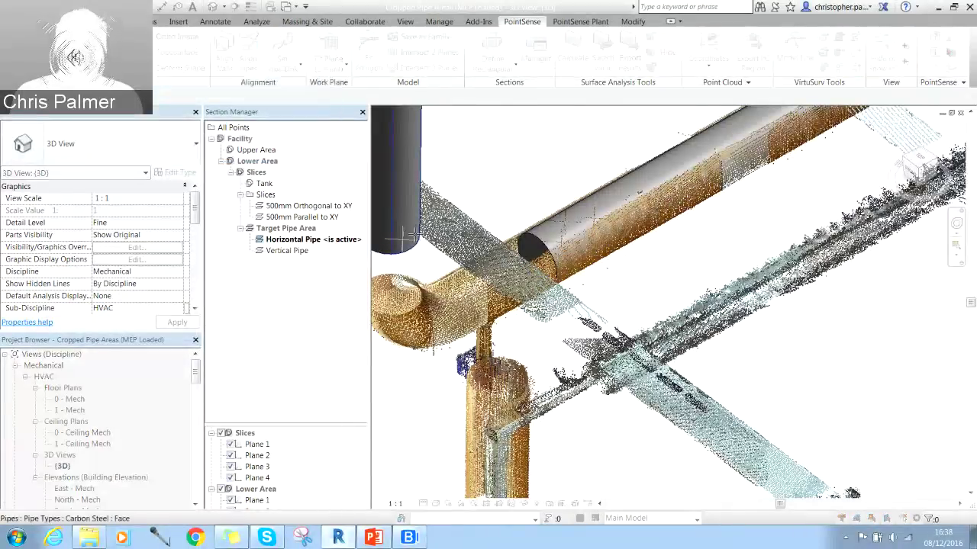
{"action": "left_click", "coordinate": [531, 241]}
{"action": "key", "text": "Escape"}
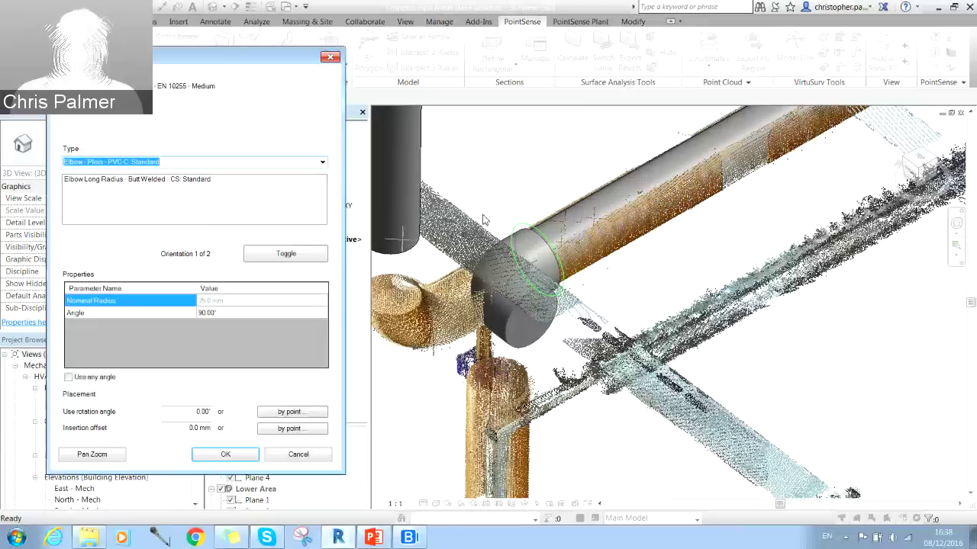
{"action": "left_click", "coordinate": [136, 180]}
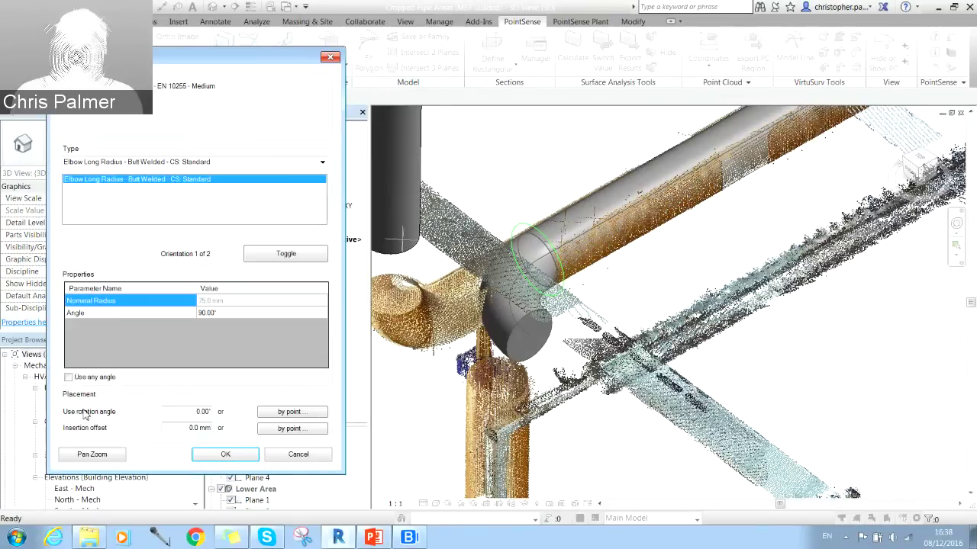
Step: Define the elbow's rotation angle by a point at the lower end of the large vertical pipe
{"action": "left_click", "coordinate": [291, 412]}
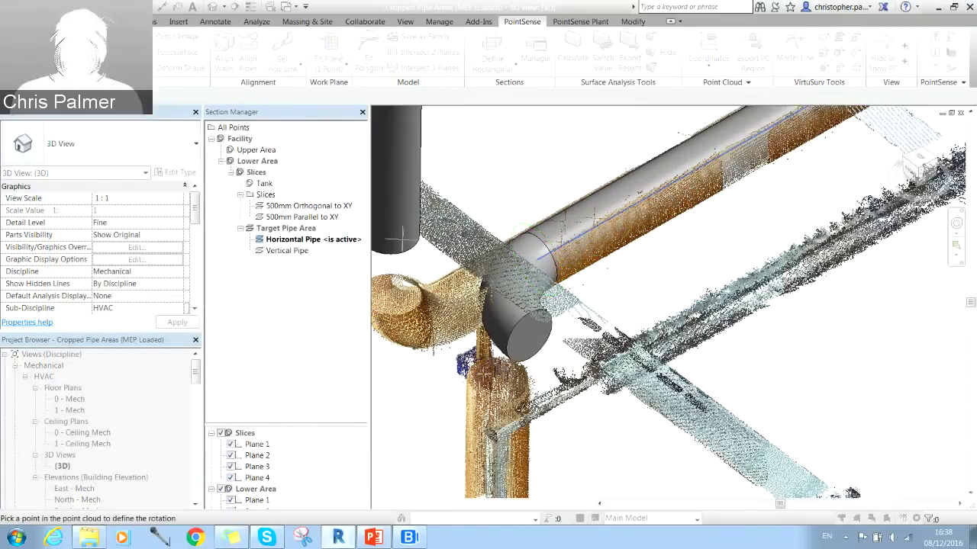
{"action": "middle_click_drag", "start_coordinate": [402, 239], "coordinate": [527, 252]}
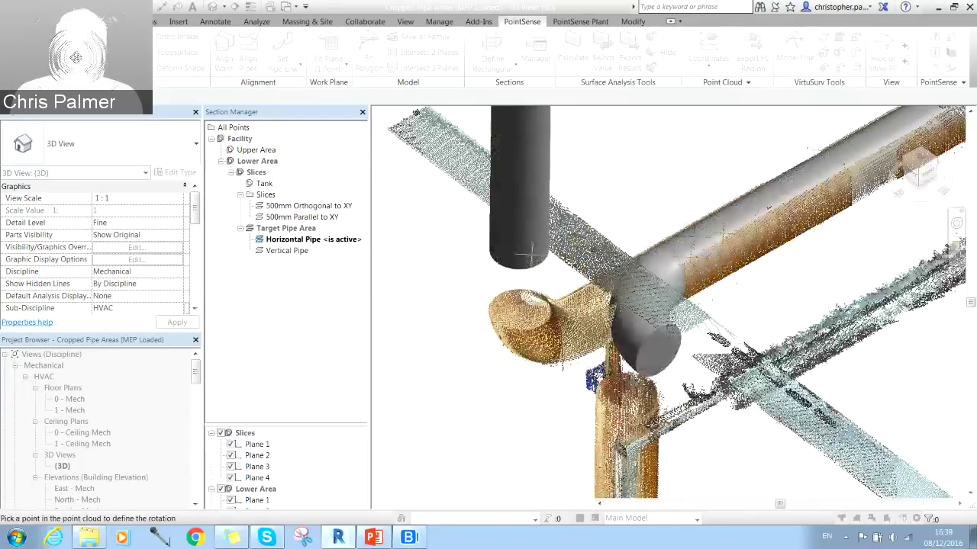
{"action": "left_click", "coordinate": [527, 254]}
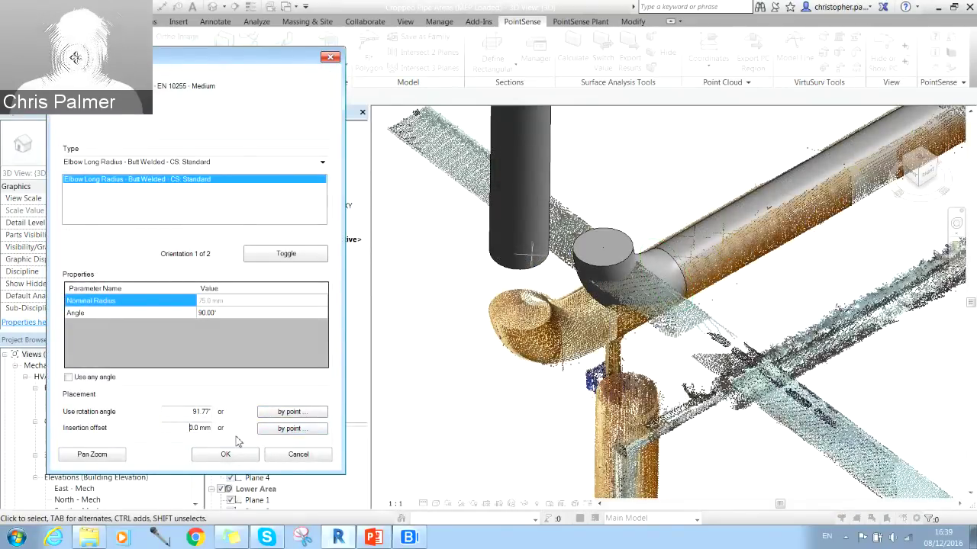
Step: Try defining the elbow's insertion offset by a point on the scanned orange elbow
{"action": "left_click", "coordinate": [191, 428]}
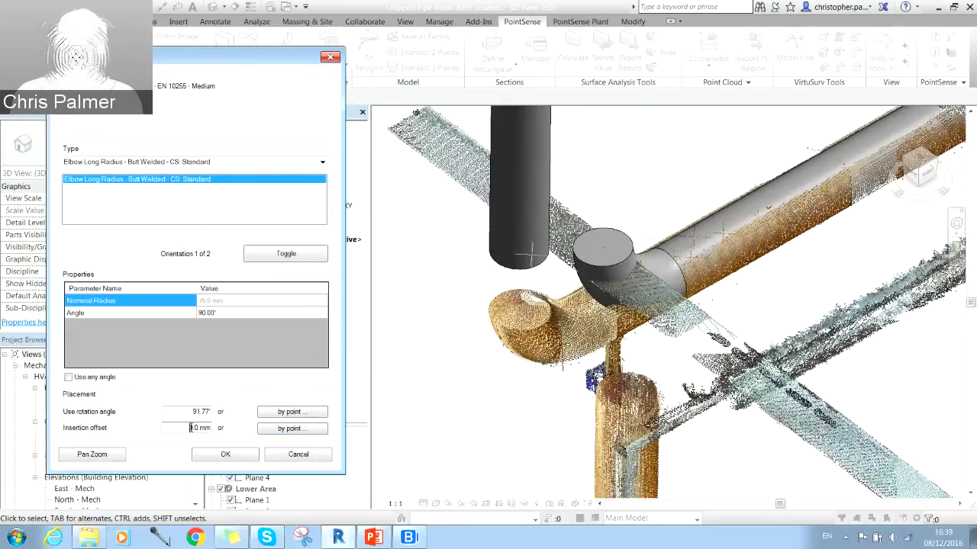
{"action": "left_click", "coordinate": [290, 429]}
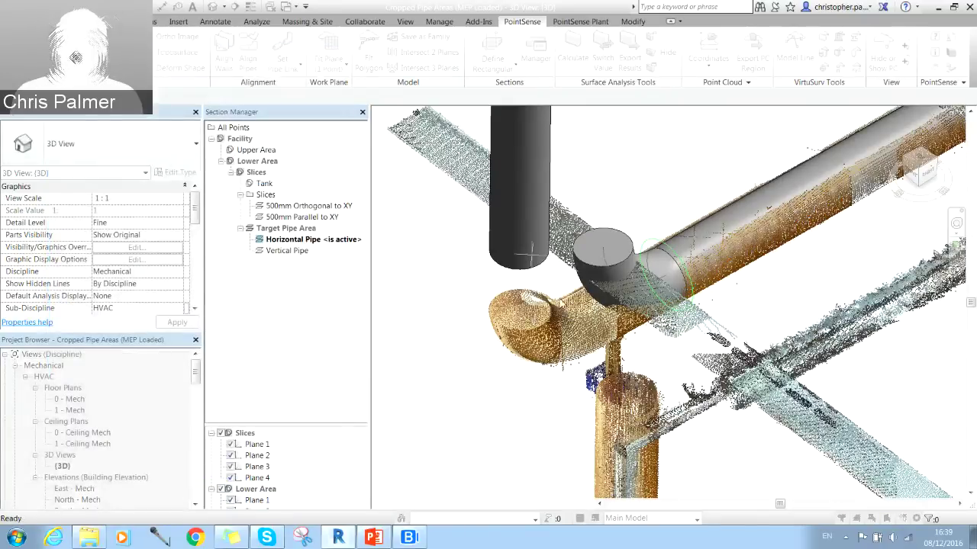
{"action": "left_click", "coordinate": [519, 313]}
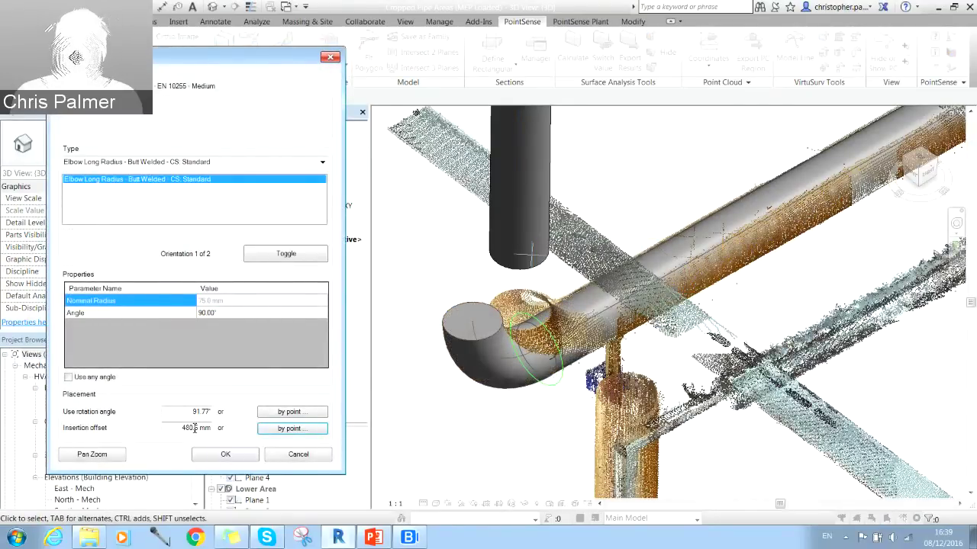
Step: Set the elbow's insertion offset to 10 mm and place the fitting
{"action": "left_click_drag", "start_coordinate": [193, 428], "coordinate": [167, 428]}
{"action": "type", "text": "10"}
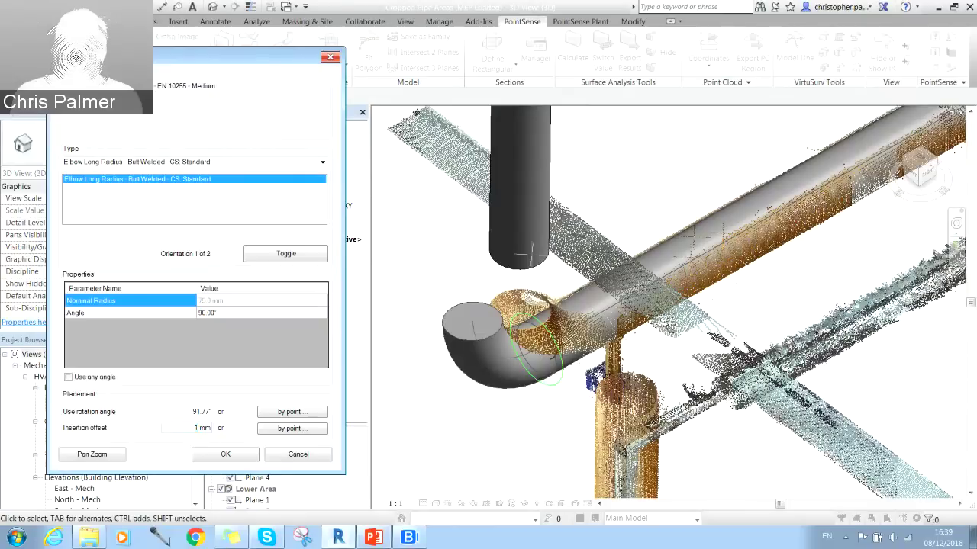
{"action": "left_click", "coordinate": [226, 455]}
Step: Start a pipe fitting between the near end of the thin horizontal copper pipe and the upper end of the thin vertical pipe
{"action": "scroll", "coordinate": [686, 328], "scroll_direction": "up", "scroll_amount": 2}
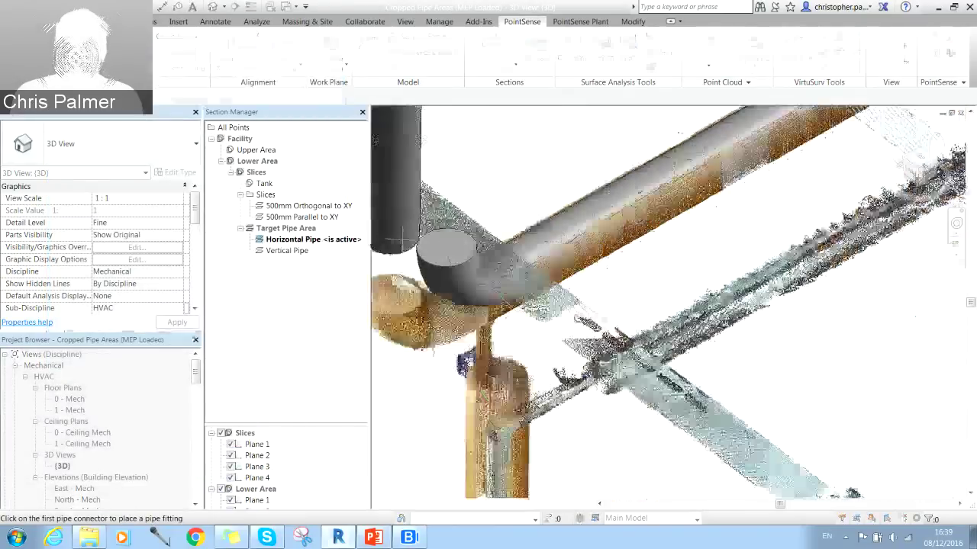
{"action": "middle_click_drag", "start_coordinate": [730, 343], "coordinate": [626, 347]}
{"action": "scroll", "coordinate": [637, 339], "scroll_direction": "down", "scroll_amount": 3}
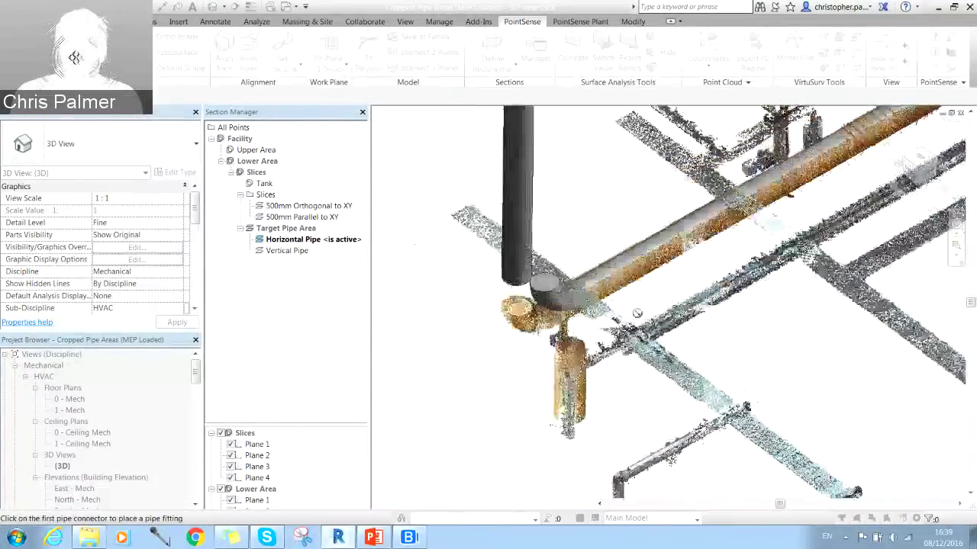
{"action": "scroll", "coordinate": [664, 305], "scroll_direction": "up", "scroll_amount": 2}
{"action": "scroll", "coordinate": [649, 317], "scroll_direction": "down", "scroll_amount": 4}
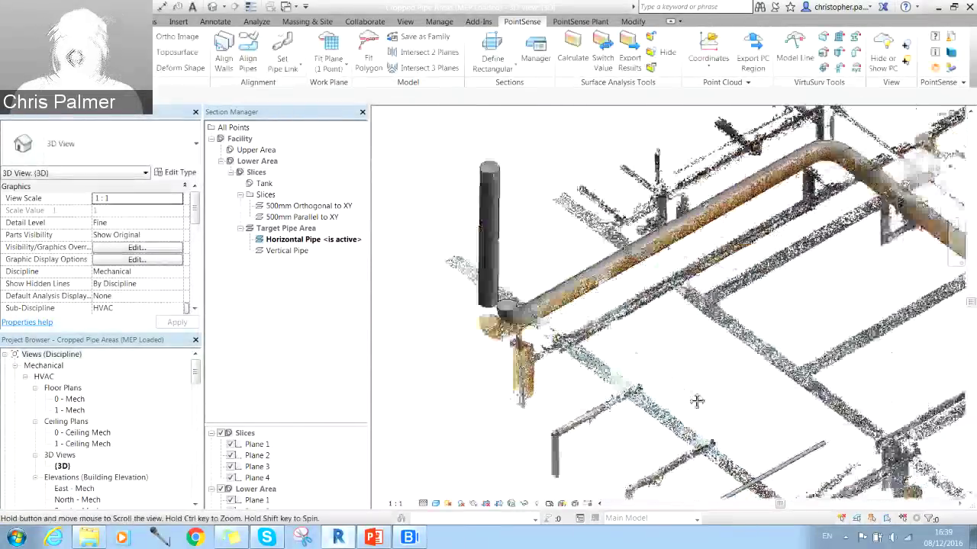
{"action": "scroll", "coordinate": [630, 331], "scroll_direction": "up", "scroll_amount": 1}
{"action": "scroll", "coordinate": [627, 335], "scroll_direction": "up", "scroll_amount": 1}
{"action": "scroll", "coordinate": [625, 359], "scroll_direction": "down", "scroll_amount": 2}
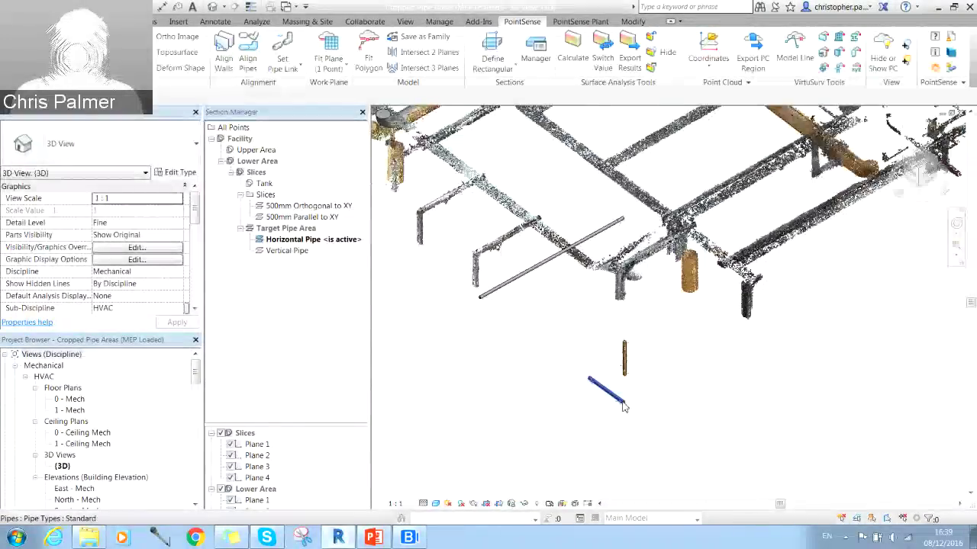
{"action": "middle_click_drag", "start_coordinate": [573, 344], "coordinate": [678, 473]}
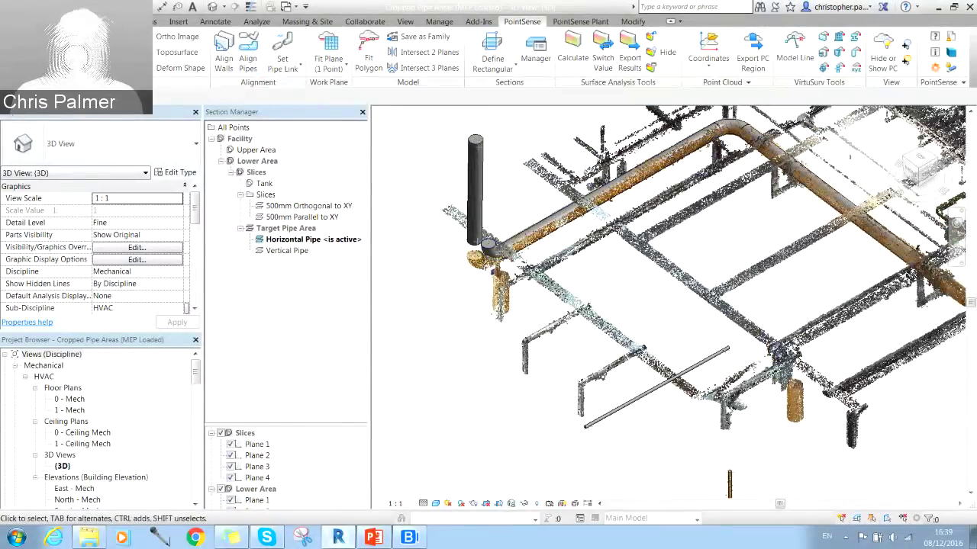
{"action": "scroll", "coordinate": [603, 373], "scroll_direction": "up", "scroll_amount": 3}
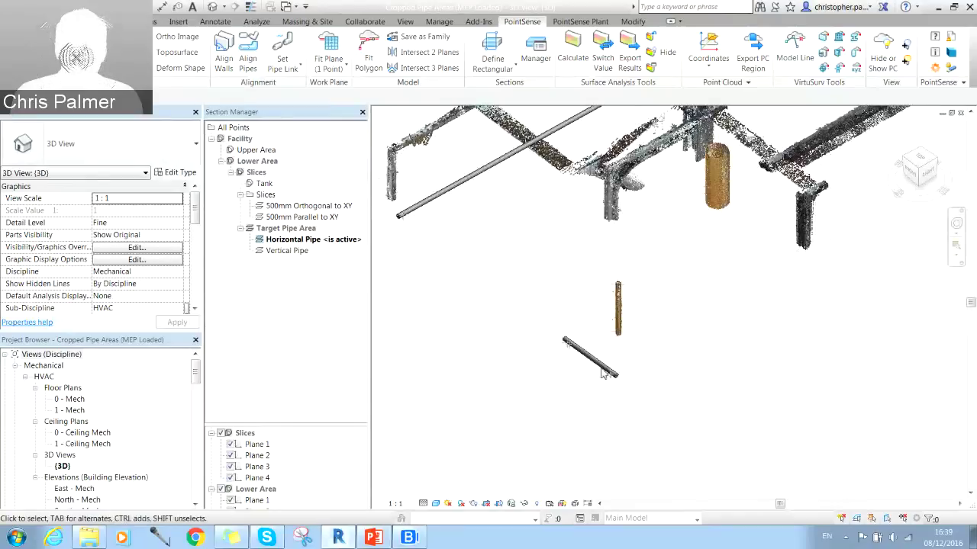
{"action": "scroll", "coordinate": [661, 356], "scroll_direction": "up", "scroll_amount": 2}
{"action": "middle_click_drag", "start_coordinate": [661, 355], "coordinate": [613, 355]}
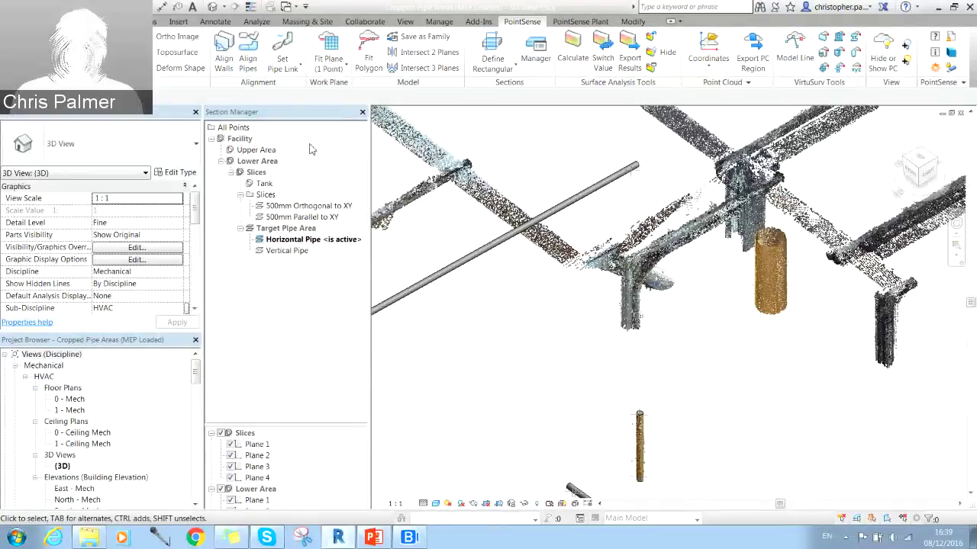
{"action": "left_click", "coordinate": [282, 54]}
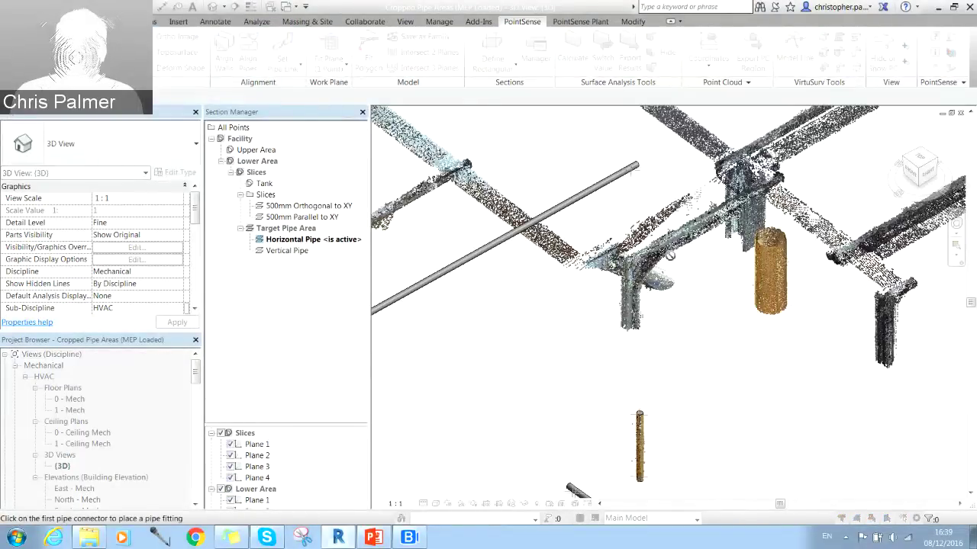
{"action": "left_click", "coordinate": [635, 167]}
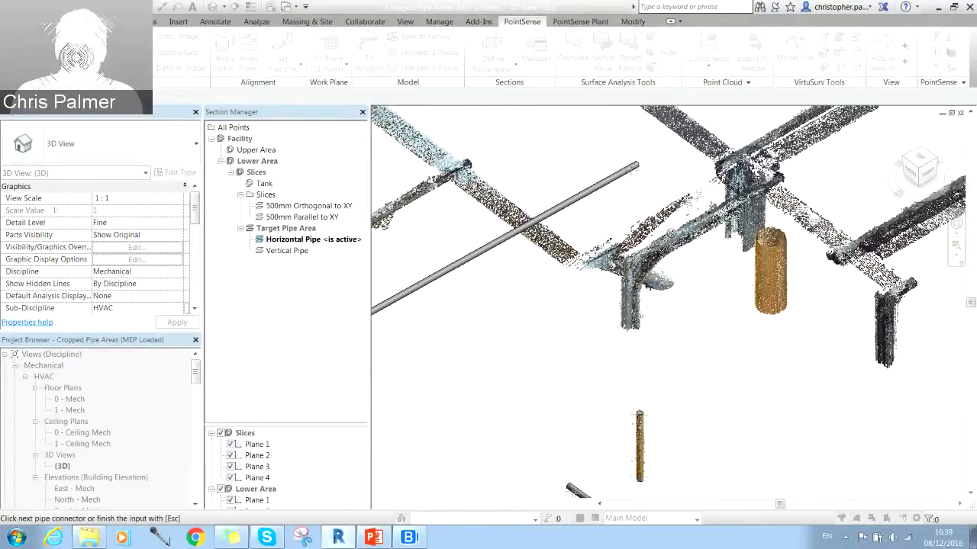
{"action": "left_click", "coordinate": [640, 413]}
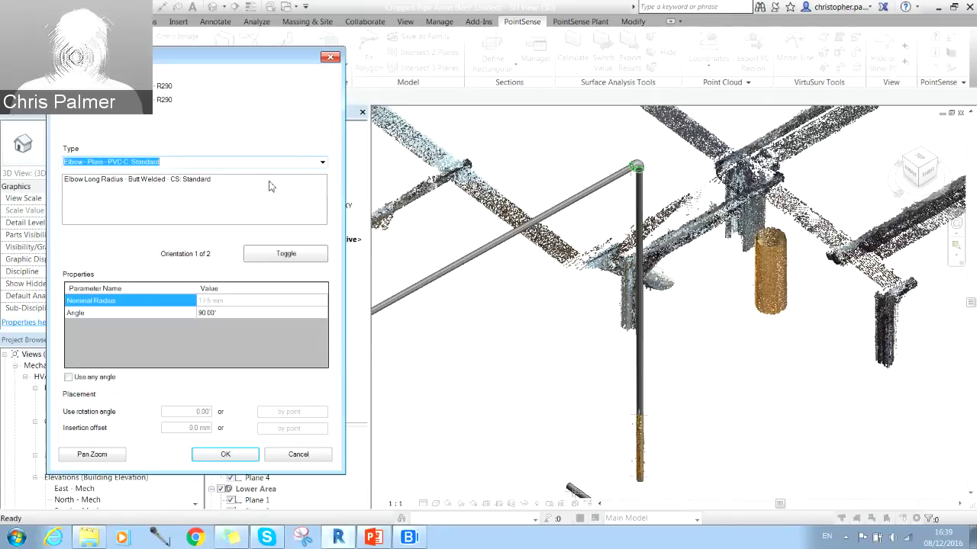
Step: Browse the available elbow and bend types and preview Elbow - Flanged - CS - PN 25: Standard at the thin pipes' corner
{"action": "left_click", "coordinate": [323, 164]}
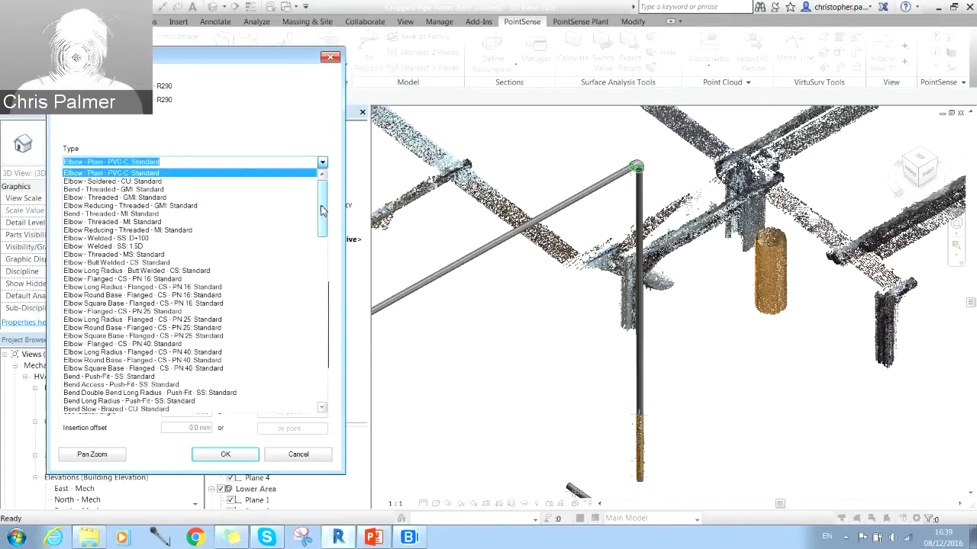
{"action": "scroll", "coordinate": [322, 210], "scroll_direction": "down", "scroll_amount": 1}
{"action": "scroll", "coordinate": [190, 320], "scroll_direction": "up", "scroll_amount": 1}
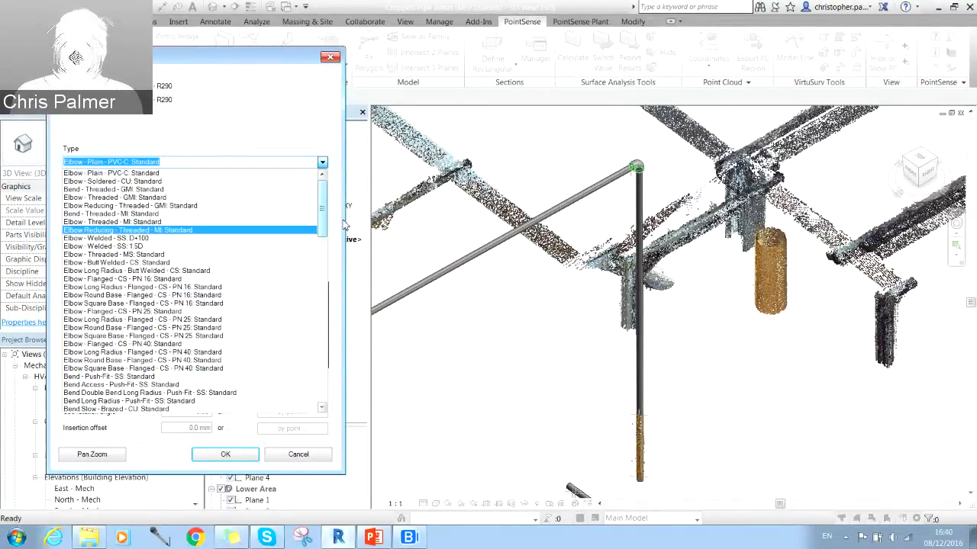
{"action": "mouse_move", "coordinate": [324, 213]}
{"action": "left_mouse_down"}
{"action": "mouse_move", "coordinate": [325, 280]}
{"action": "mouse_move", "coordinate": [327, 217]}
{"action": "left_mouse_up"}
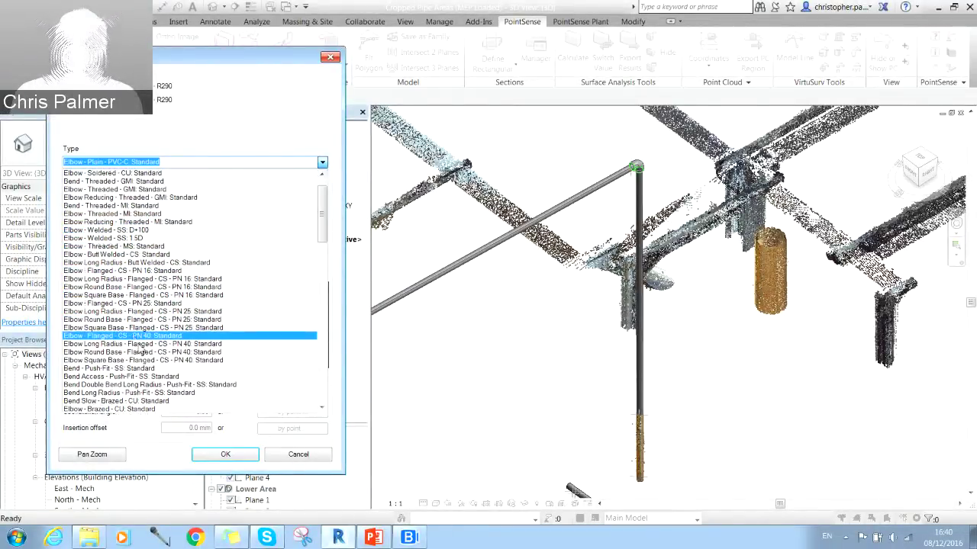
{"action": "scroll", "coordinate": [141, 347], "scroll_direction": "down", "scroll_amount": 4}
{"action": "scroll", "coordinate": [142, 347], "scroll_direction": "down", "scroll_amount": 1}
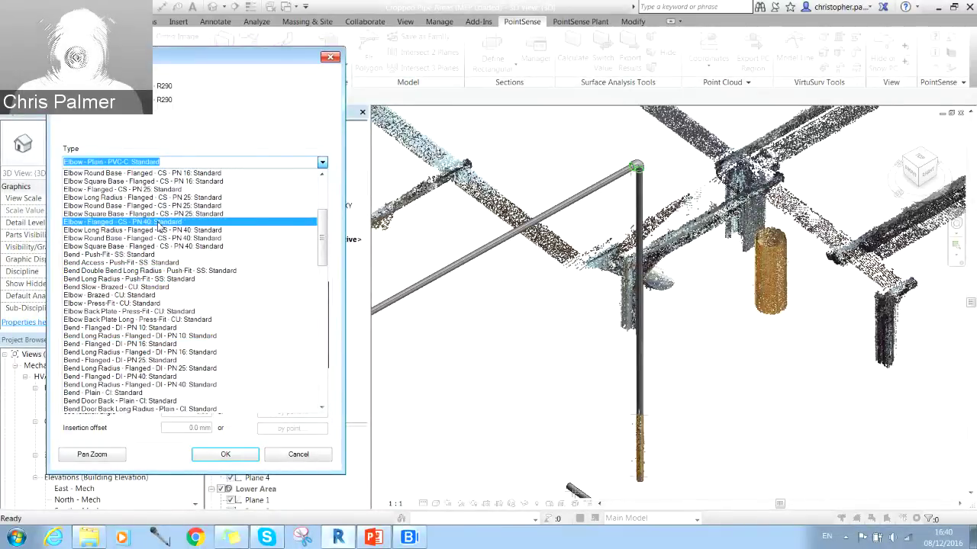
{"action": "left_click", "coordinate": [152, 189]}
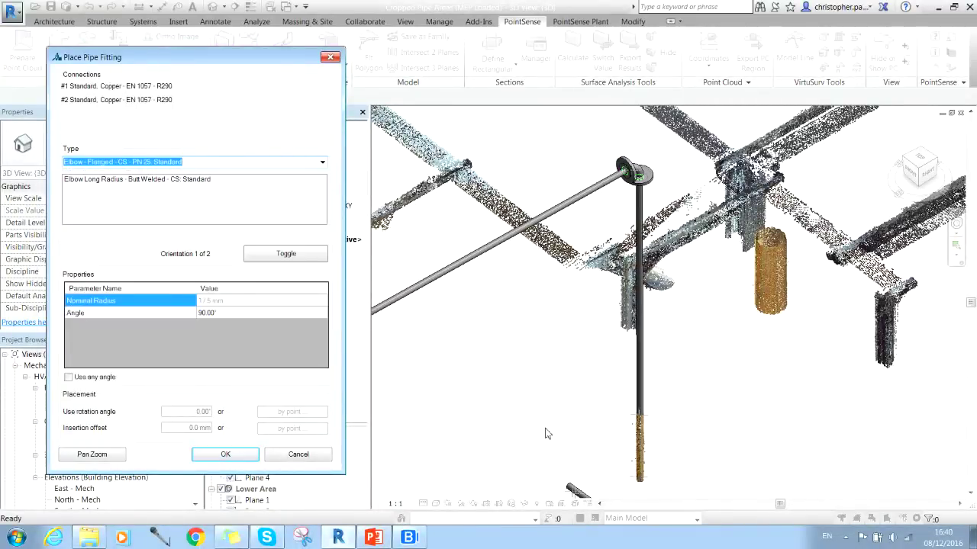
Step: Join the two thin copper pipes with the Elbow Long Radius - Butt Welded - CS: Standard fitting after inspecting its preview up close
{"action": "left_click", "coordinate": [200, 178]}
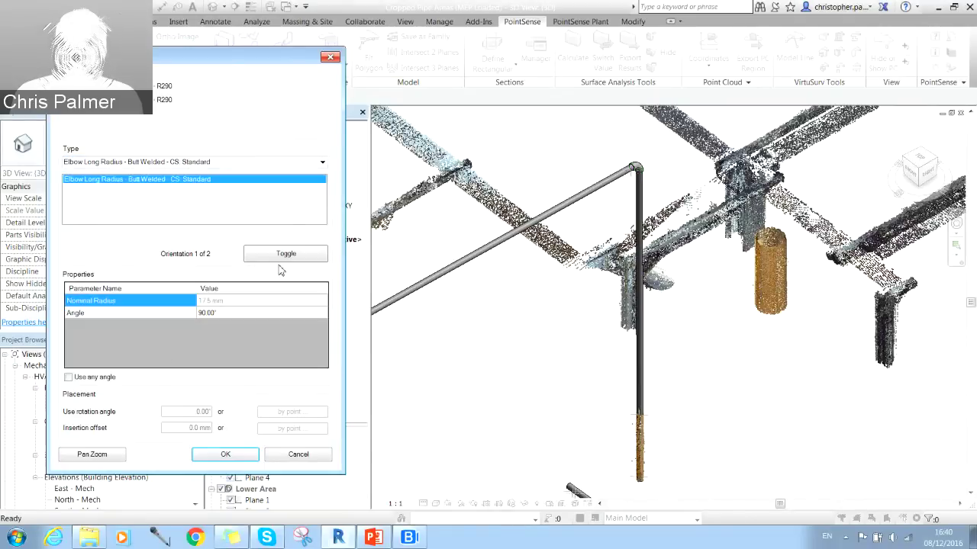
{"action": "left_click", "coordinate": [93, 454]}
{"action": "middle_click_drag", "start_coordinate": [659, 145], "coordinate": [635, 195]}
{"action": "scroll", "coordinate": [635, 196], "scroll_direction": "up", "scroll_amount": 5}
{"action": "scroll", "coordinate": [601, 296], "scroll_direction": "down", "scroll_amount": 2}
{"action": "middle_click_drag", "start_coordinate": [573, 370], "coordinate": [584, 288]}
{"action": "scroll", "coordinate": [584, 288], "scroll_direction": "down", "scroll_amount": 5}
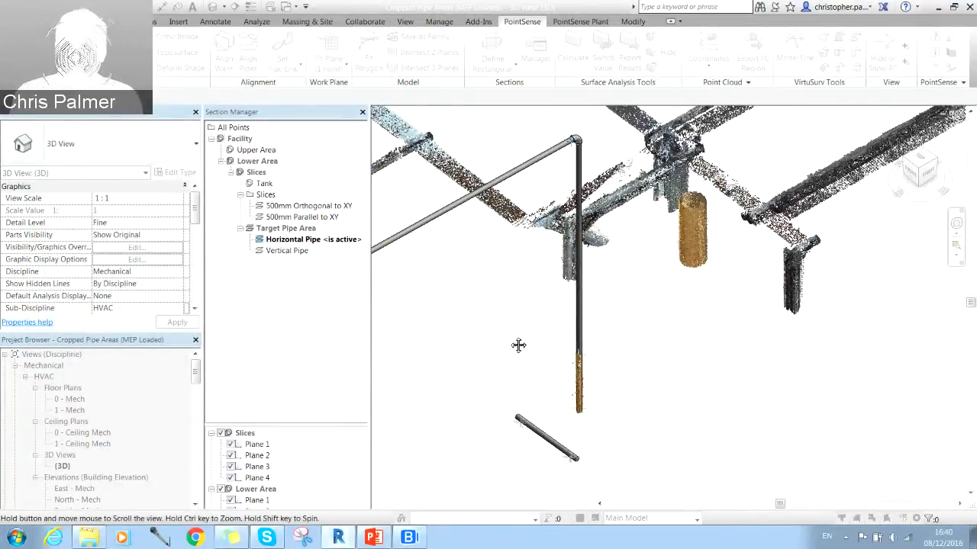
{"action": "middle_click_drag", "start_coordinate": [519, 344], "coordinate": [482, 312]}
{"action": "left_click", "coordinate": [529, 453]}
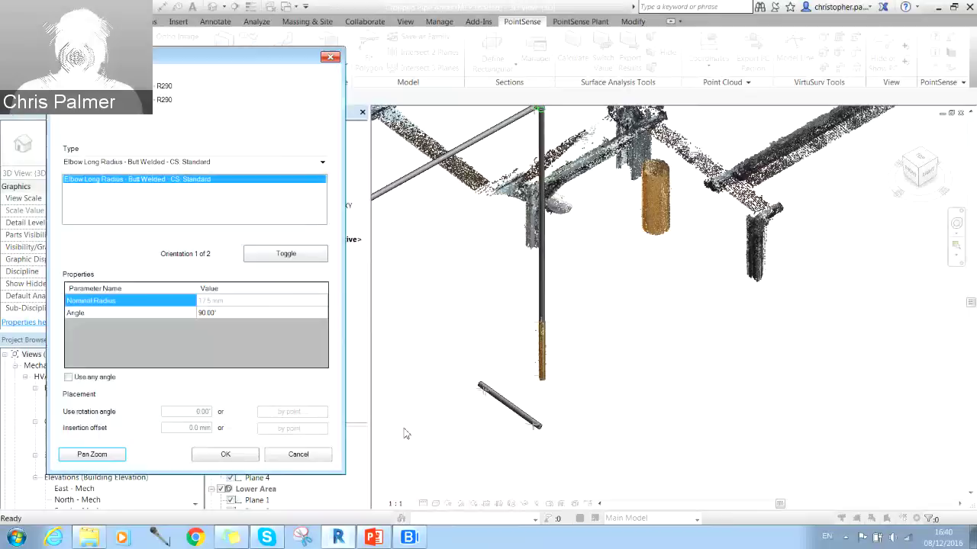
{"action": "left_click", "coordinate": [248, 458]}
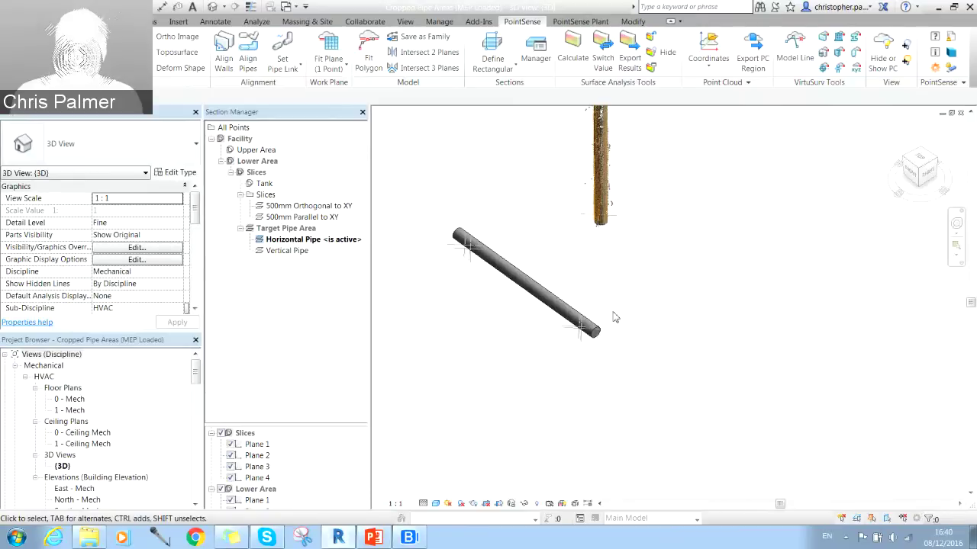
Step: Place an Elbow Long Radius - Butt Welded - CS: Standard fitting on the near end of the short horizontal pipe below the vertical copper pipe
{"action": "left_click", "coordinate": [247, 55]}
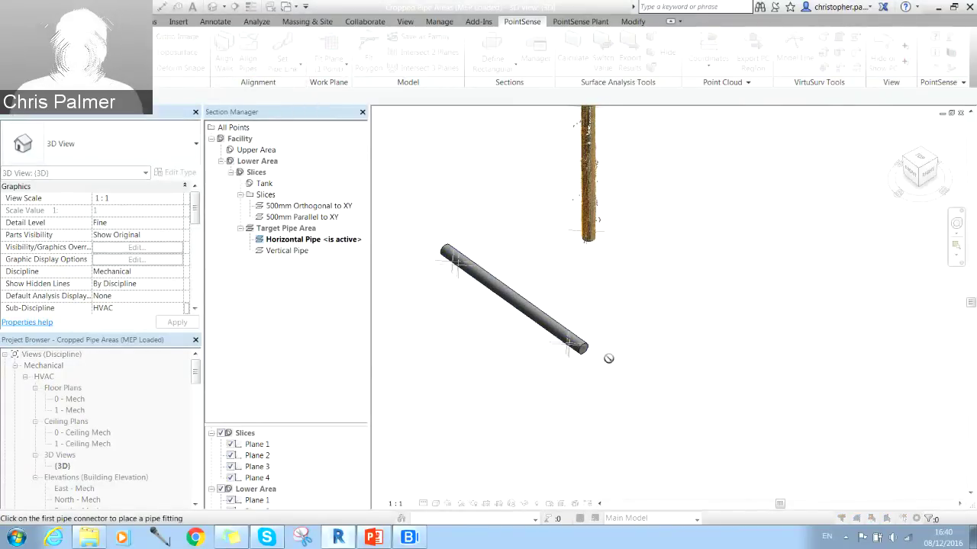
{"action": "left_click", "coordinate": [579, 345]}
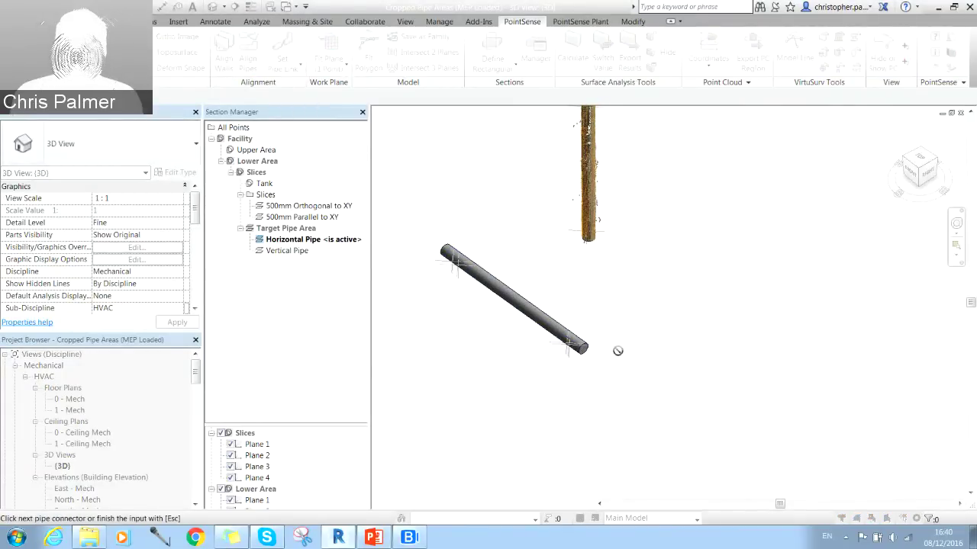
{"action": "key", "text": "Escape"}
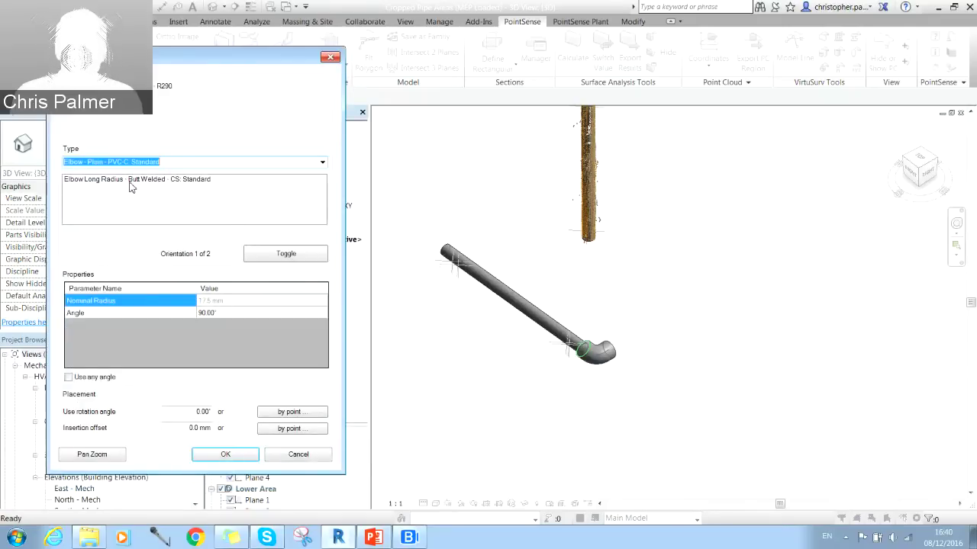
{"action": "left_click", "coordinate": [130, 181]}
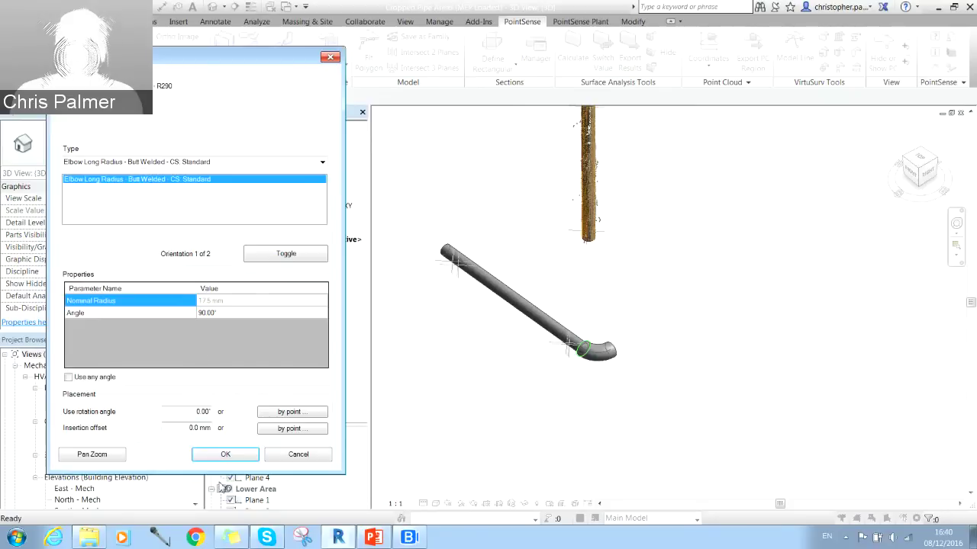
{"action": "left_click", "coordinate": [225, 457]}
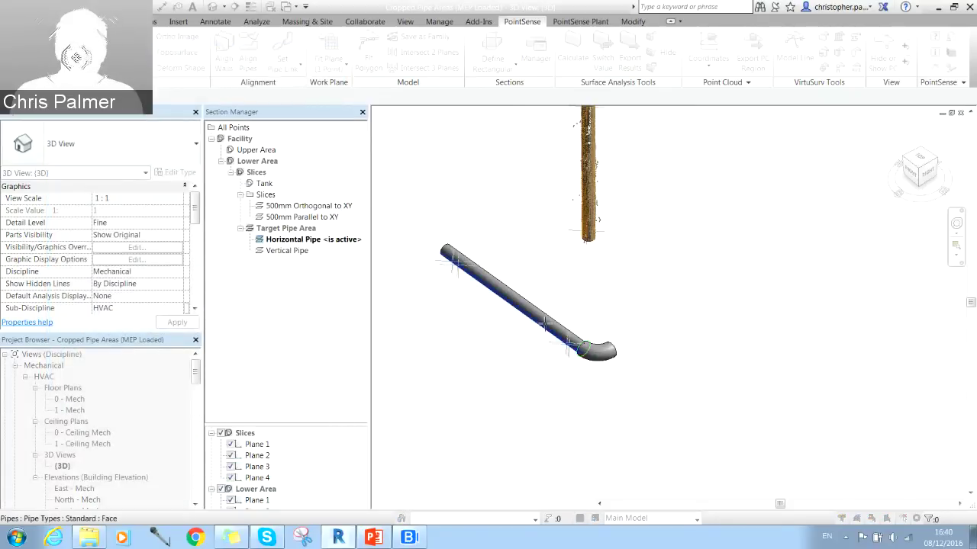
Step: Review the new elbow and the modelled thin pipes in relation to the rest of the point cloud
{"action": "middle_click_drag", "start_coordinate": [484, 320], "coordinate": [492, 363]}
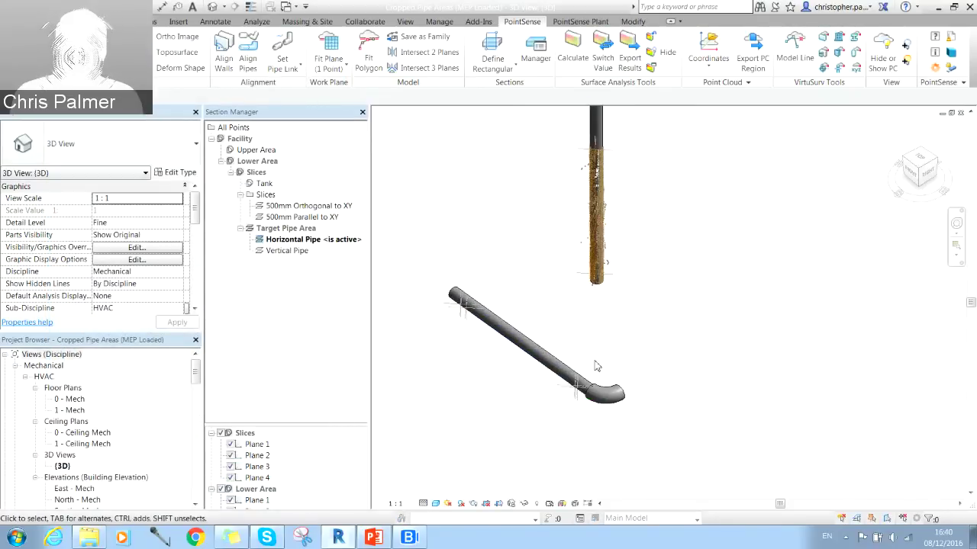
{"action": "scroll", "coordinate": [597, 365], "scroll_direction": "down", "scroll_amount": 2}
{"action": "middle_click_drag", "start_coordinate": [597, 358], "coordinate": [531, 352]}
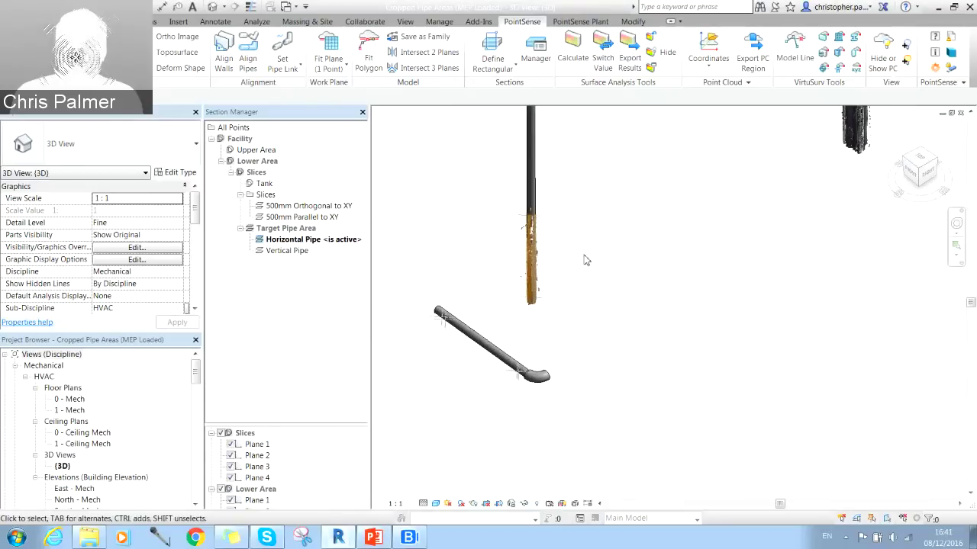
{"action": "middle_click_drag", "start_coordinate": [587, 298], "coordinate": [539, 334]}
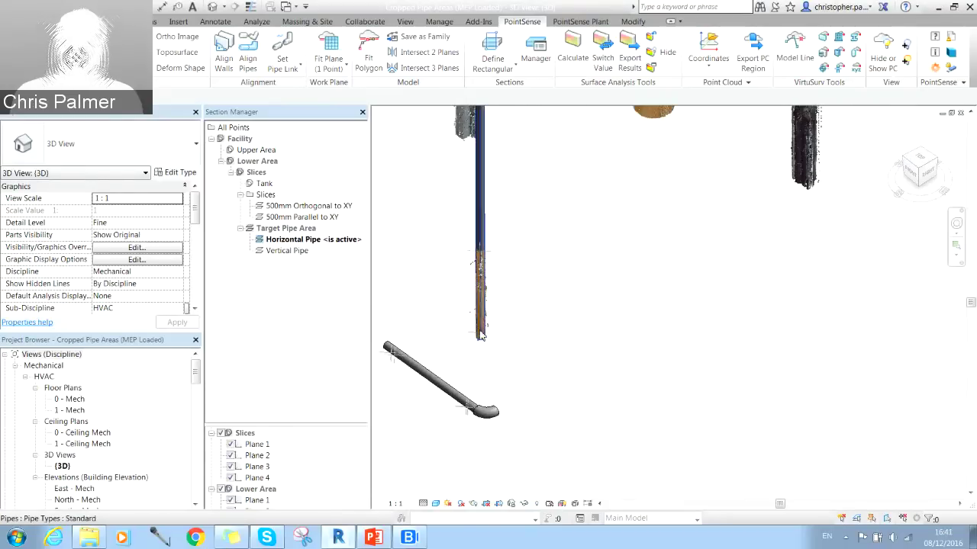
{"action": "middle_click_drag", "start_coordinate": [561, 393], "coordinate": [579, 413]}
{"action": "scroll", "coordinate": [563, 380], "scroll_direction": "down", "scroll_amount": 3}
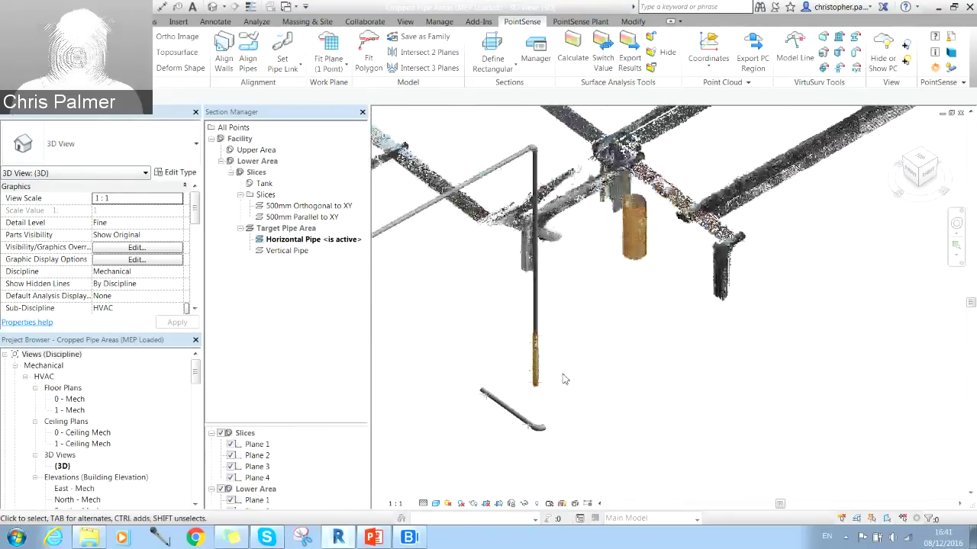
{"action": "middle_click_drag", "start_coordinate": [676, 366], "coordinate": [748, 205]}
{"action": "scroll", "coordinate": [747, 204], "scroll_direction": "down", "scroll_amount": 6}
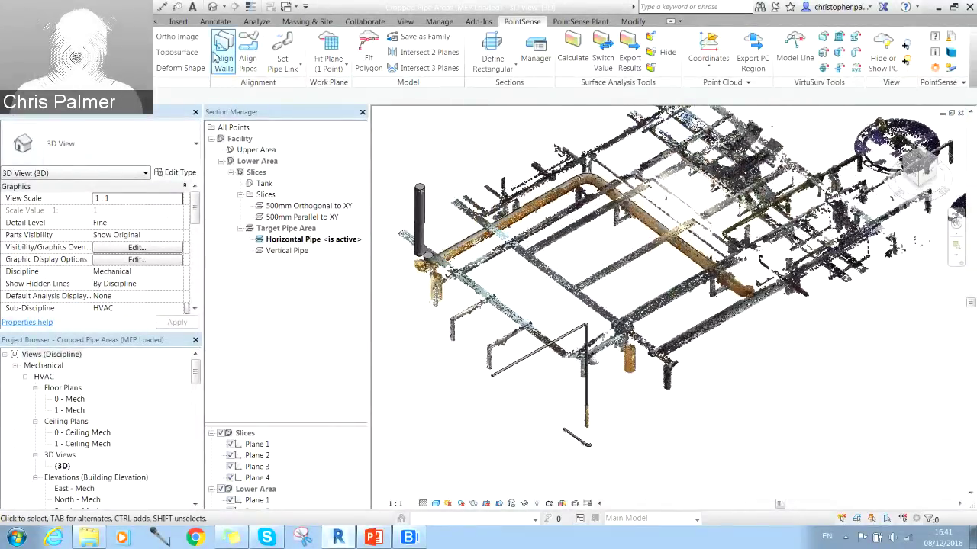
Step: Close the Cropped Pipe Areas (MEP Loaded) project without saving its changes
{"action": "left_click", "coordinate": [961, 113]}
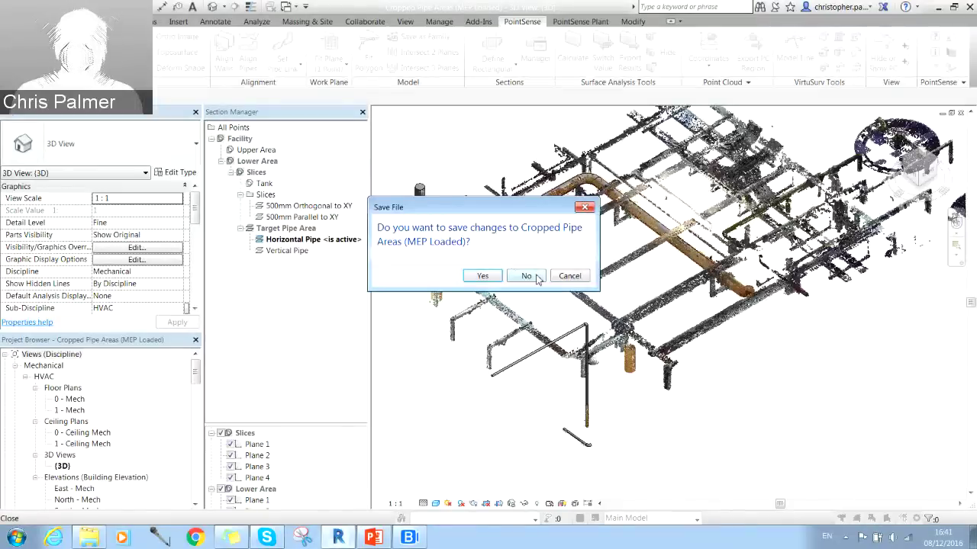
{"action": "left_click", "coordinate": [525, 276]}
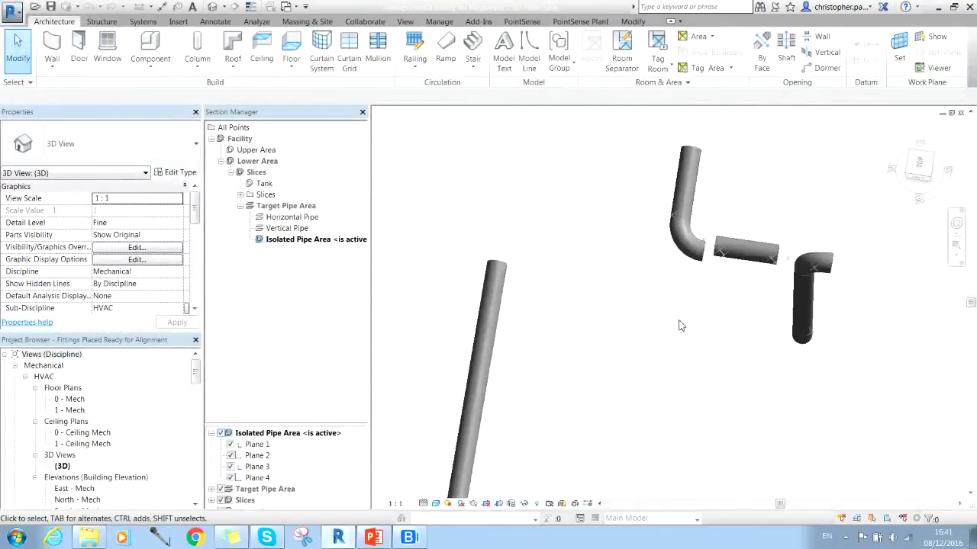
Step: Display the model as wireframe at the elbow joining the two long large pipes
{"action": "middle_click_drag", "start_coordinate": [589, 222], "coordinate": [529, 231], "text": "shift"}
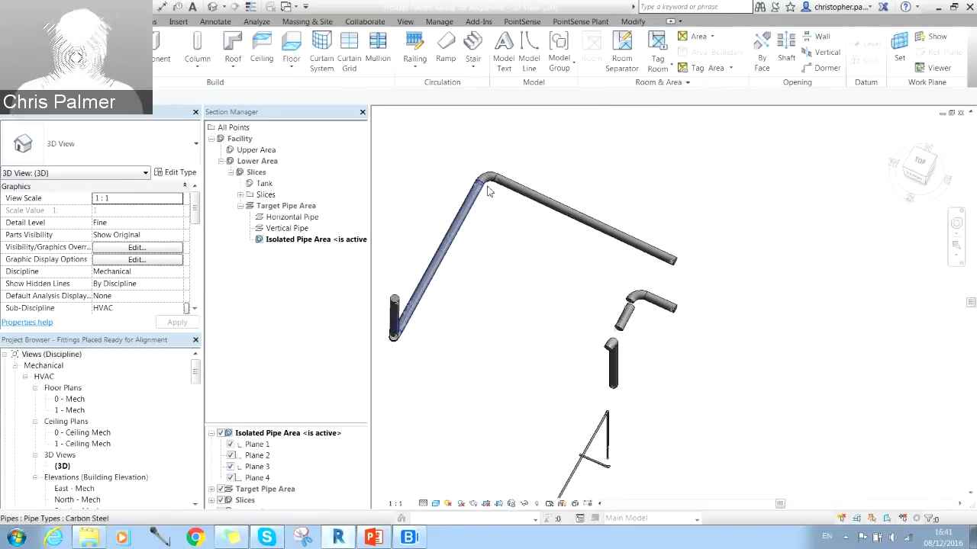
{"action": "scroll", "coordinate": [486, 175], "scroll_direction": "up", "scroll_amount": 5}
{"action": "middle_click_drag", "start_coordinate": [486, 176], "coordinate": [597, 213]}
{"action": "scroll", "coordinate": [568, 251], "scroll_direction": "down", "scroll_amount": 3}
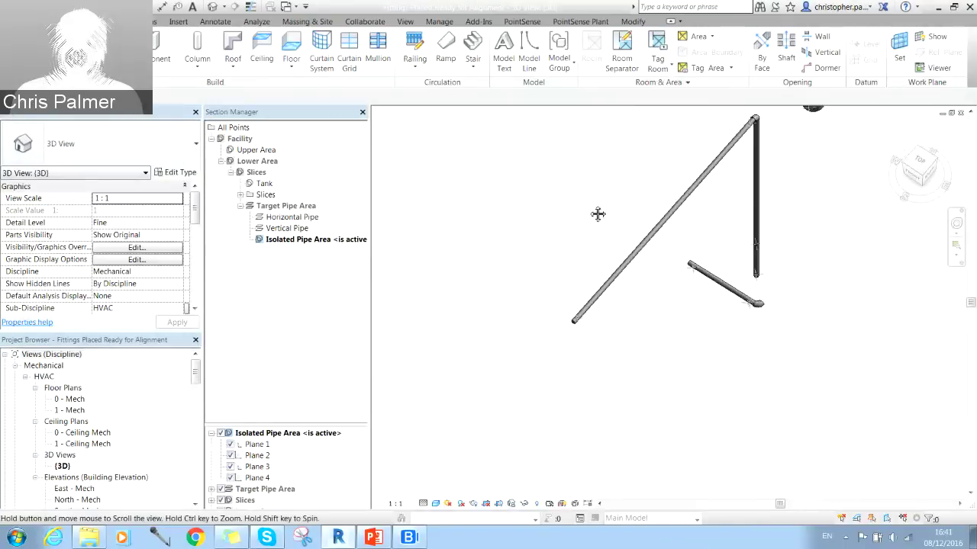
{"action": "scroll", "coordinate": [667, 442], "scroll_direction": "up", "scroll_amount": 4}
{"action": "middle_click_drag", "start_coordinate": [667, 442], "coordinate": [602, 465], "text": "shift"}
{"action": "scroll", "coordinate": [603, 465], "scroll_direction": "up", "scroll_amount": 3}
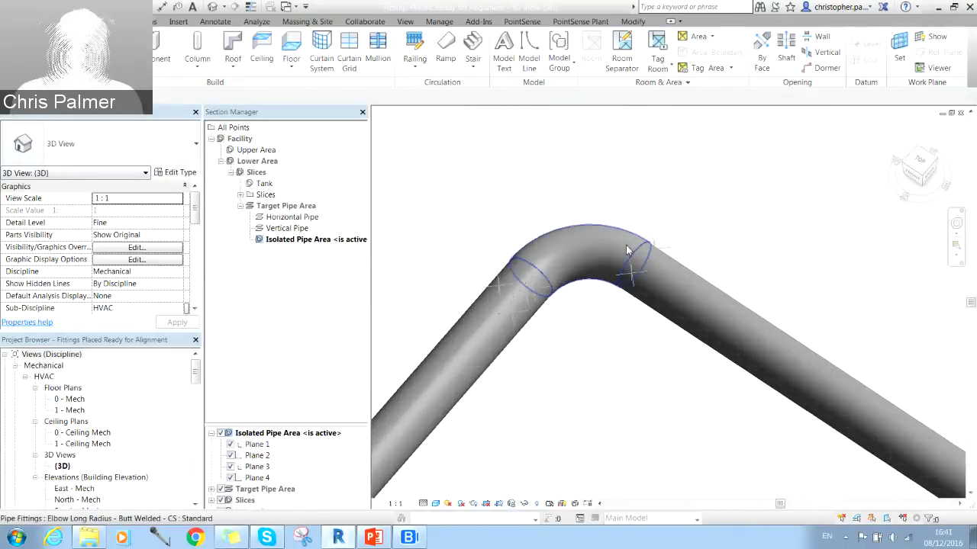
{"action": "left_click", "coordinate": [423, 505]}
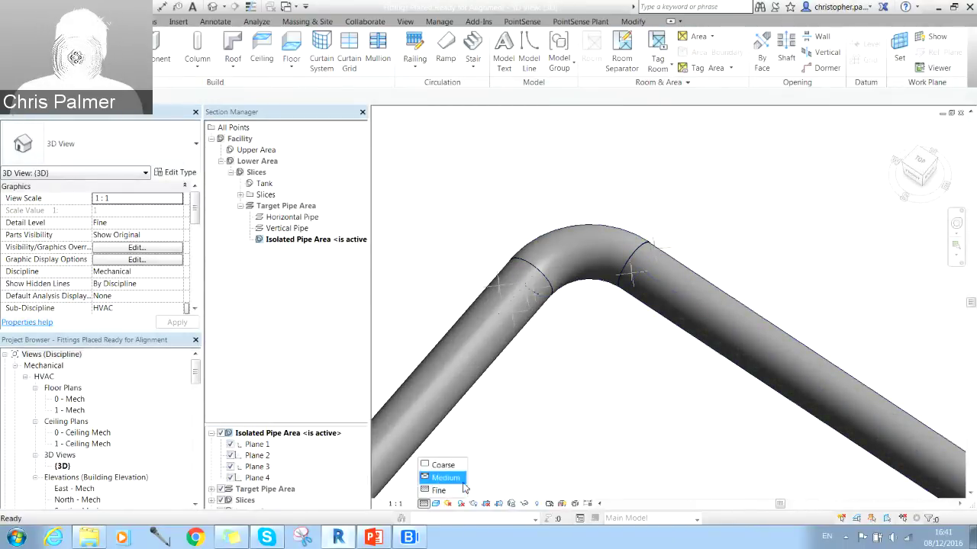
{"action": "left_click", "coordinate": [438, 504]}
{"action": "left_click", "coordinate": [483, 420]}
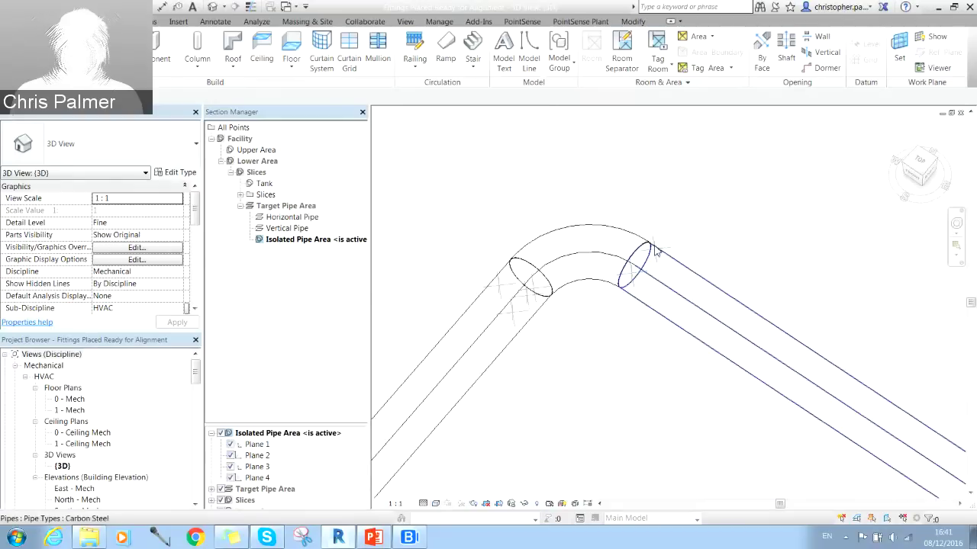
Step: Check how the pipe ends meet the elbows at the upper corner and at the base of the short vertical pipe
{"action": "scroll", "coordinate": [641, 236], "scroll_direction": "up", "scroll_amount": 5}
{"action": "scroll", "coordinate": [608, 184], "scroll_direction": "down", "scroll_amount": 8}
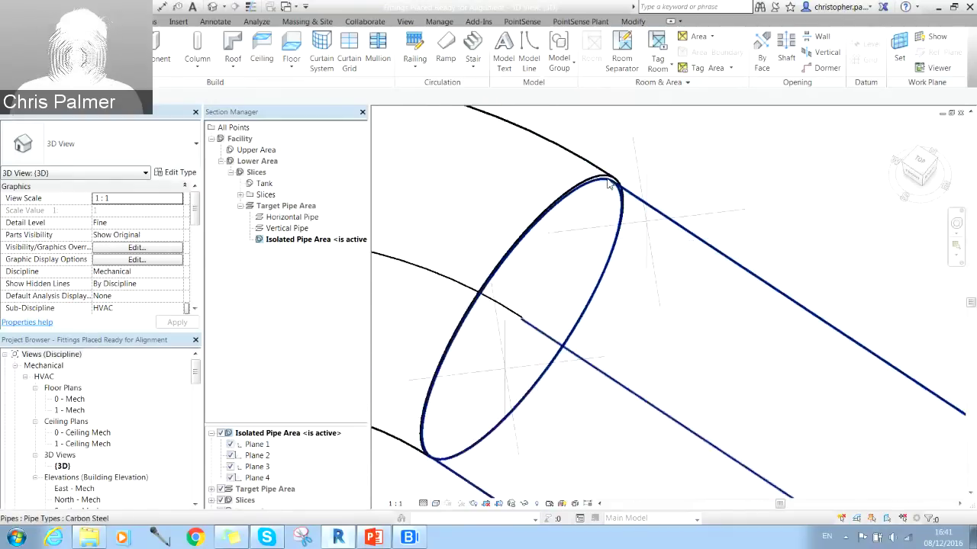
{"action": "scroll", "coordinate": [586, 227], "scroll_direction": "down", "scroll_amount": 6}
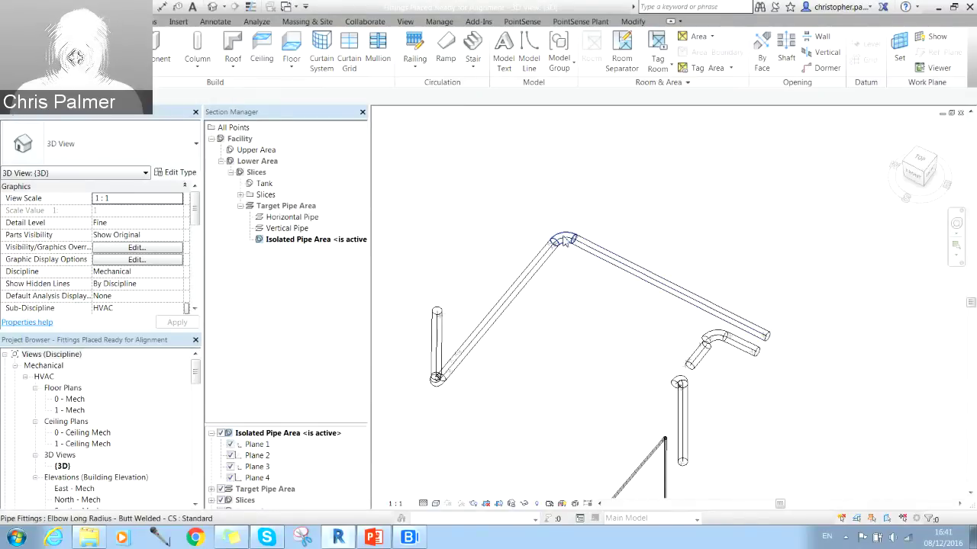
{"action": "scroll", "coordinate": [477, 366], "scroll_direction": "up", "scroll_amount": 8}
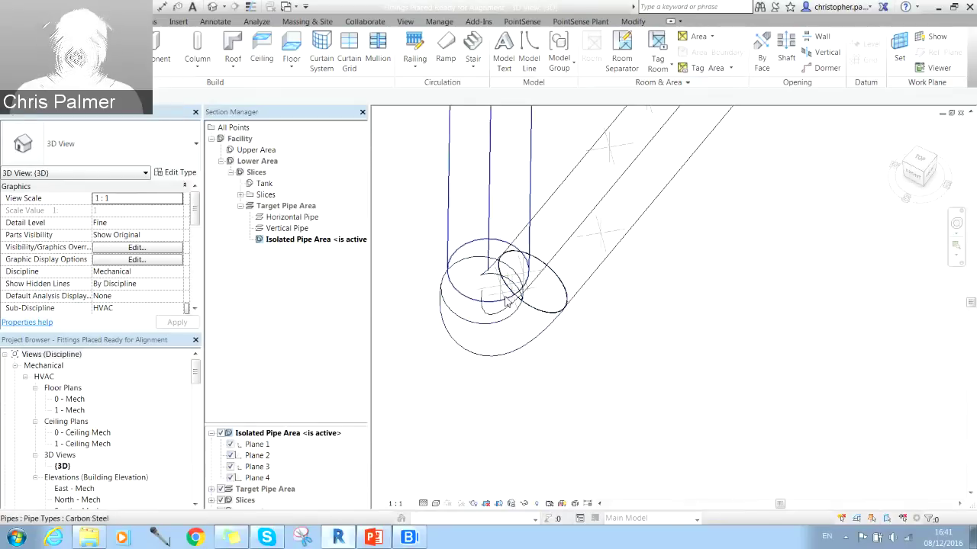
{"action": "scroll", "coordinate": [676, 389], "scroll_direction": "down", "scroll_amount": 8}
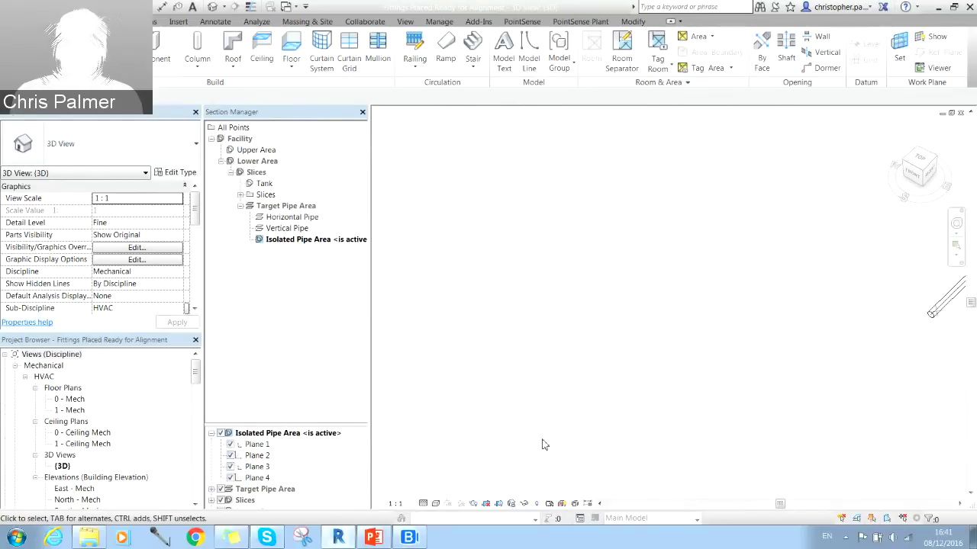
Step: Return the 3D view from wireframe to shaded display
{"action": "left_click", "coordinate": [436, 507]}
{"action": "left_click", "coordinate": [466, 455]}
{"action": "scroll", "coordinate": [645, 320], "scroll_direction": "up", "scroll_amount": 6}
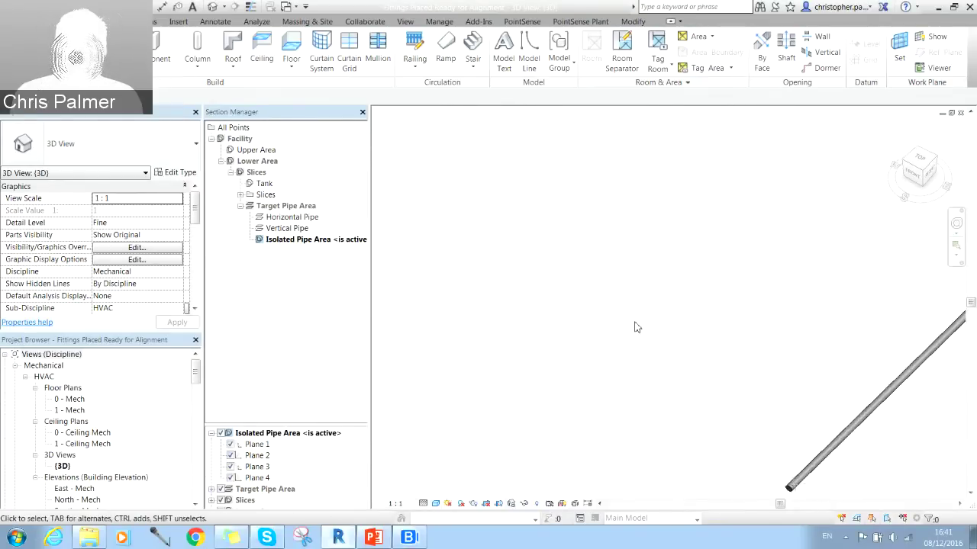
{"action": "scroll", "coordinate": [641, 320], "scroll_direction": "down", "scroll_amount": 4}
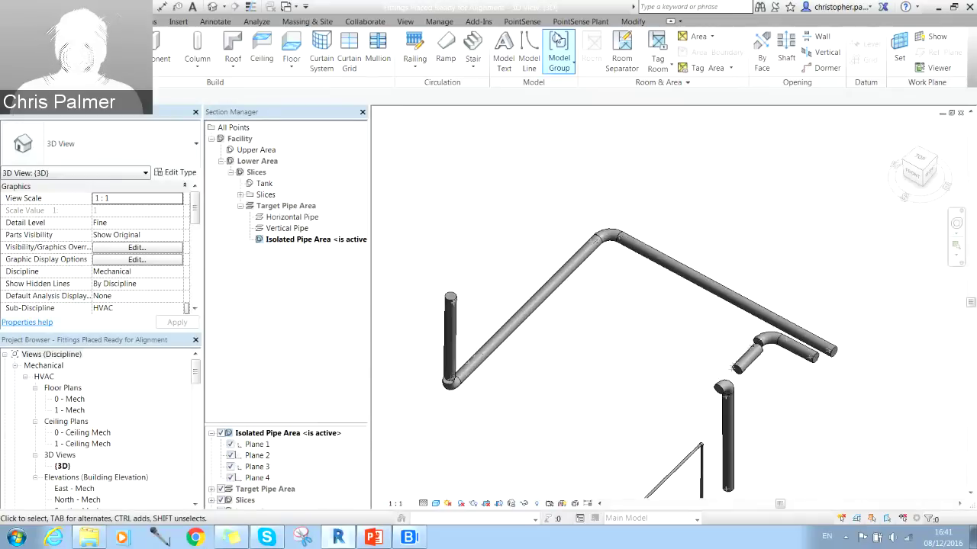
Step: Align the large pipe run with Align Pipes, accepting the selection of its two long pipes and two elbows
{"action": "left_click", "coordinate": [533, 23]}
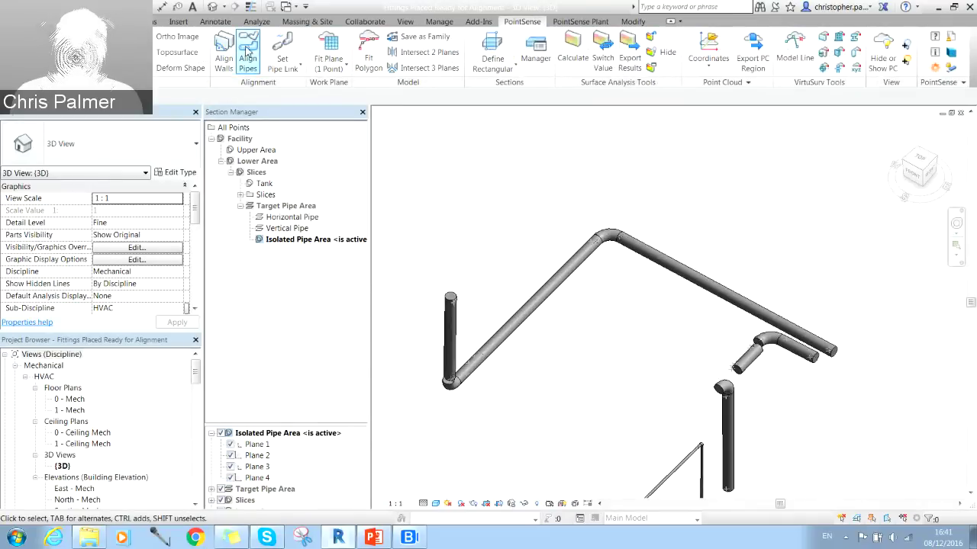
{"action": "left_click", "coordinate": [247, 51]}
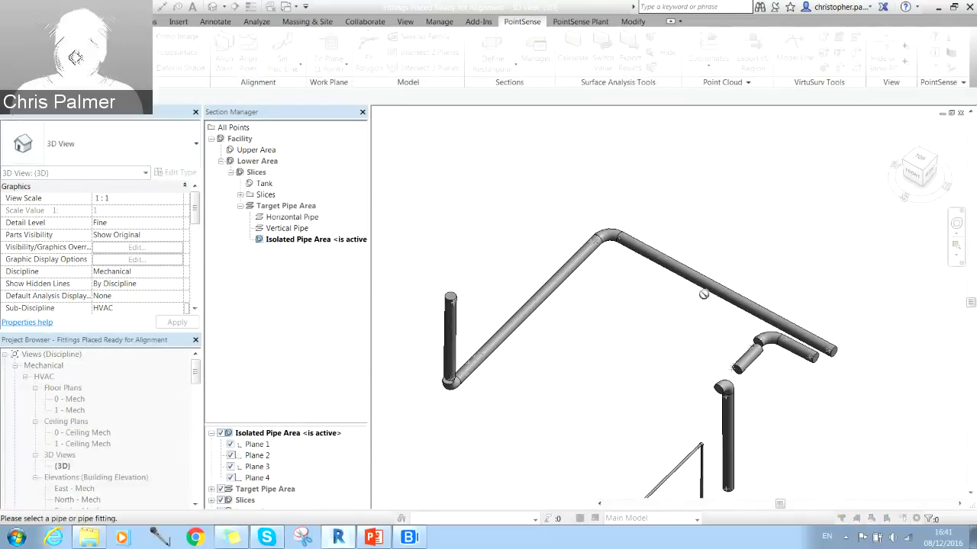
{"action": "left_click_drag", "start_coordinate": [482, 213], "coordinate": [610, 122]}
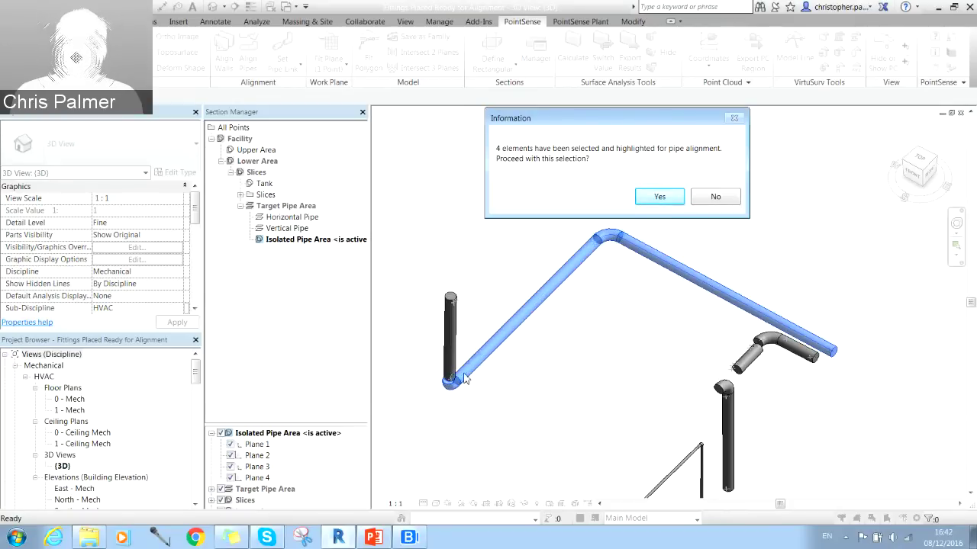
{"action": "left_click", "coordinate": [658, 198]}
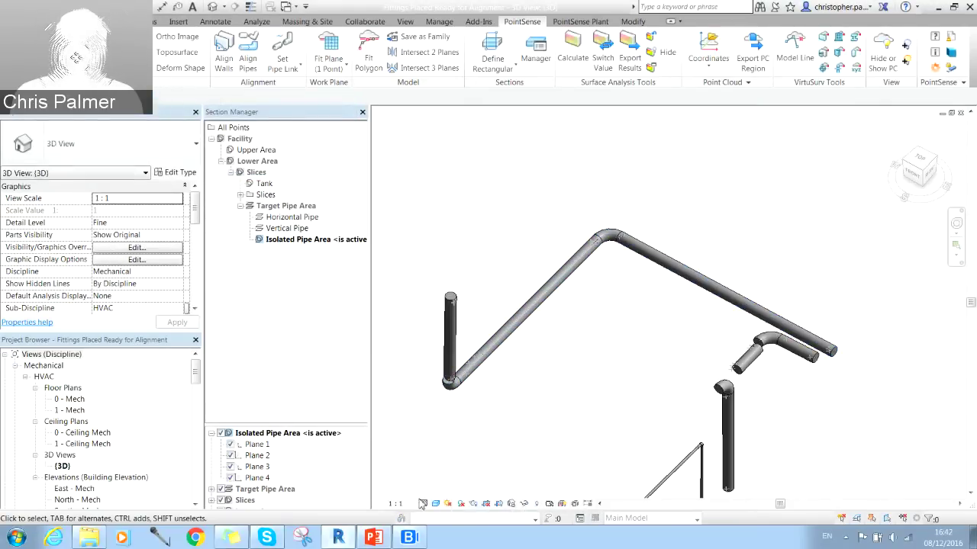
Step: Inspect the aligned elbow joints in wireframe at the upper corner and at the base of the short vertical pipe
{"action": "left_click", "coordinate": [433, 503]}
{"action": "left_click", "coordinate": [464, 424]}
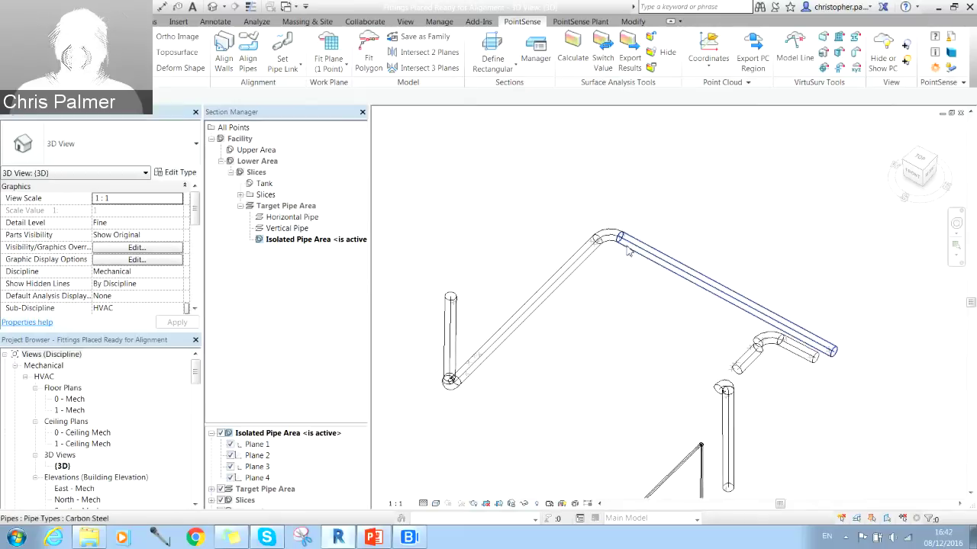
{"action": "scroll", "coordinate": [605, 239], "scroll_direction": "up", "scroll_amount": 5}
{"action": "scroll", "coordinate": [605, 239], "scroll_direction": "up", "scroll_amount": 3}
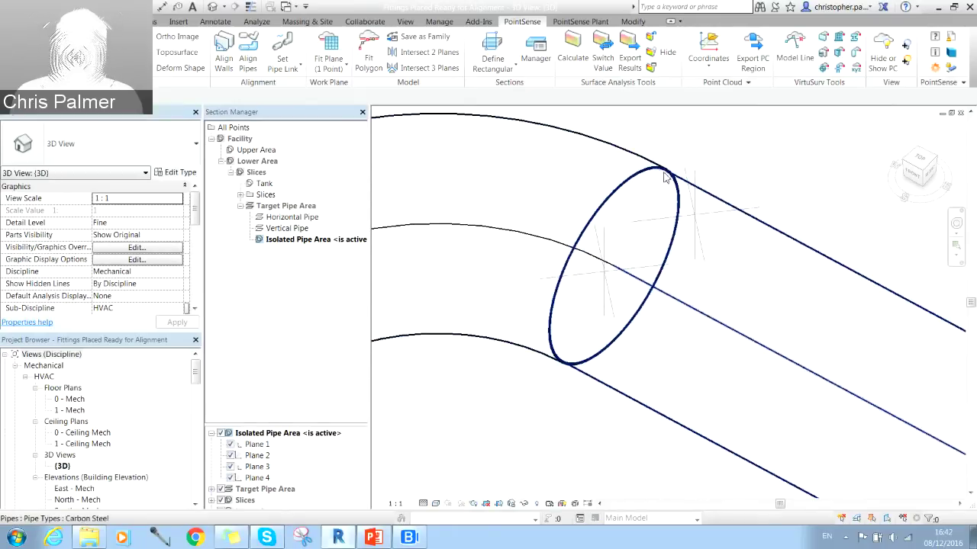
{"action": "scroll", "coordinate": [660, 174], "scroll_direction": "down", "scroll_amount": 2}
{"action": "scroll", "coordinate": [660, 174], "scroll_direction": "down", "scroll_amount": 1}
{"action": "scroll", "coordinate": [539, 207], "scroll_direction": "down", "scroll_amount": 5}
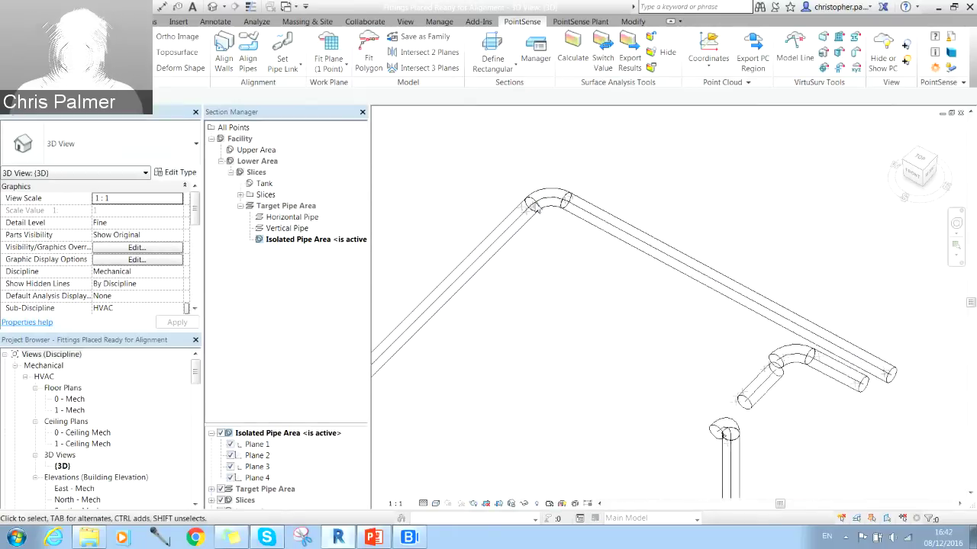
{"action": "scroll", "coordinate": [508, 326], "scroll_direction": "up", "scroll_amount": 5}
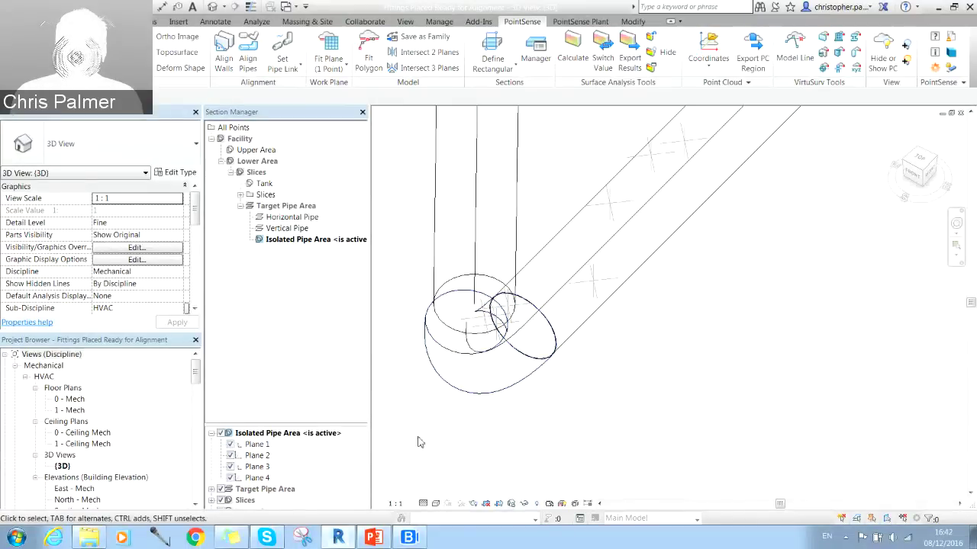
Step: Restore the shaded display of the aligned pipe model
{"action": "left_click", "coordinate": [432, 505]}
{"action": "left_click", "coordinate": [443, 449]}
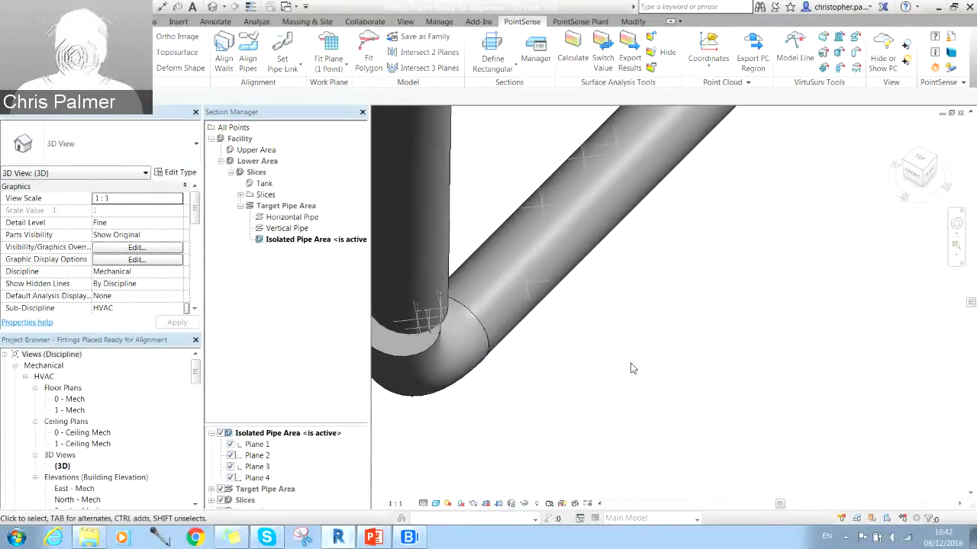
{"action": "scroll", "coordinate": [638, 359], "scroll_direction": "down", "scroll_amount": 4}
{"action": "mouse_move", "coordinate": [638, 358]}
{"action": "middle_mouse_down"}
{"action": "mouse_move", "coordinate": [577, 347]}
{"action": "mouse_move", "coordinate": [504, 282]}
{"action": "mouse_move", "coordinate": [469, 159]}
{"action": "mouse_move", "coordinate": [549, 312]}
{"action": "mouse_move", "coordinate": [593, 311]}
{"action": "middle_mouse_up"}
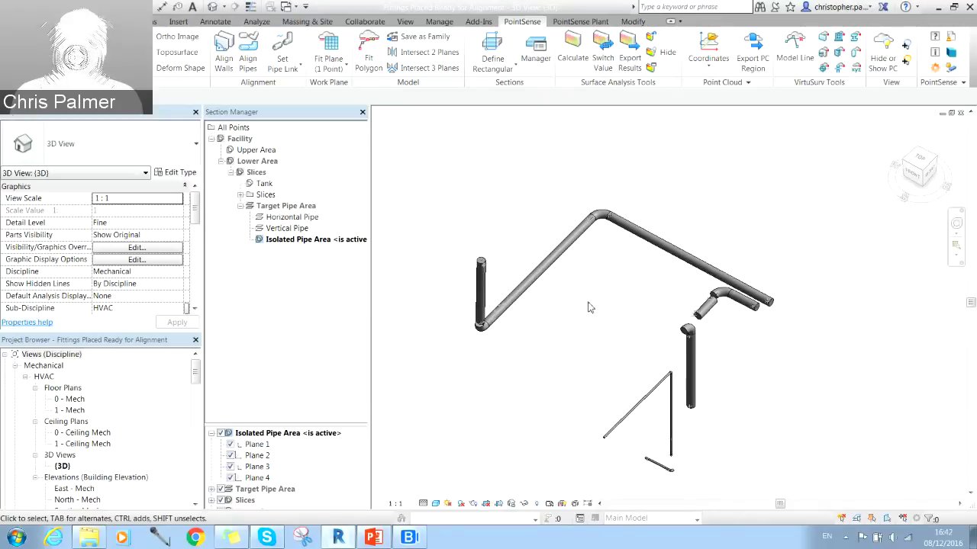
Step: Set a pipe link between the base elbow of the large run and the short vertical pipe above it
{"action": "left_click", "coordinate": [283, 69]}
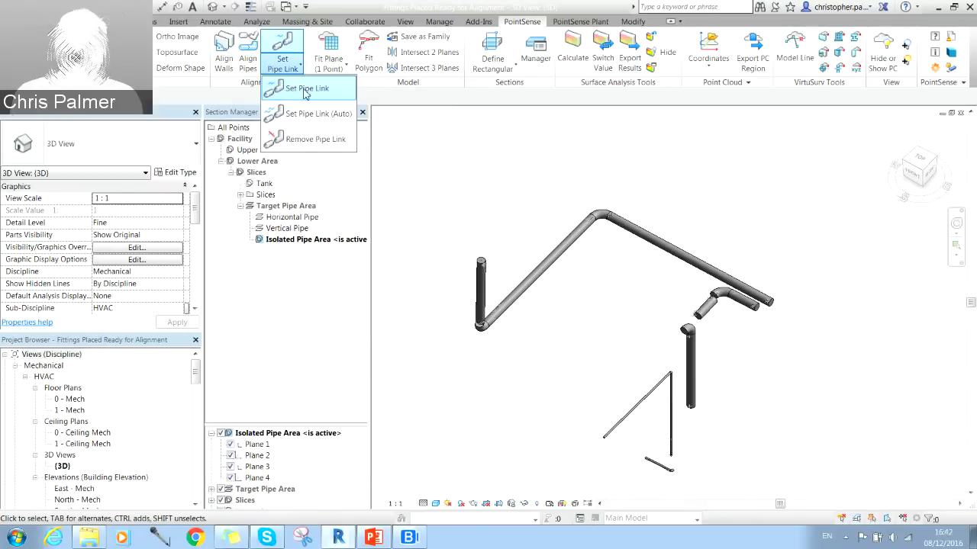
{"action": "left_click", "coordinate": [310, 92]}
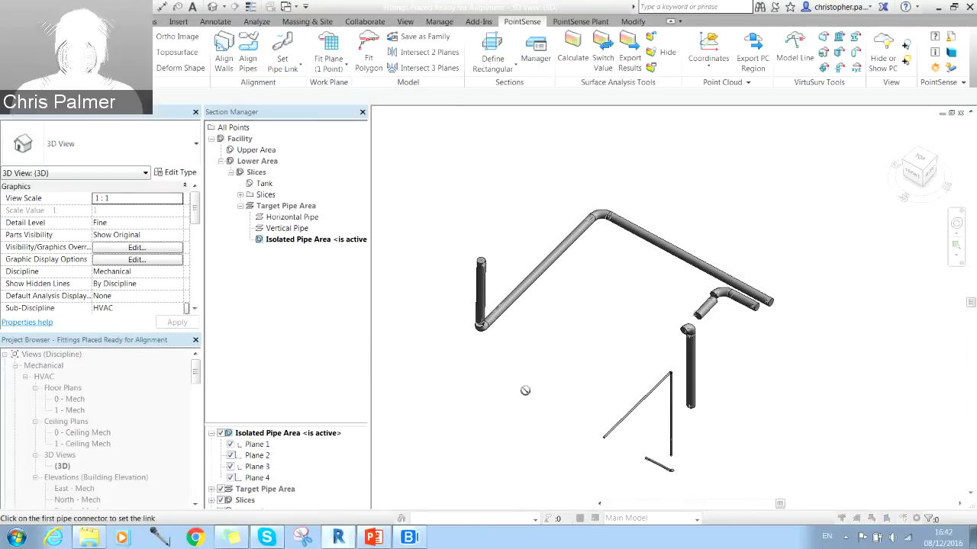
{"action": "scroll", "coordinate": [482, 324], "scroll_direction": "up", "scroll_amount": 5}
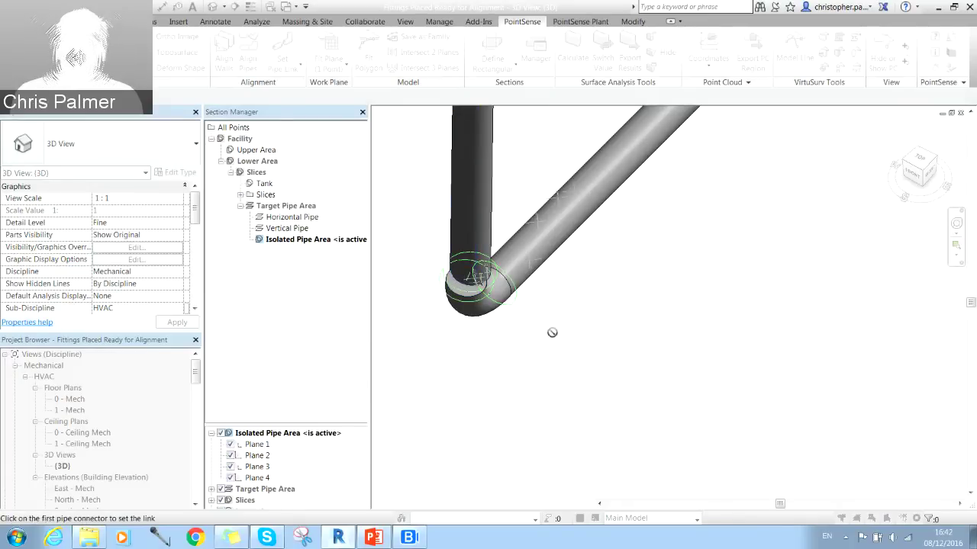
{"action": "scroll", "coordinate": [495, 316], "scroll_direction": "up", "scroll_amount": 4}
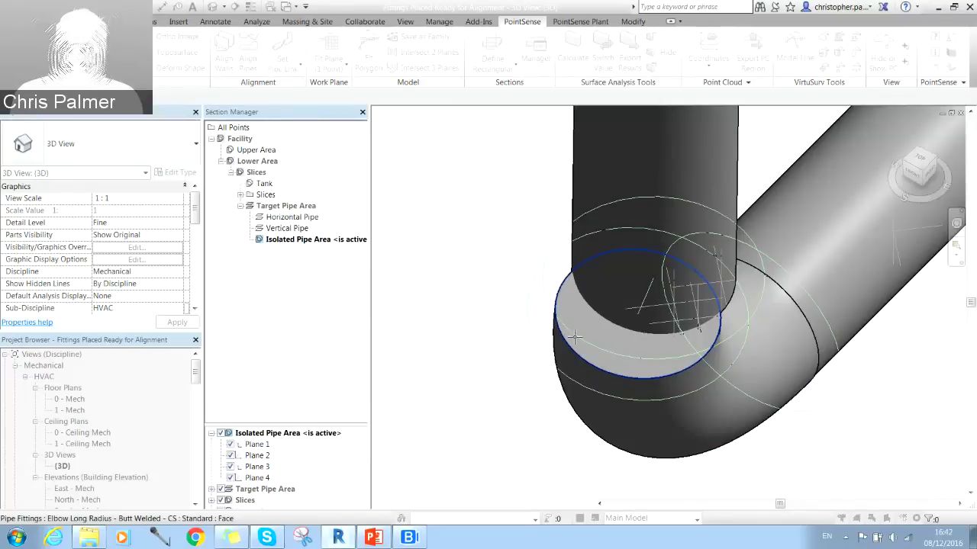
{"action": "scroll", "coordinate": [573, 337], "scroll_direction": "down", "scroll_amount": 3}
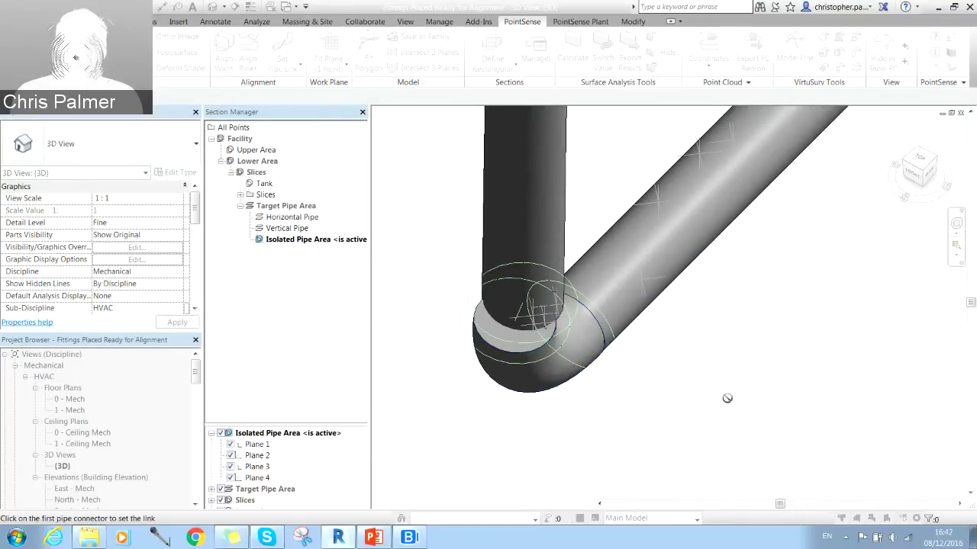
{"action": "scroll", "coordinate": [626, 374], "scroll_direction": "down", "scroll_amount": 3}
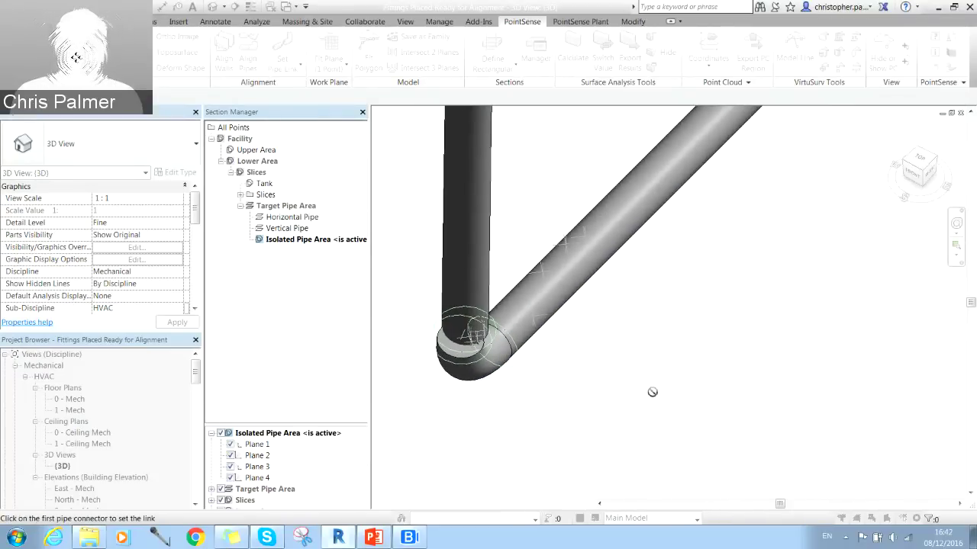
{"action": "scroll", "coordinate": [648, 382], "scroll_direction": "down", "scroll_amount": 4}
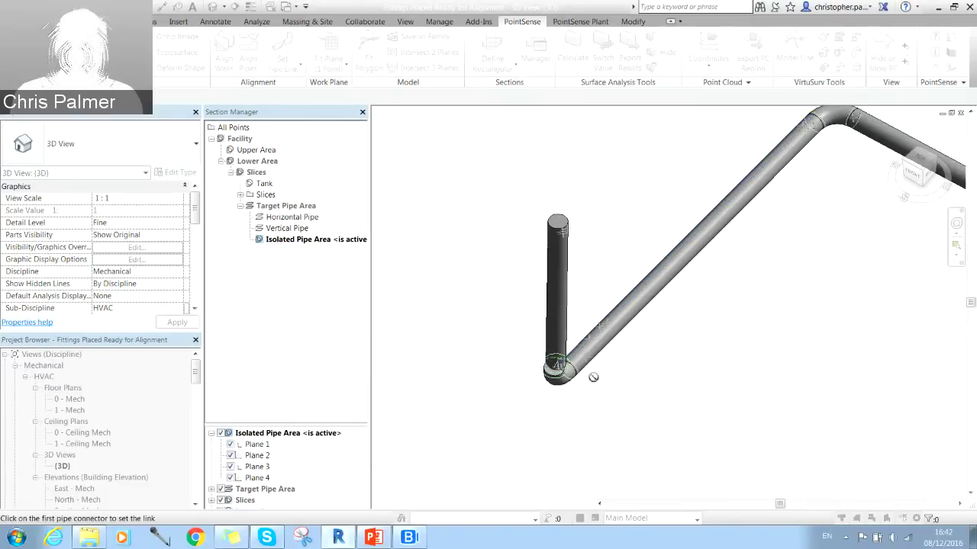
{"action": "scroll", "coordinate": [671, 351], "scroll_direction": "down", "scroll_amount": 5}
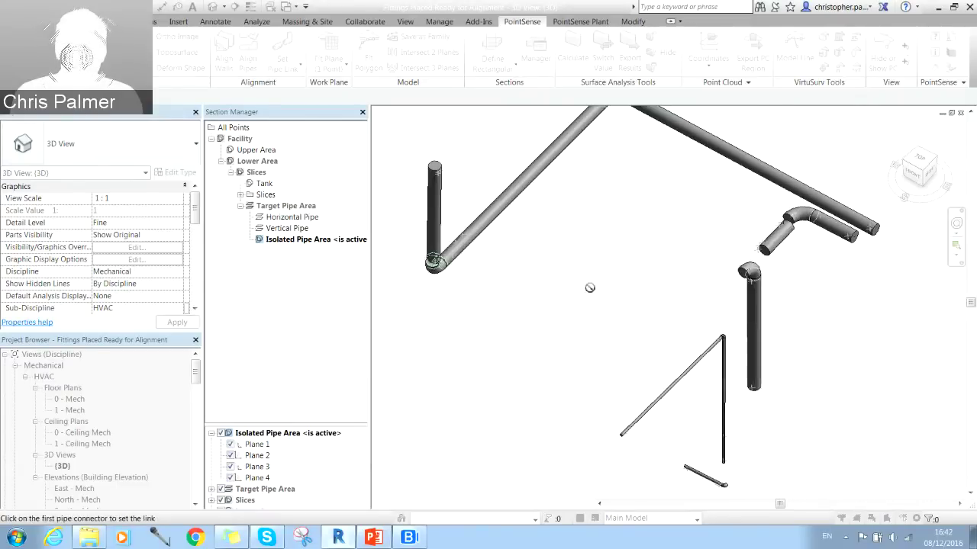
Step: Link the elbow on the short thin horizontal pipe to the lower end of the thin vertical pipe, and end linking
{"action": "scroll", "coordinate": [721, 476], "scroll_direction": "up", "scroll_amount": 5}
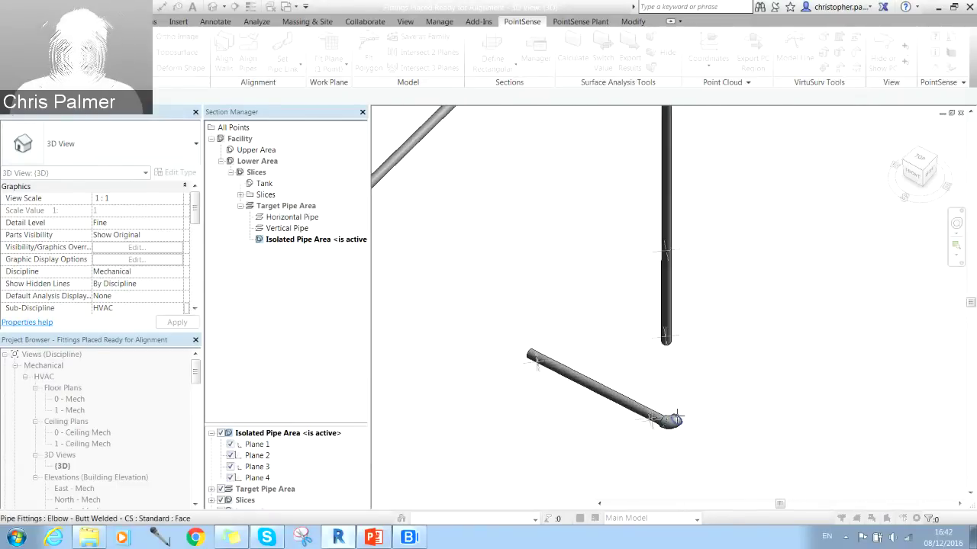
{"action": "left_click", "coordinate": [671, 420]}
{"action": "left_click", "coordinate": [665, 338]}
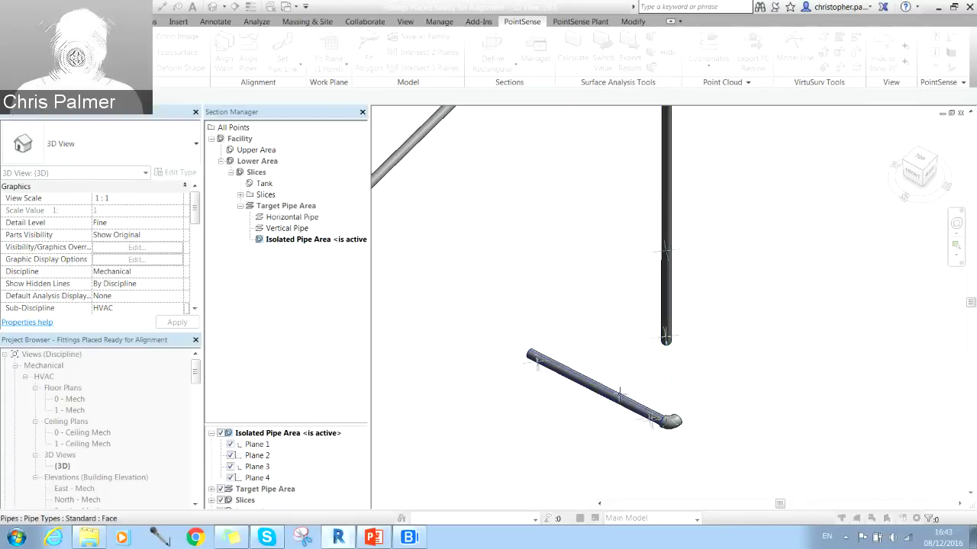
{"action": "middle_click_drag", "start_coordinate": [716, 344], "coordinate": [637, 200], "text": "shift"}
{"action": "scroll", "coordinate": [589, 314], "scroll_direction": "down", "scroll_amount": 3}
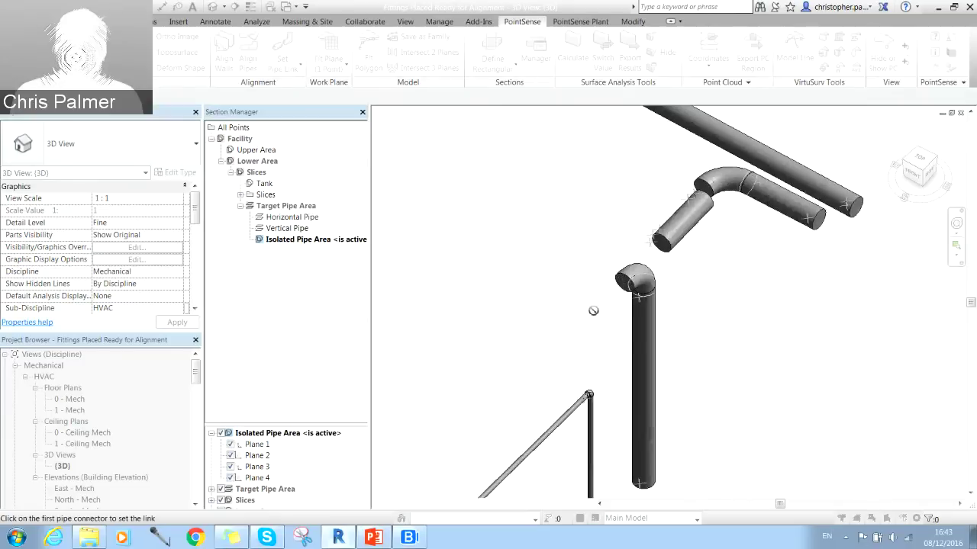
{"action": "scroll", "coordinate": [669, 266], "scroll_direction": "up", "scroll_amount": 2}
{"action": "middle_click_drag", "start_coordinate": [669, 266], "coordinate": [591, 311]}
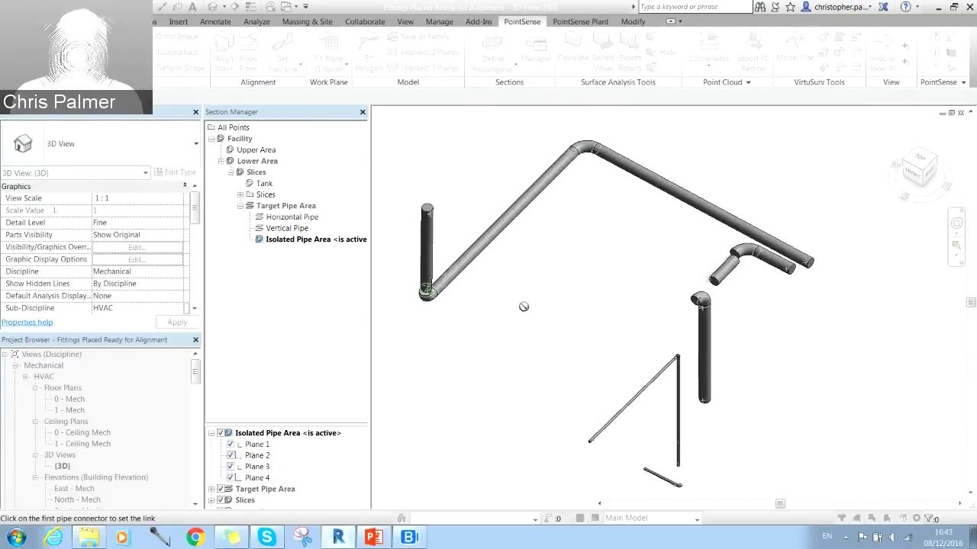
{"action": "key", "text": "Escape"}
Step: Align the large pipe run with Align Pipes, accepting the selection that includes the short vertical pipe, and check the base elbow joint
{"action": "scroll", "coordinate": [593, 272], "scroll_direction": "up", "scroll_amount": 3}
{"action": "scroll", "coordinate": [592, 272], "scroll_direction": "down", "scroll_amount": 2}
{"action": "middle_click_drag", "start_coordinate": [593, 273], "coordinate": [630, 408]}
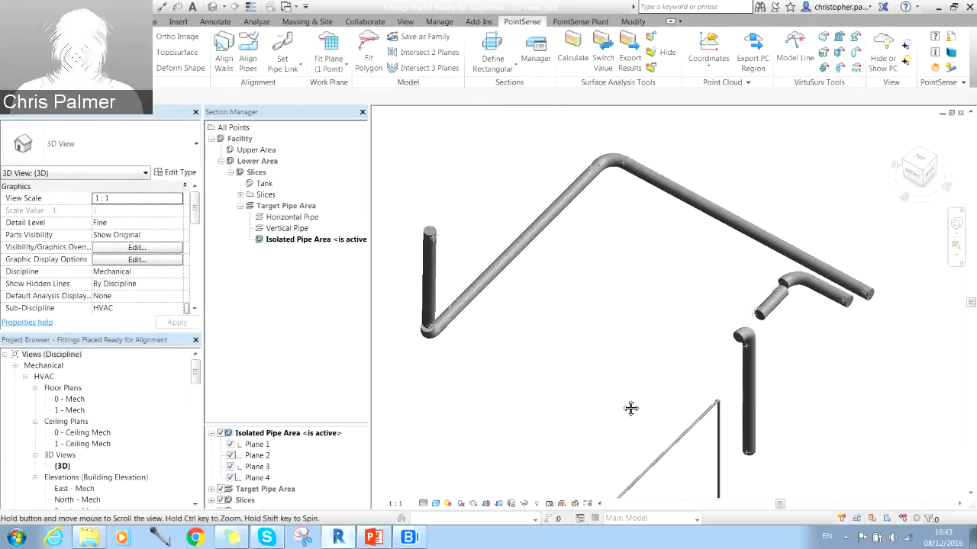
{"action": "left_click", "coordinate": [248, 60]}
{"action": "left_click", "coordinate": [685, 201]}
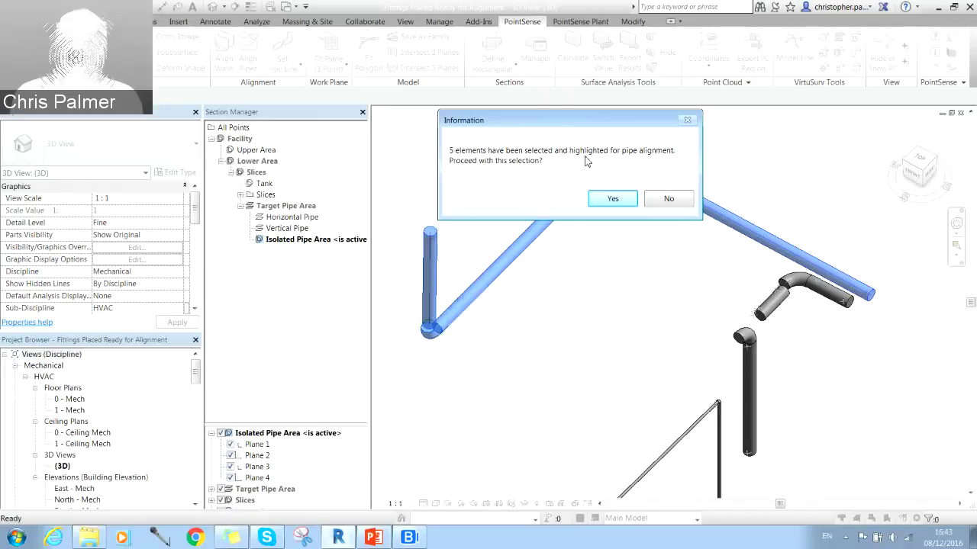
{"action": "left_click", "coordinate": [613, 202]}
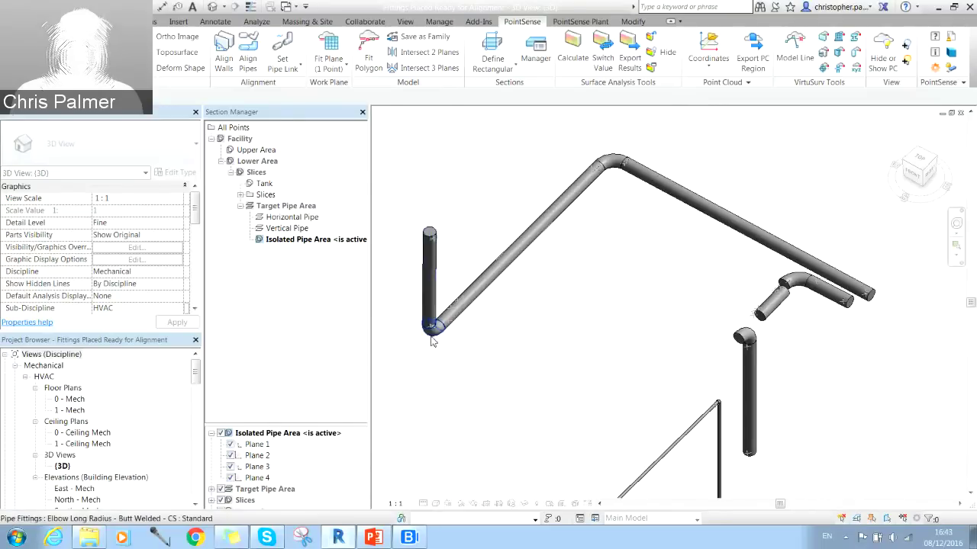
{"action": "scroll", "coordinate": [442, 334], "scroll_direction": "up", "scroll_amount": 5}
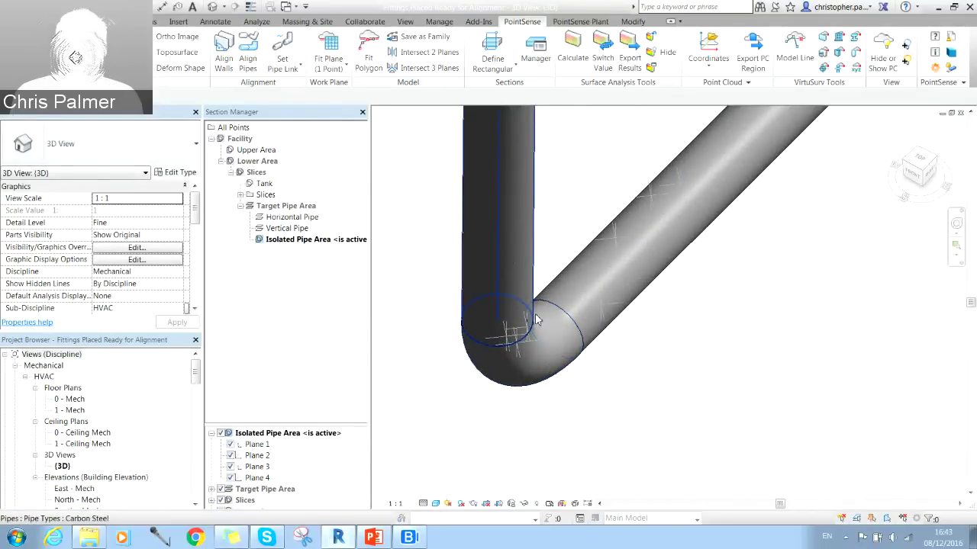
{"action": "scroll", "coordinate": [538, 321], "scroll_direction": "down", "scroll_amount": 4}
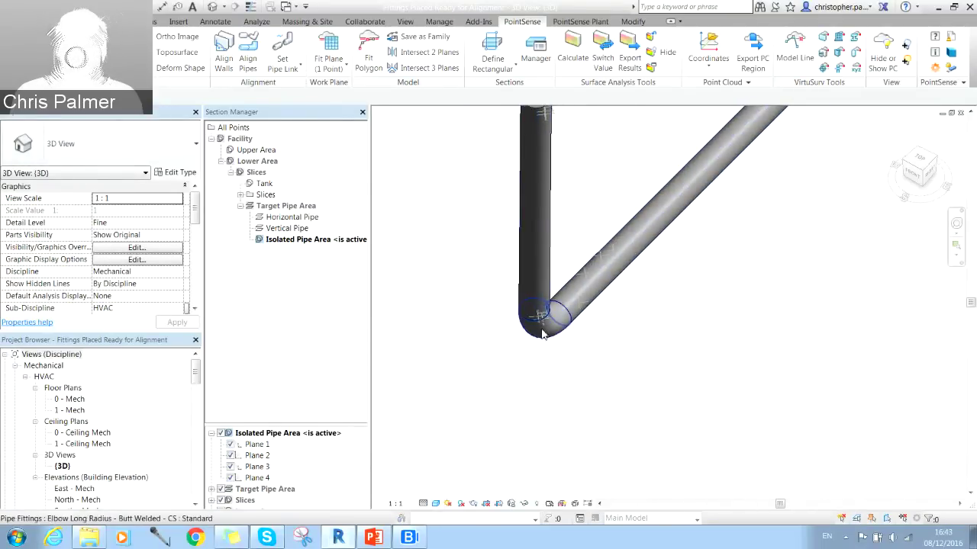
{"action": "scroll", "coordinate": [543, 336], "scroll_direction": "down", "scroll_amount": 4}
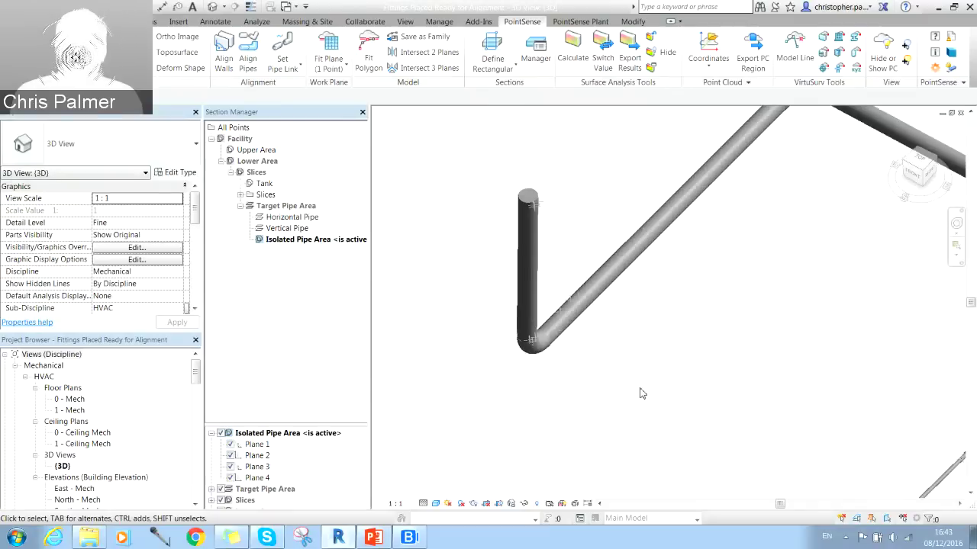
Step: Align the thin pipe run with Align Pipes starting from its short horizontal pipe, accepting the selection of its three pipes and two elbows
{"action": "middle_click_drag", "start_coordinate": [641, 394], "coordinate": [685, 379], "text": "shift"}
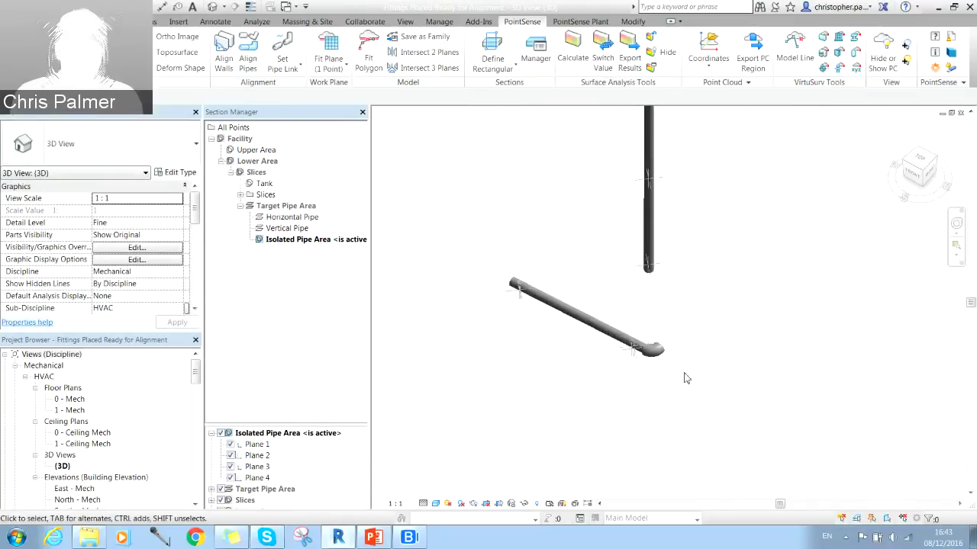
{"action": "middle_click_drag", "start_coordinate": [686, 323], "coordinate": [698, 358]}
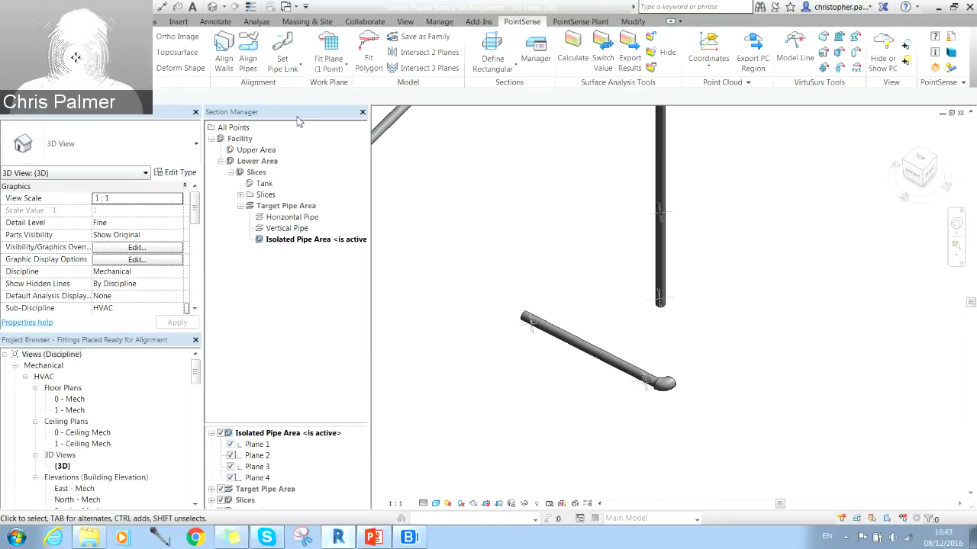
{"action": "left_click", "coordinate": [248, 57]}
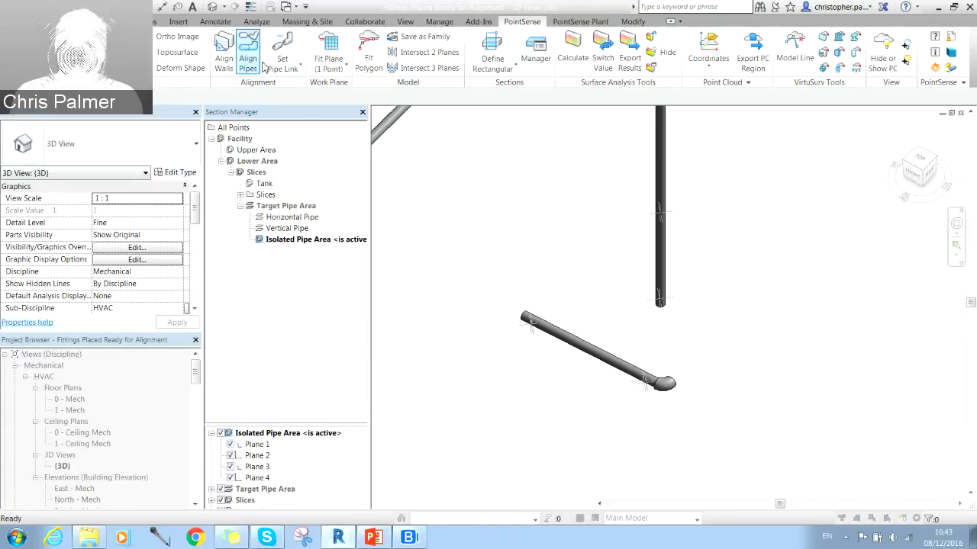
{"action": "left_click", "coordinate": [620, 367]}
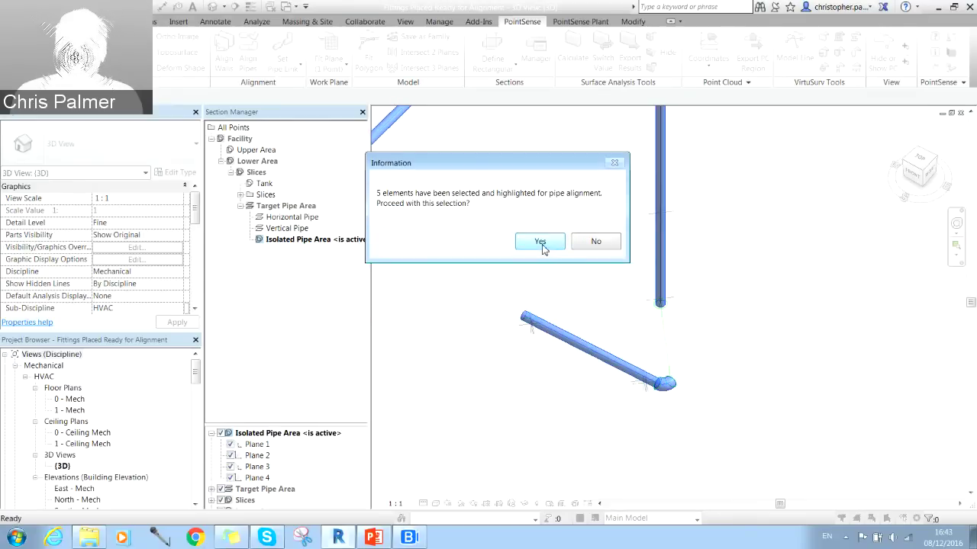
{"action": "left_click", "coordinate": [540, 242]}
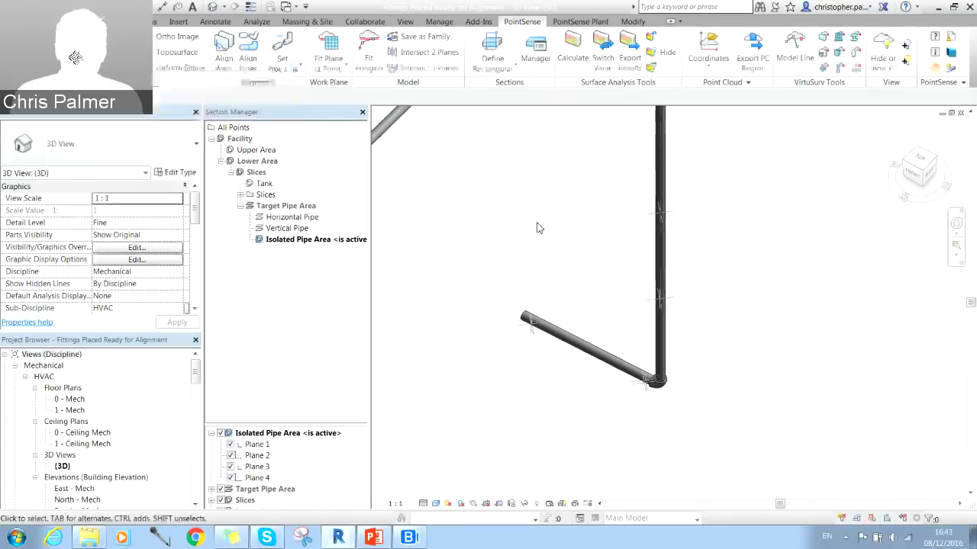
{"action": "scroll", "coordinate": [596, 315], "scroll_direction": "down", "scroll_amount": 3}
{"action": "middle_click_drag", "start_coordinate": [695, 305], "coordinate": [675, 344]}
{"action": "mouse_move", "coordinate": [662, 272]}
{"action": "middle_mouse_down"}
{"action": "mouse_move", "coordinate": [685, 310]}
{"action": "mouse_move", "coordinate": [685, 301]}
{"action": "middle_mouse_up"}
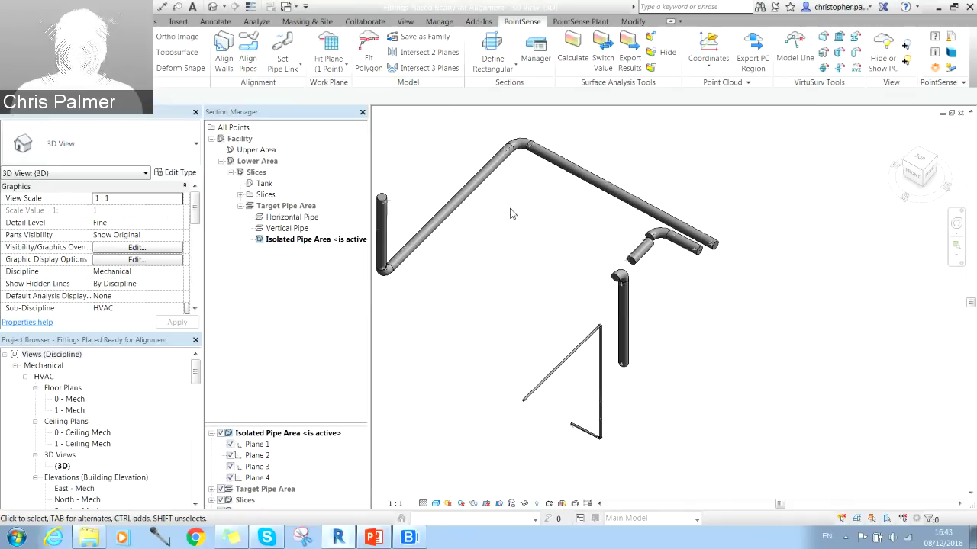
Step: Align the short pipe beside the large run with its attached elbow using Align Pipes, accepting the highlighted selection
{"action": "middle_click_drag", "start_coordinate": [521, 164], "coordinate": [516, 189]}
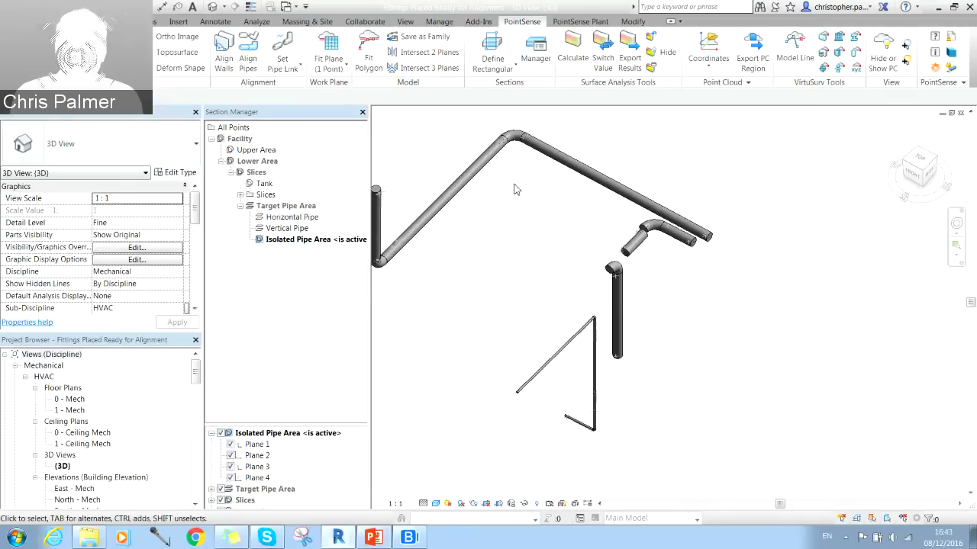
{"action": "scroll", "coordinate": [664, 255], "scroll_direction": "up", "scroll_amount": 4}
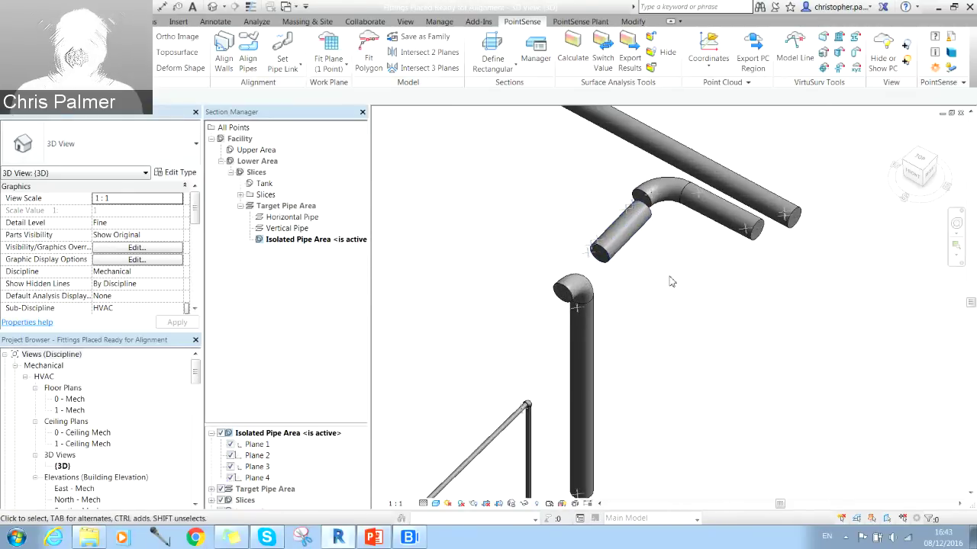
{"action": "mouse_move", "coordinate": [682, 249]}
{"action": "middle_mouse_down"}
{"action": "mouse_move", "coordinate": [660, 281]}
{"action": "mouse_move", "coordinate": [666, 259]}
{"action": "middle_mouse_up"}
{"action": "left_click", "coordinate": [676, 245]}
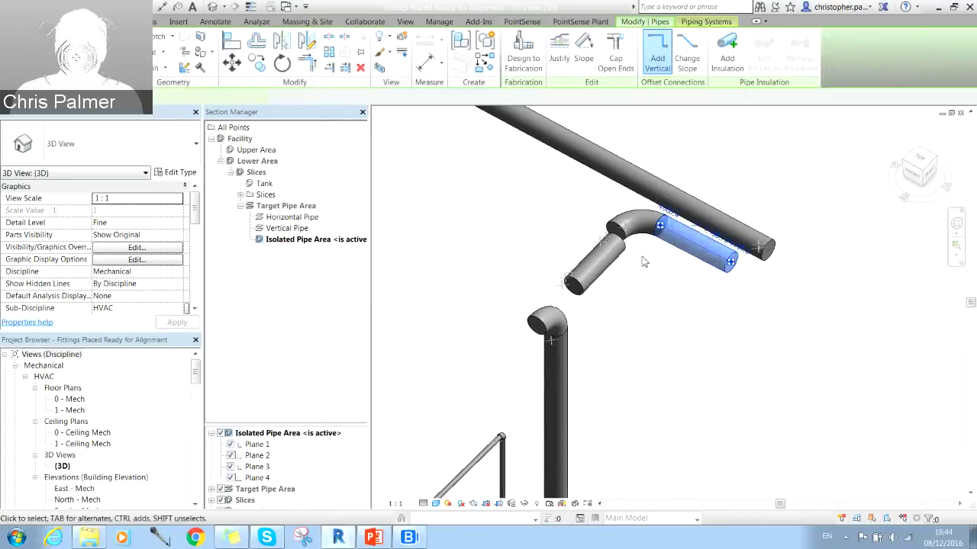
{"action": "left_click", "coordinate": [419, 190]}
{"action": "left_click", "coordinate": [256, 58]}
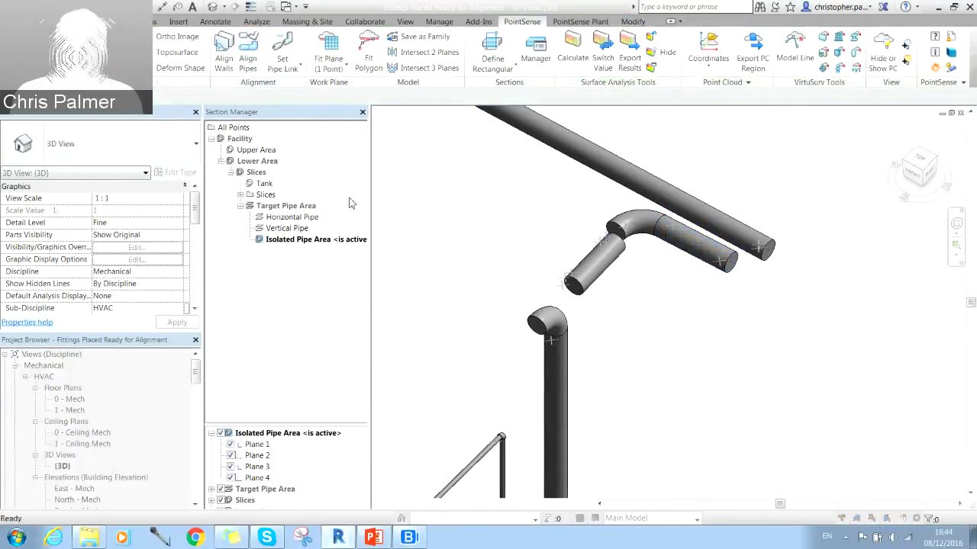
{"action": "left_click", "coordinate": [694, 254]}
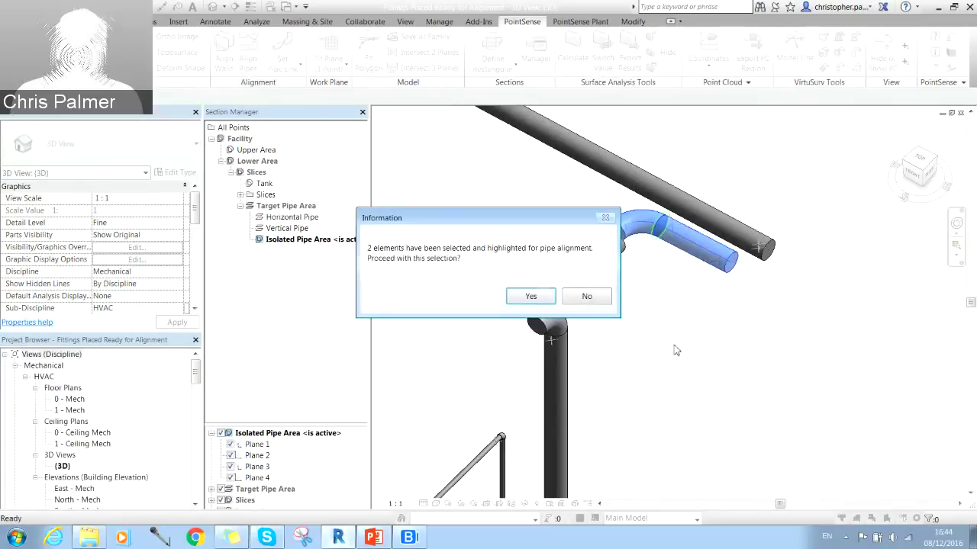
{"action": "left_click_drag", "start_coordinate": [511, 219], "coordinate": [525, 118]}
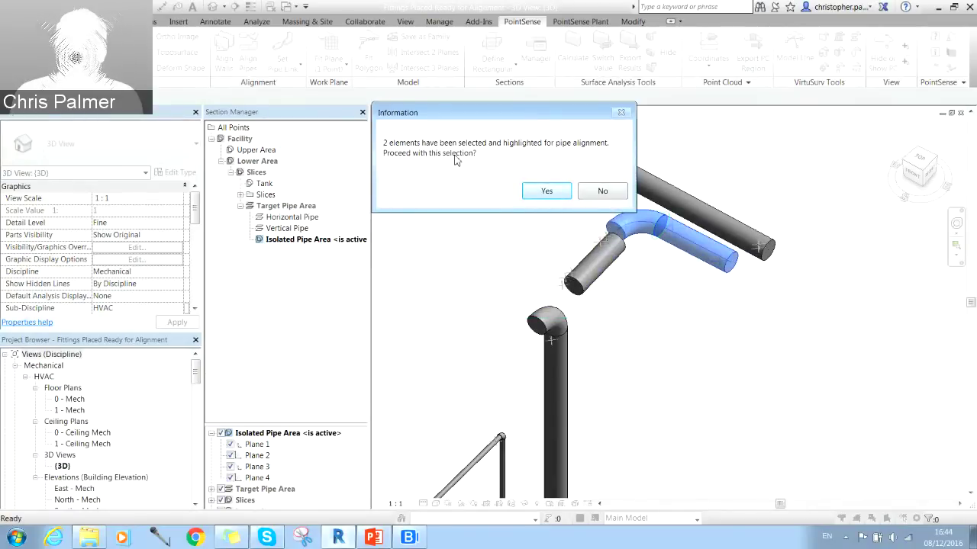
{"action": "left_click", "coordinate": [545, 192]}
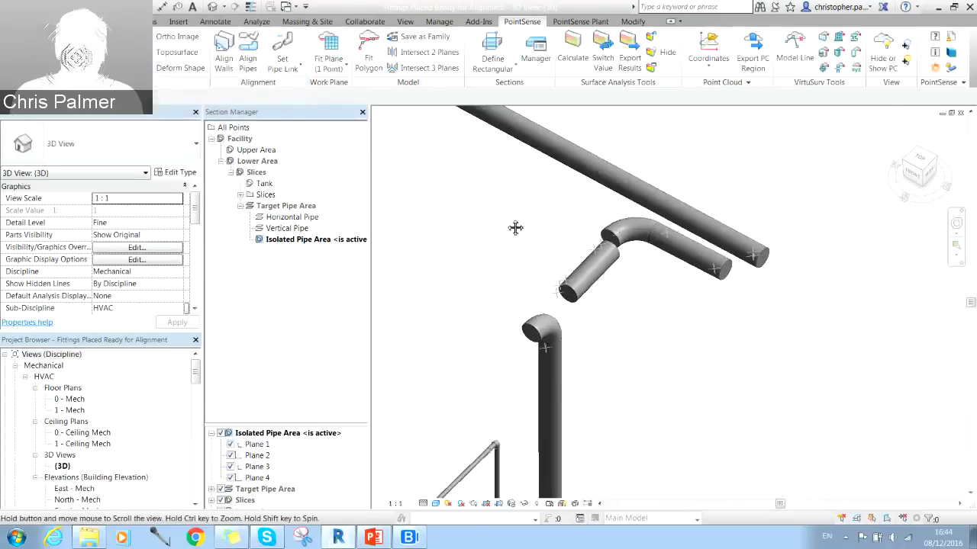
{"action": "left_click", "coordinate": [281, 68]}
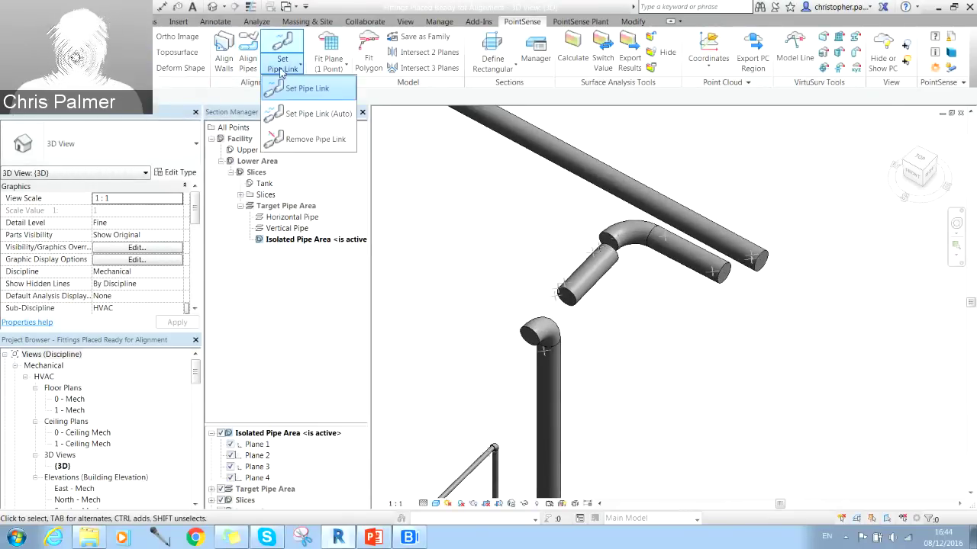
{"action": "left_click", "coordinate": [309, 139]}
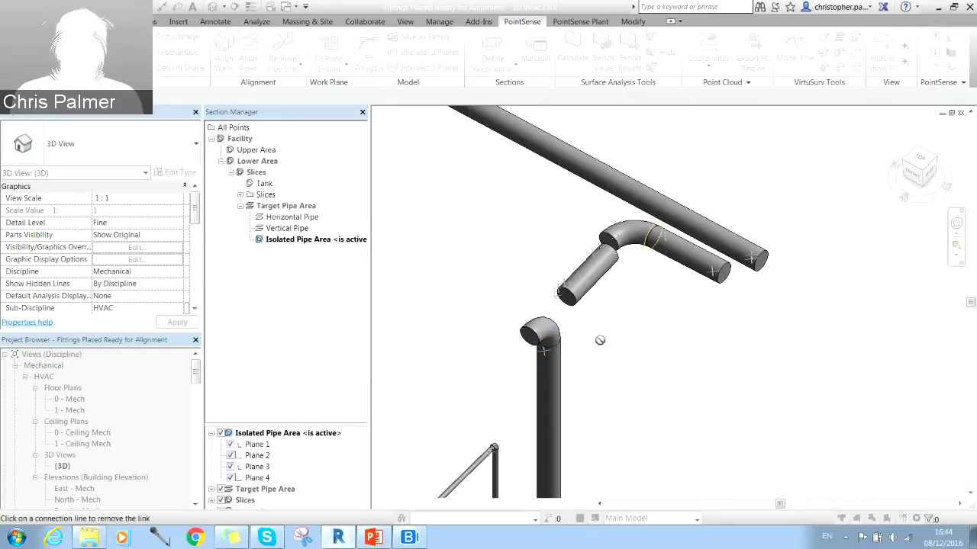
{"action": "key", "text": "Escape"}
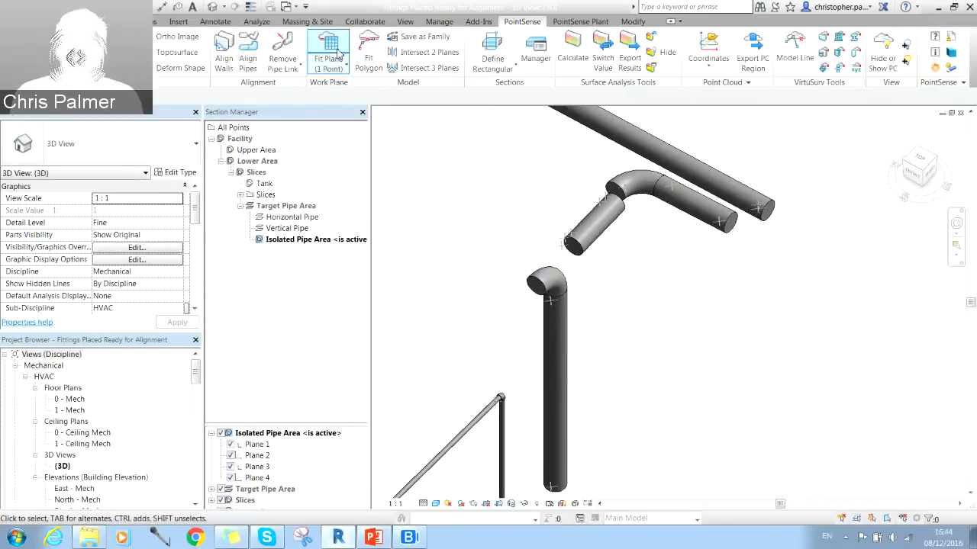
{"action": "left_click", "coordinate": [251, 59]}
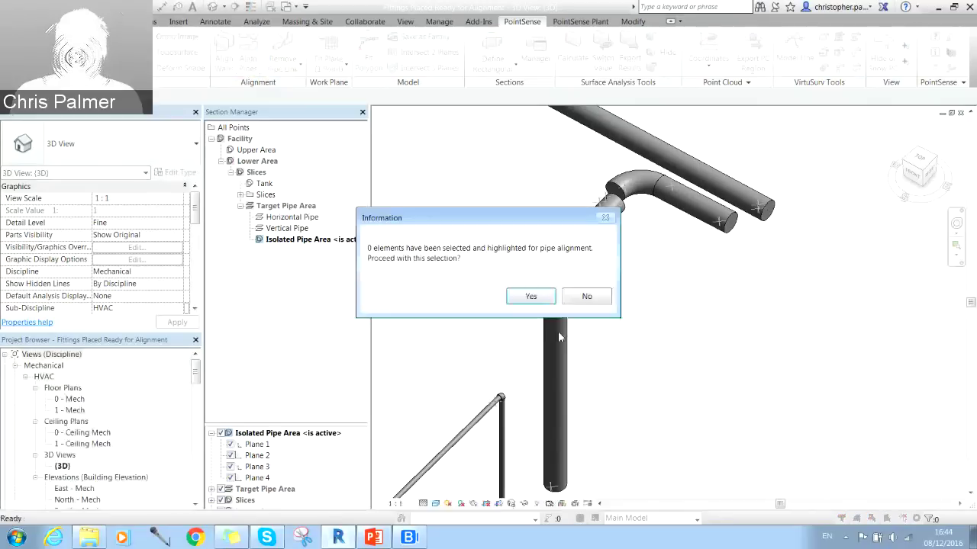
{"action": "left_click_drag", "start_coordinate": [450, 219], "coordinate": [444, 136]}
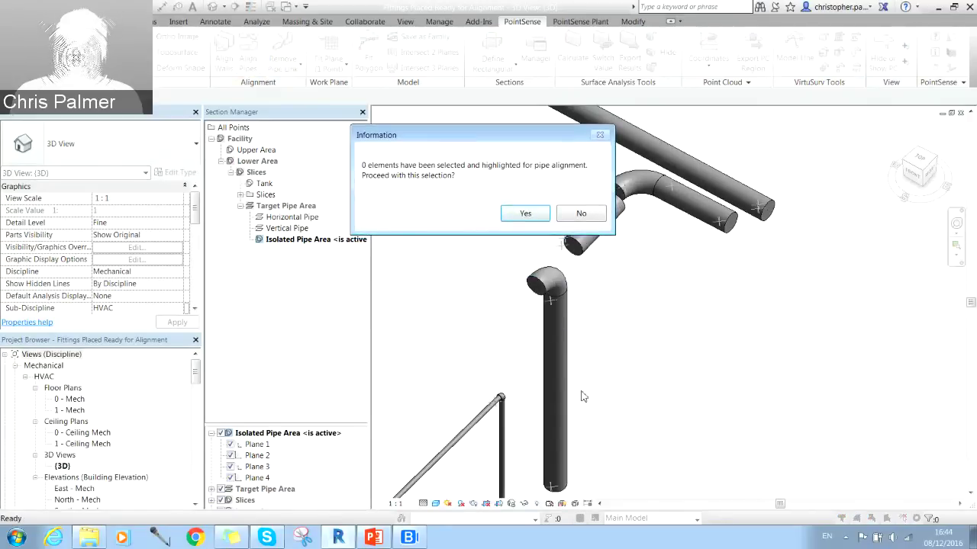
{"action": "left_click", "coordinate": [581, 214]}
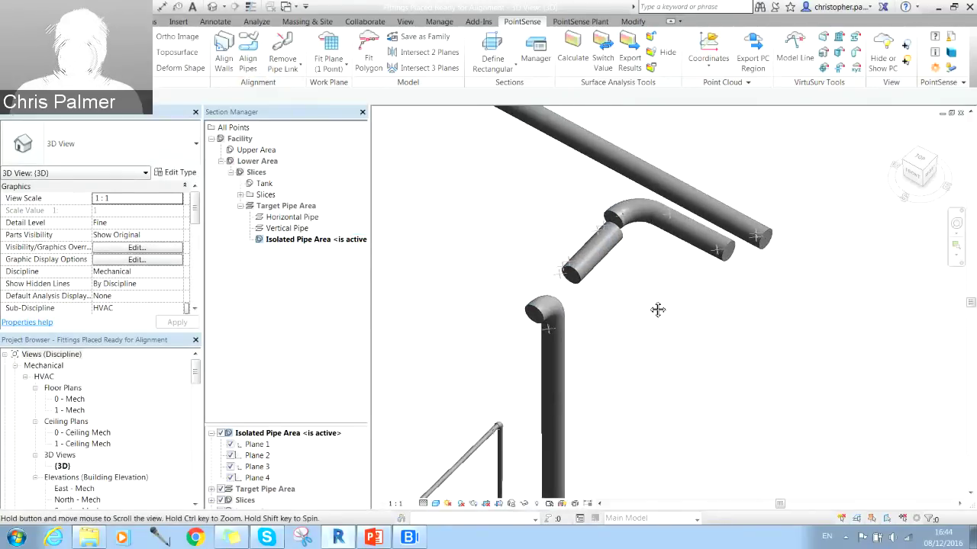
Step: Link the vertical pipe, short slanted pipe and upper pipe with their two elbows using Set Pipe Link (Auto), check the links, and accept them
{"action": "left_click", "coordinate": [282, 65]}
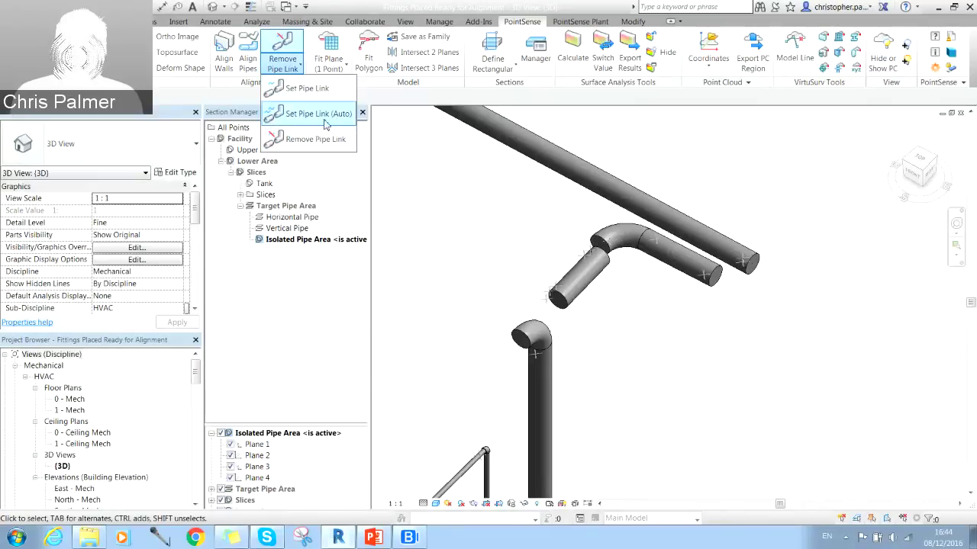
{"action": "left_click", "coordinate": [322, 114]}
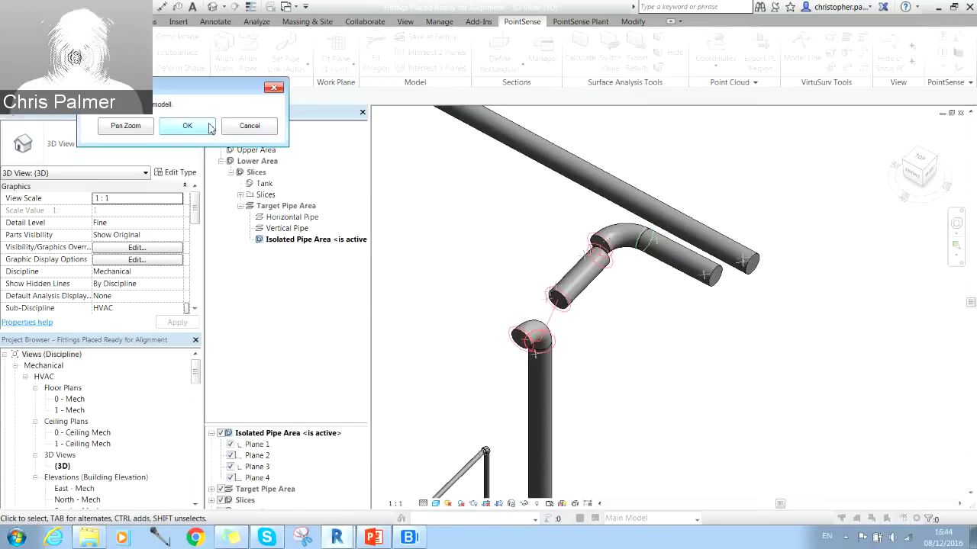
{"action": "left_click", "coordinate": [141, 130]}
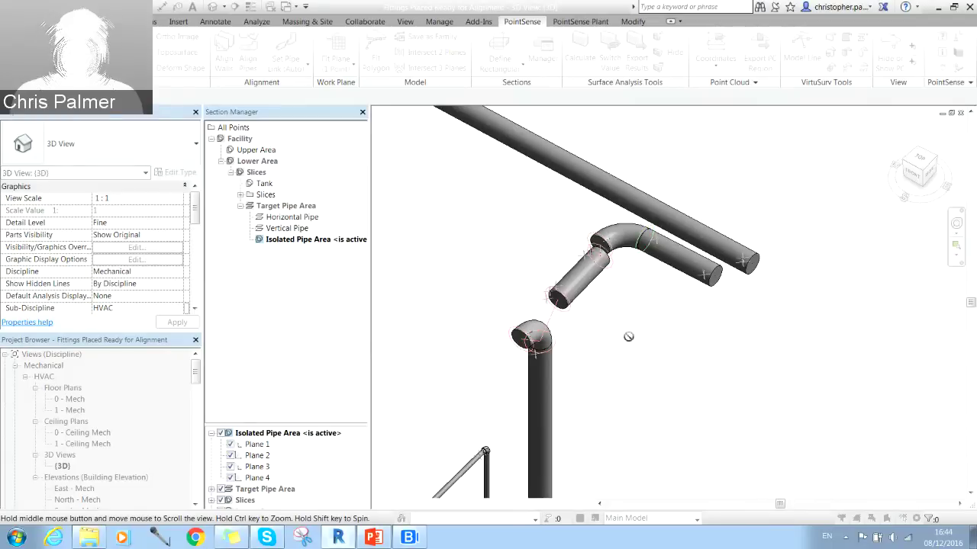
{"action": "scroll", "coordinate": [556, 344], "scroll_direction": "up", "scroll_amount": 3}
{"action": "scroll", "coordinate": [369, 212], "scroll_direction": "down", "scroll_amount": 2}
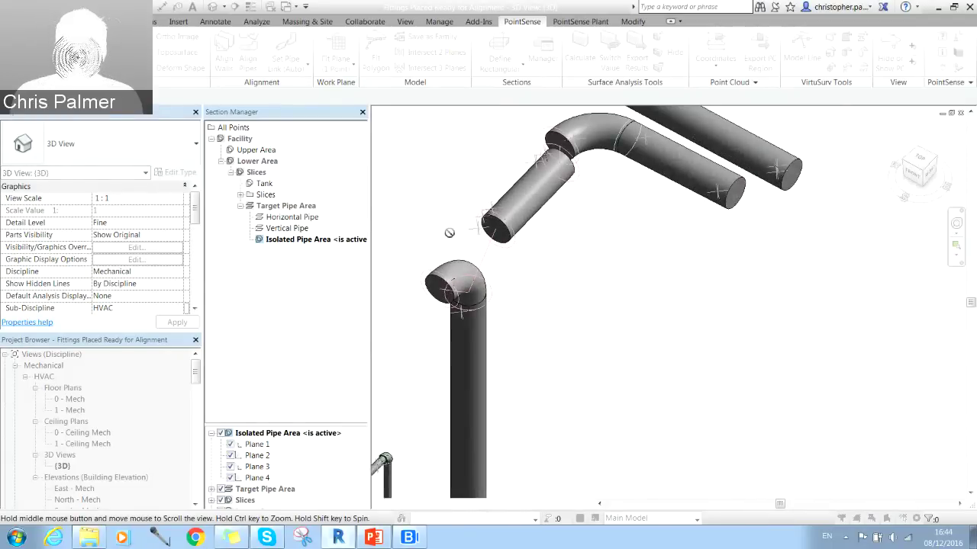
{"action": "scroll", "coordinate": [460, 304], "scroll_direction": "up", "scroll_amount": 1}
{"action": "middle_click_drag", "start_coordinate": [474, 254], "coordinate": [527, 283]}
{"action": "key", "text": "Escape"}
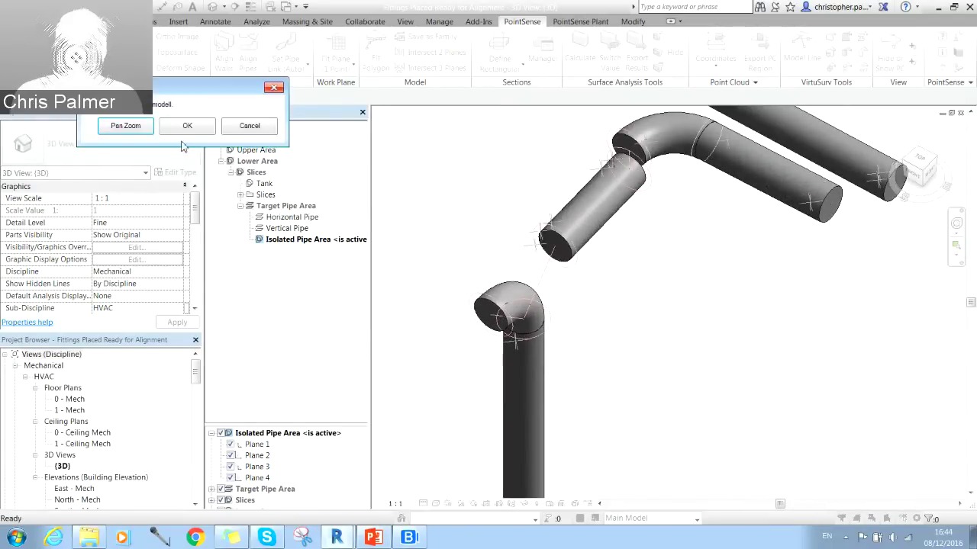
{"action": "left_click", "coordinate": [187, 127]}
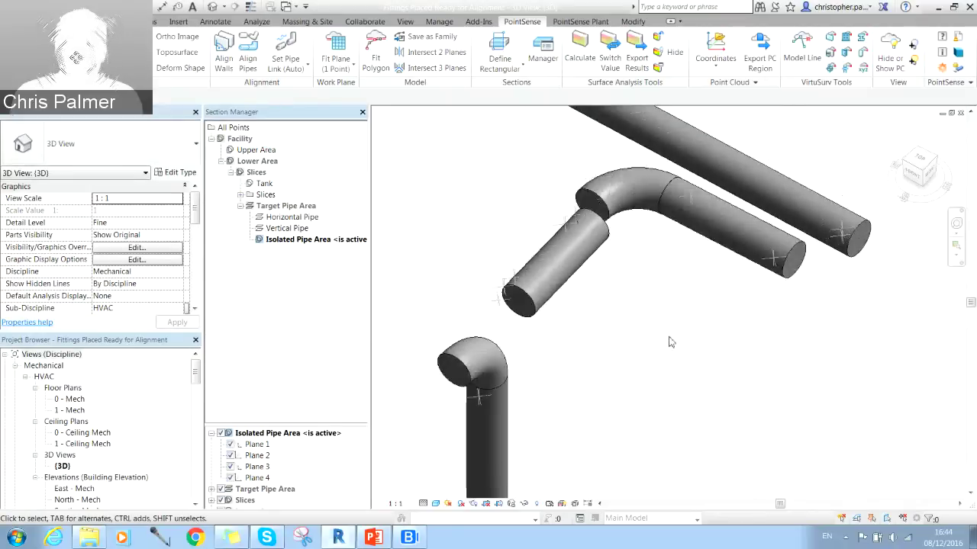
Step: Align the linked run with Align Pipes starting from its upper pipe, accepting the selection of three pipes and two elbows
{"action": "left_click", "coordinate": [248, 53]}
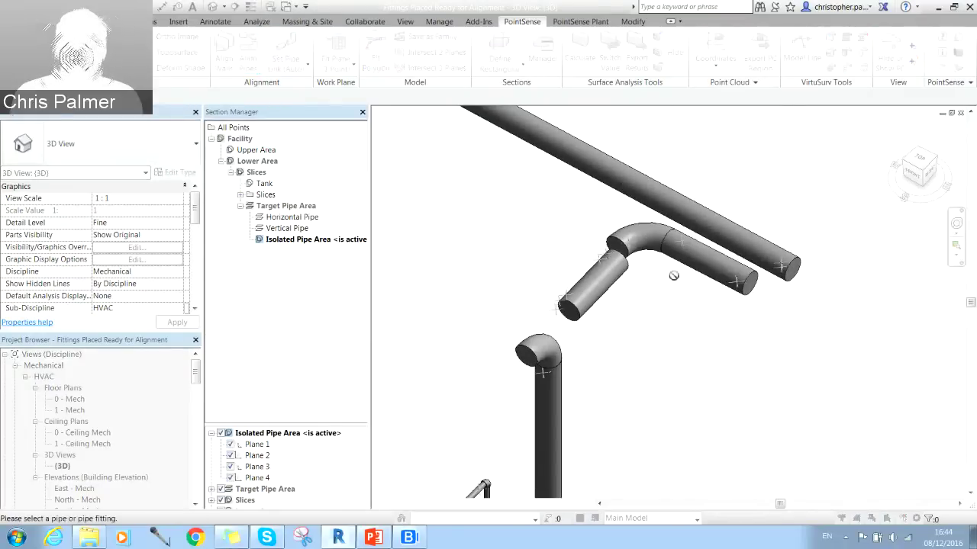
{"action": "left_click", "coordinate": [714, 273]}
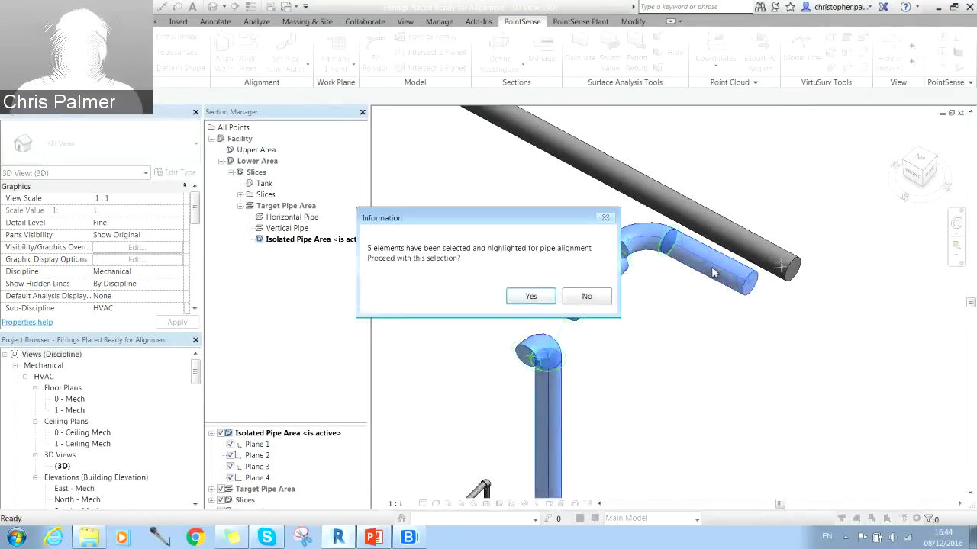
{"action": "left_click", "coordinate": [530, 297]}
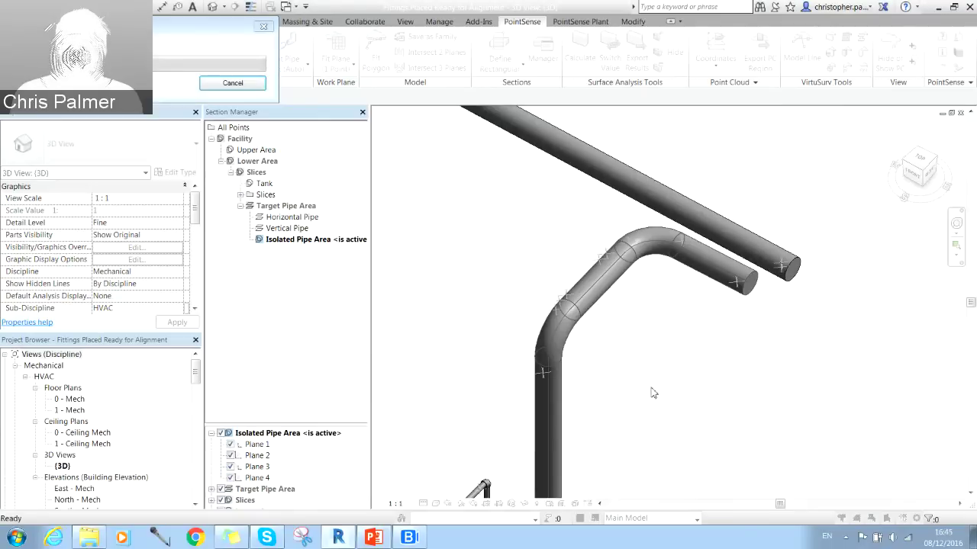
Step: Examine how the aligned pipes and elbows fit the point cloud along the bends and the vertical section
{"action": "middle_click_drag", "start_coordinate": [479, 246], "coordinate": [584, 305], "text": "shift"}
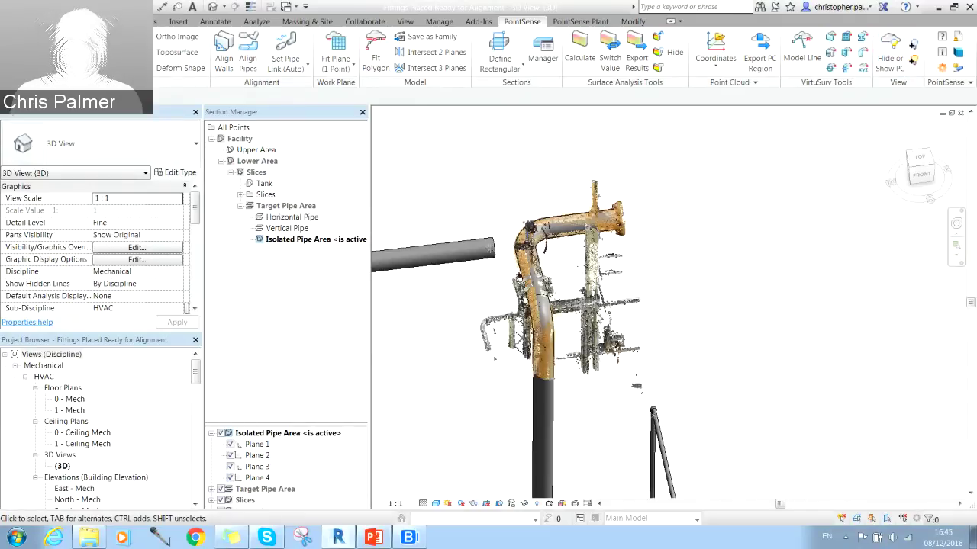
{"action": "scroll", "coordinate": [544, 341], "scroll_direction": "up", "scroll_amount": 2}
{"action": "middle_click_drag", "start_coordinate": [543, 341], "coordinate": [732, 313], "text": "shift"}
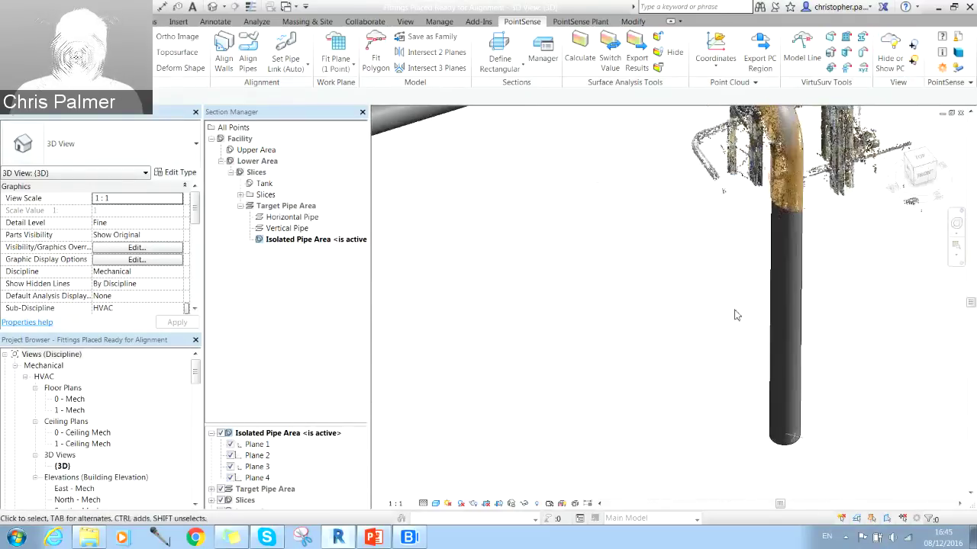
{"action": "middle_click_drag", "start_coordinate": [818, 239], "coordinate": [707, 344]}
{"action": "middle_click_drag", "start_coordinate": [744, 227], "coordinate": [838, 351]}
{"action": "scroll", "coordinate": [797, 335], "scroll_direction": "up", "scroll_amount": 1}
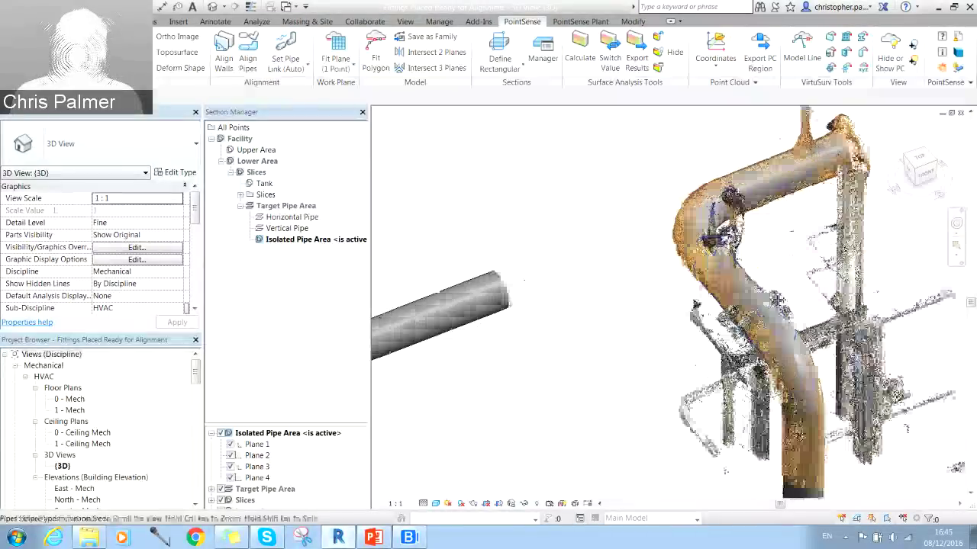
{"action": "middle_click_drag", "start_coordinate": [763, 351], "coordinate": [711, 346]}
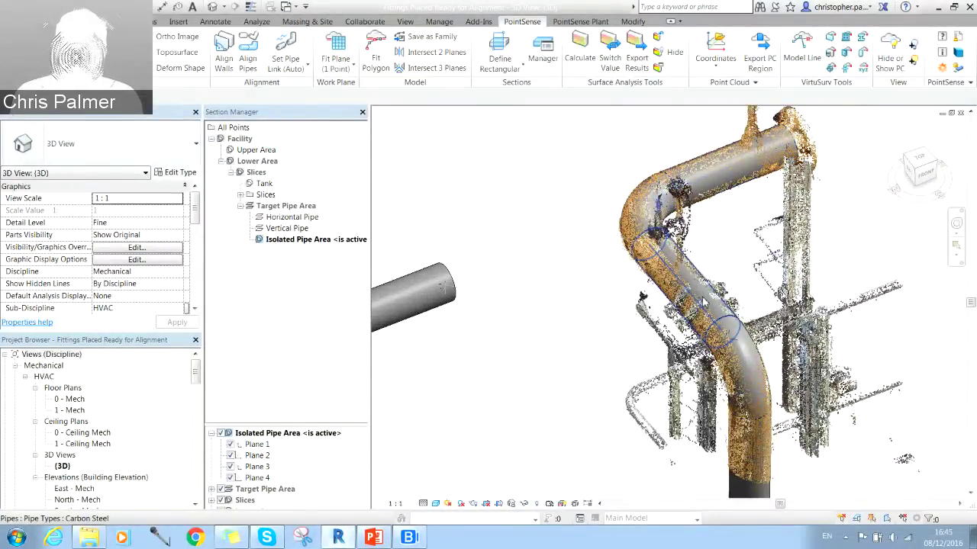
{"action": "middle_click_drag", "start_coordinate": [764, 355], "coordinate": [650, 315]}
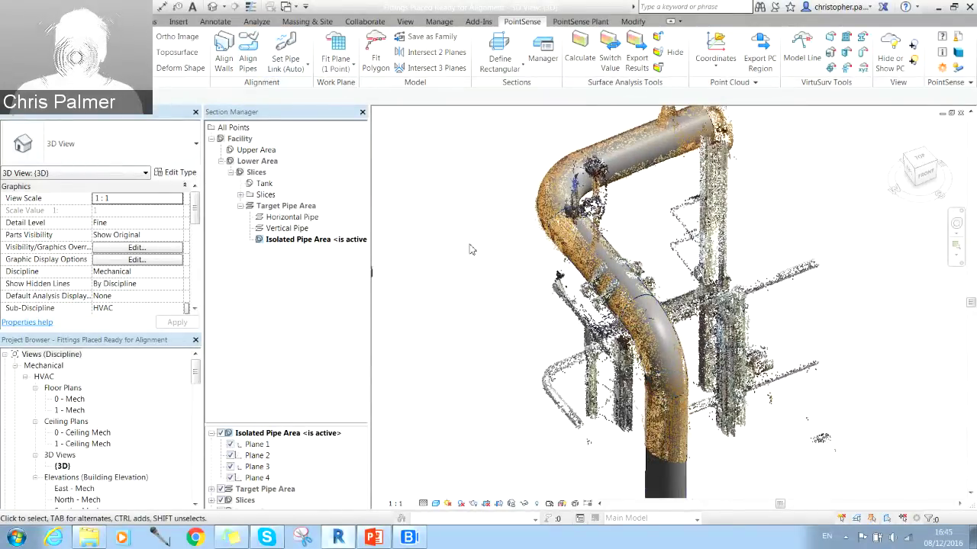
{"action": "scroll", "coordinate": [469, 245], "scroll_direction": "down", "scroll_amount": 2}
{"action": "middle_click_drag", "start_coordinate": [481, 271], "coordinate": [511, 254]}
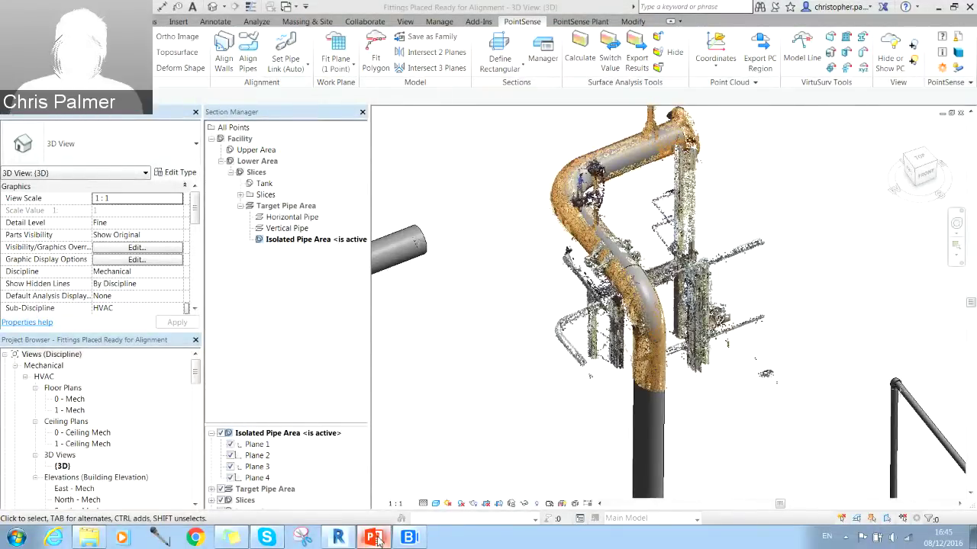
Step: Switch to the webinar presentation in PowerPoint
{"action": "left_click", "coordinate": [373, 538]}
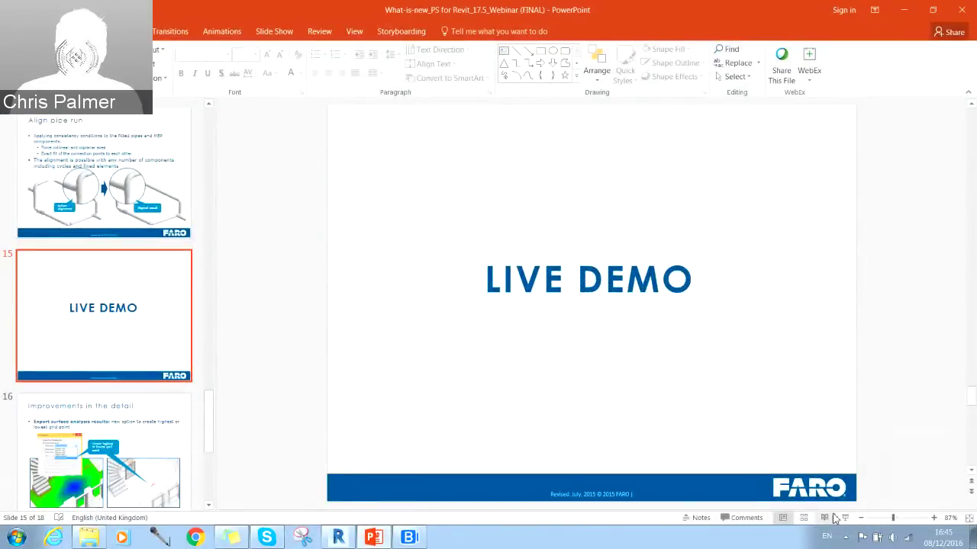